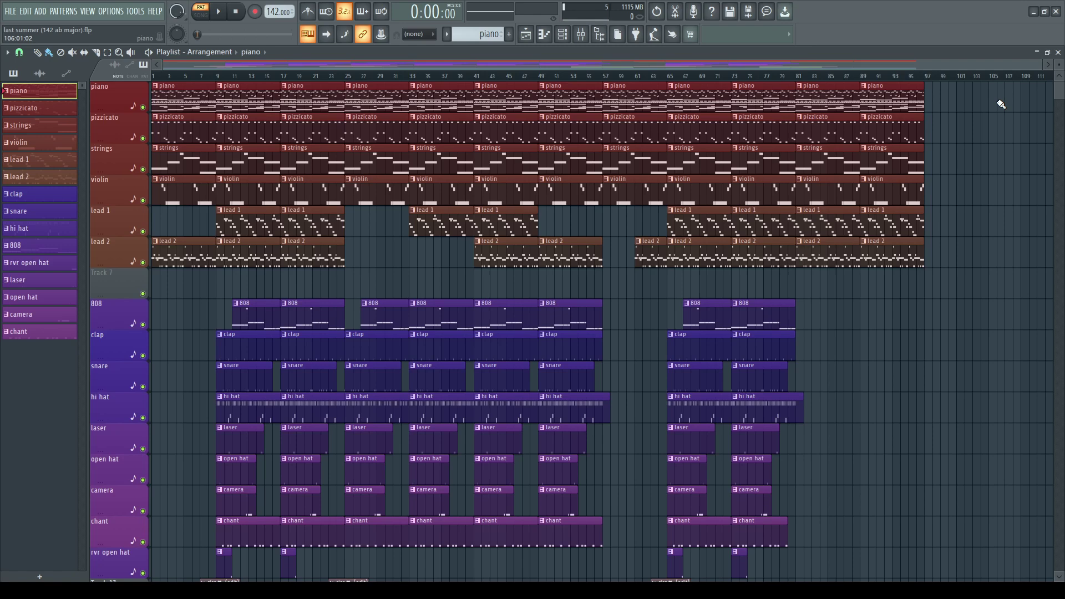
{"action": "scroll", "coordinate": [715, 341], "scroll_direction": "down", "scroll_amount": 1}
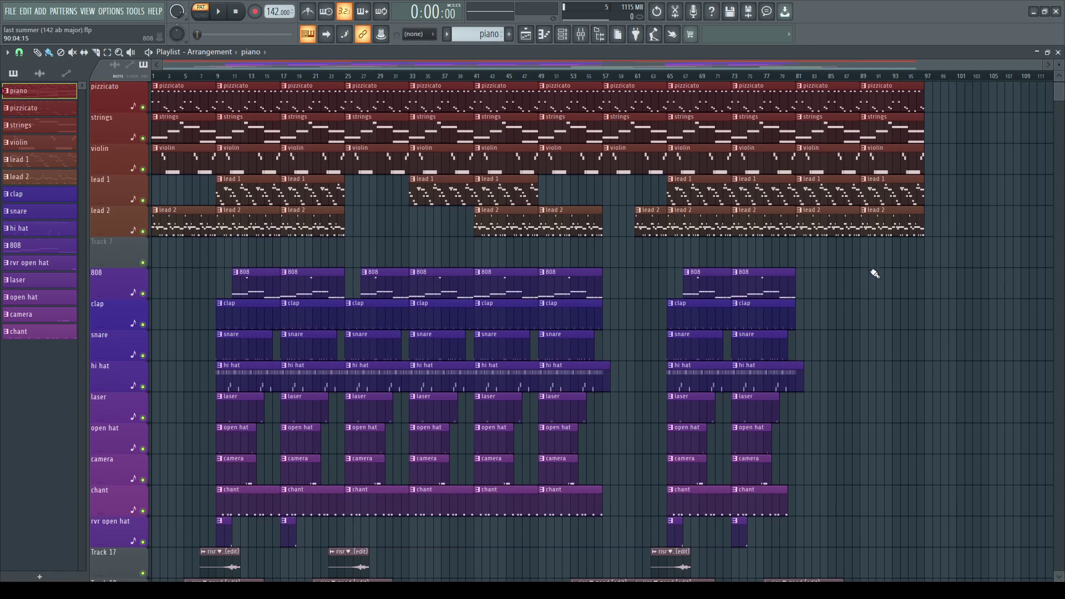
{"action": "left_click_drag", "start_coordinate": [872, 269], "coordinate": [219, 546]}
{"action": "scroll", "coordinate": [875, 381], "scroll_direction": "up", "scroll_amount": 1}
{"action": "left_click_drag", "start_coordinate": [968, 296], "coordinate": [48, 33]}
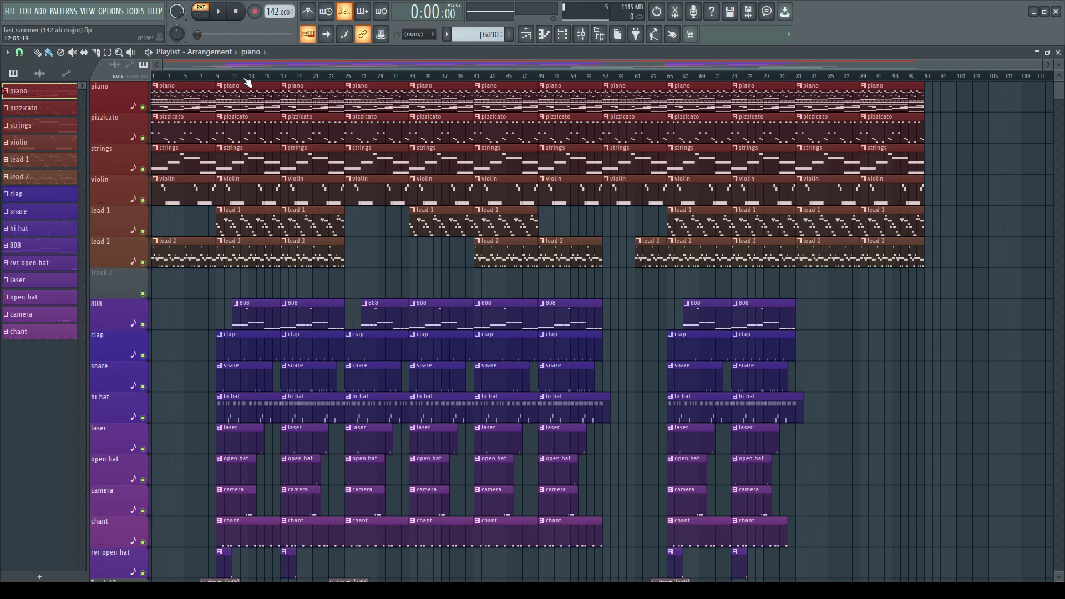
- Open the first piano clip in the piano roll and play its notes from bar 1
{"action": "double_click", "coordinate": [187, 94]}
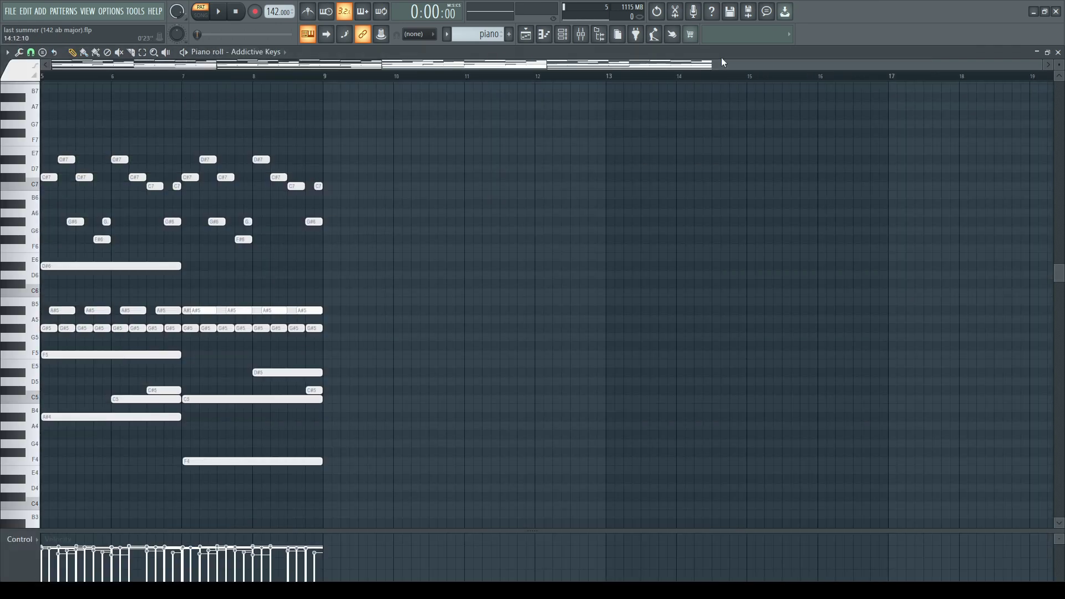
{"action": "left_click_drag", "start_coordinate": [724, 62], "coordinate": [62, 63]}
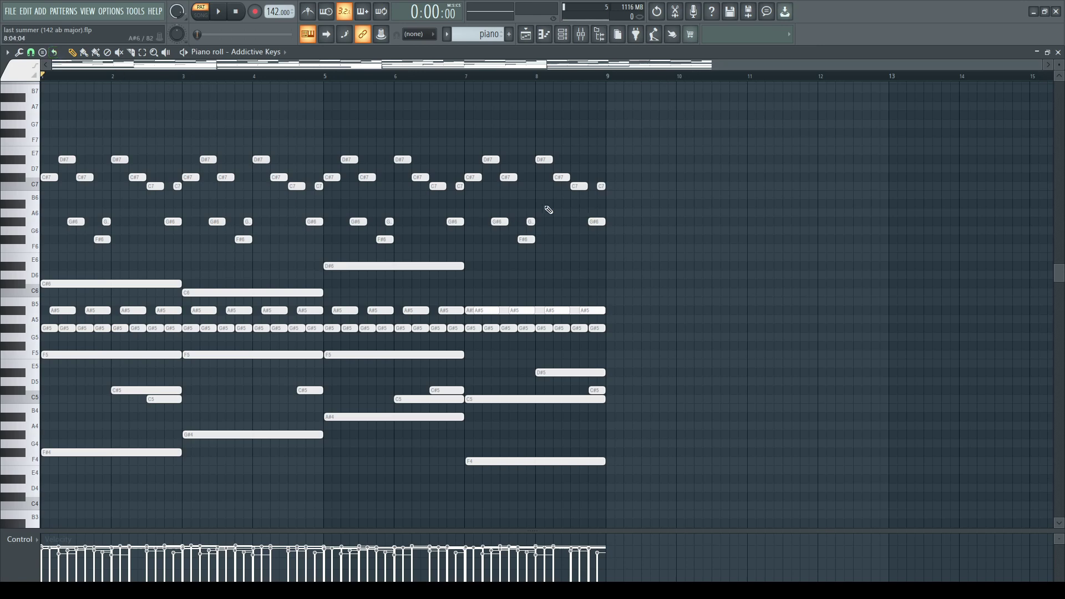
{"action": "scroll", "coordinate": [311, 205], "scroll_direction": "down", "scroll_amount": 3}
{"action": "scroll", "coordinate": [250, 214], "scroll_direction": "up", "scroll_amount": 3}
{"action": "key", "text": "space"}
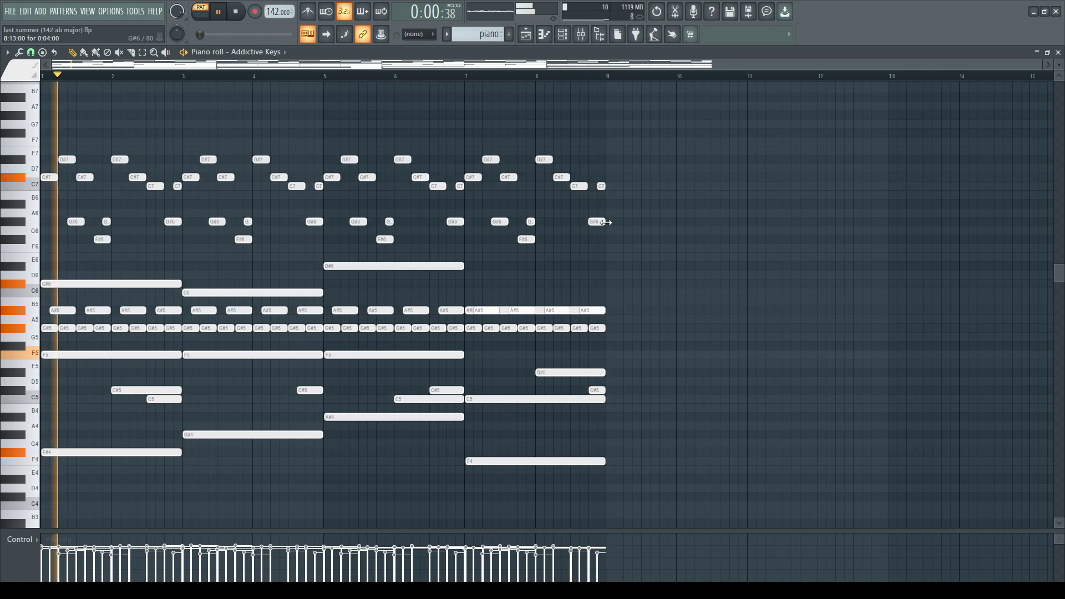
{"action": "key", "text": "space"}
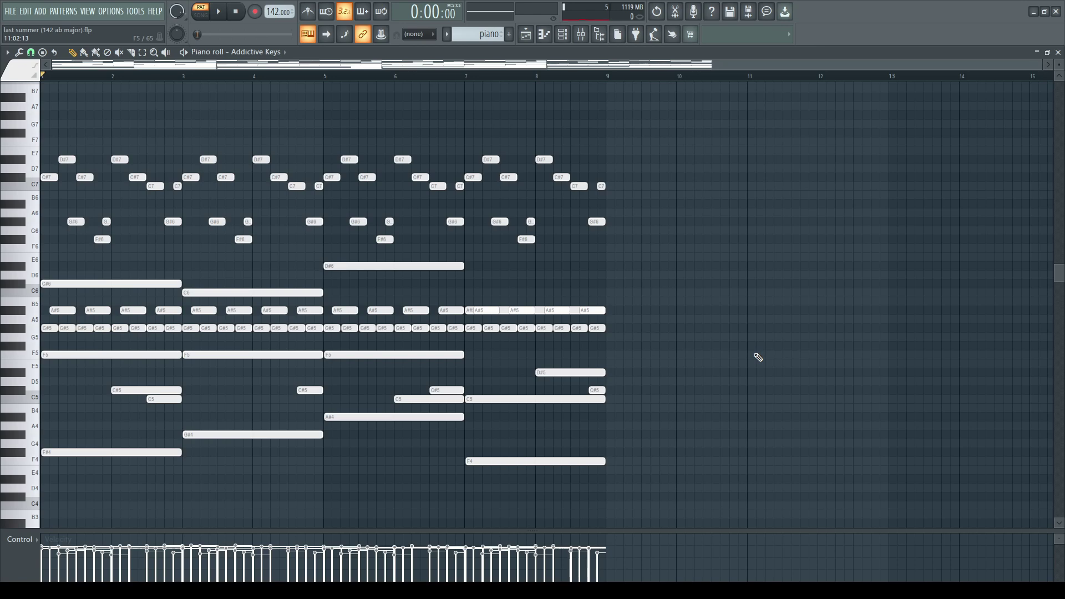
- Bring up the Strumizer and the Randomizer for the piano notes, closing each without applying any settings
{"action": "key", "text": "alt+s"}
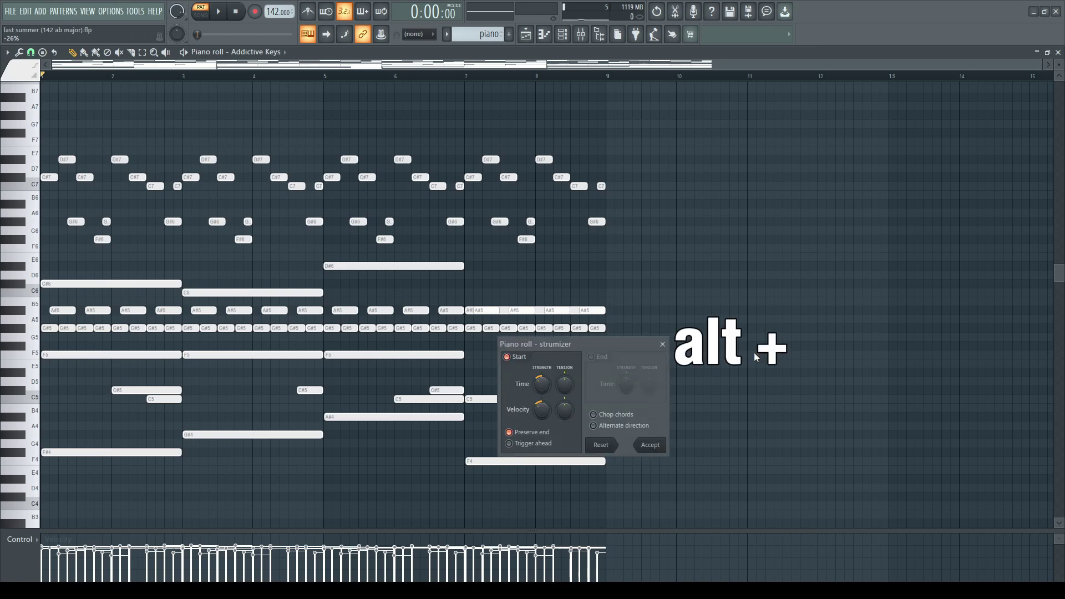
{"action": "left_click", "coordinate": [664, 345]}
{"action": "scroll", "coordinate": [307, 458], "scroll_direction": "up", "scroll_amount": 1}
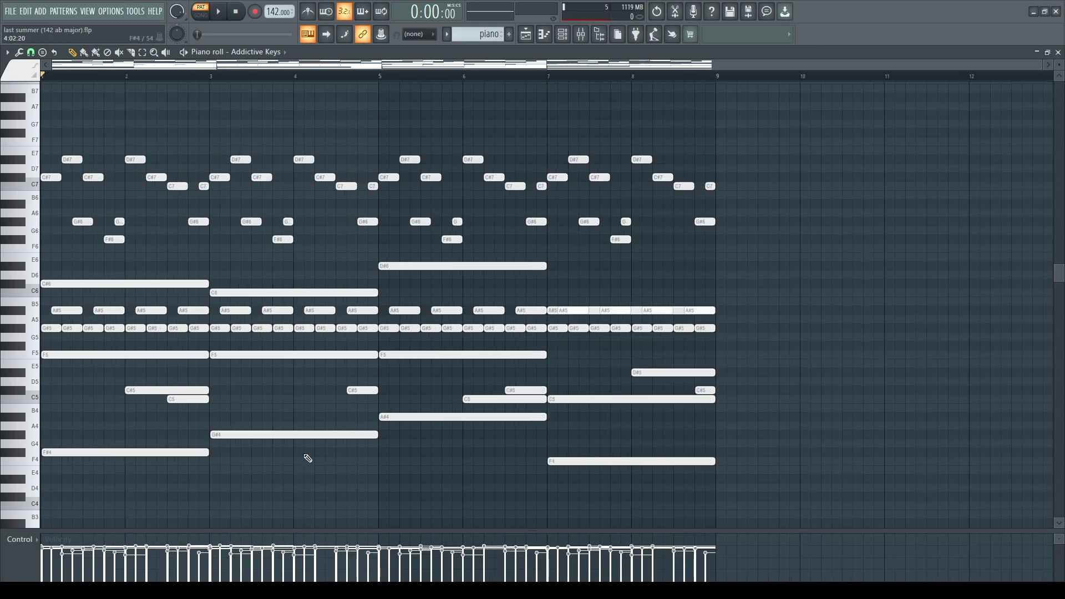
{"action": "key", "text": "alt+r"}
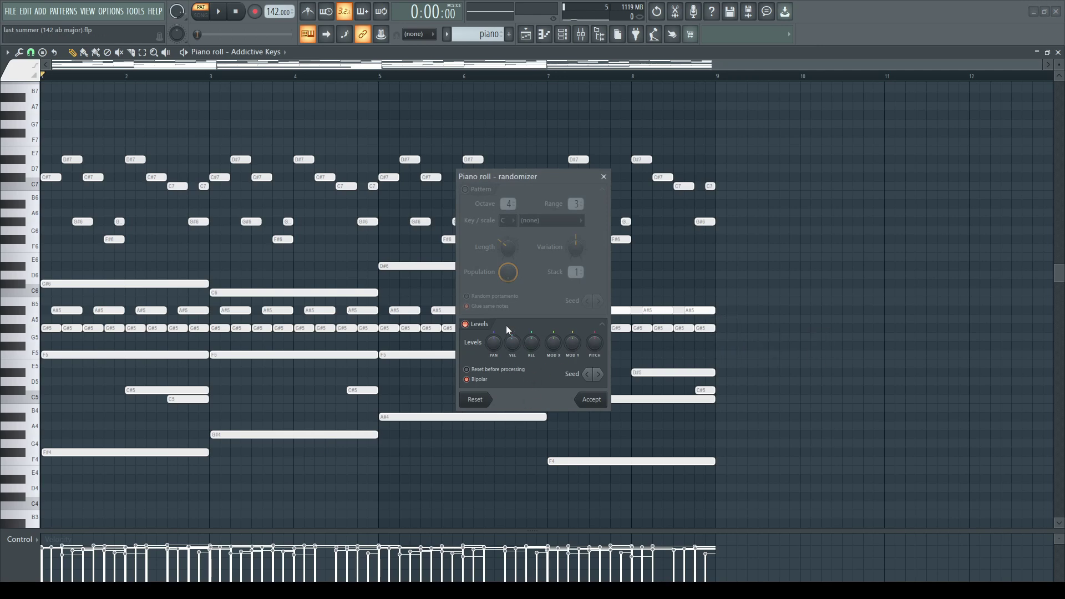
{"action": "left_click", "coordinate": [603, 176]}
- Inspect the piano mixer track's effects: Fruity delay 2, Fruity Reeverb 2, OTT and Fruity parametric EQ 2
{"action": "key", "text": "F9"}
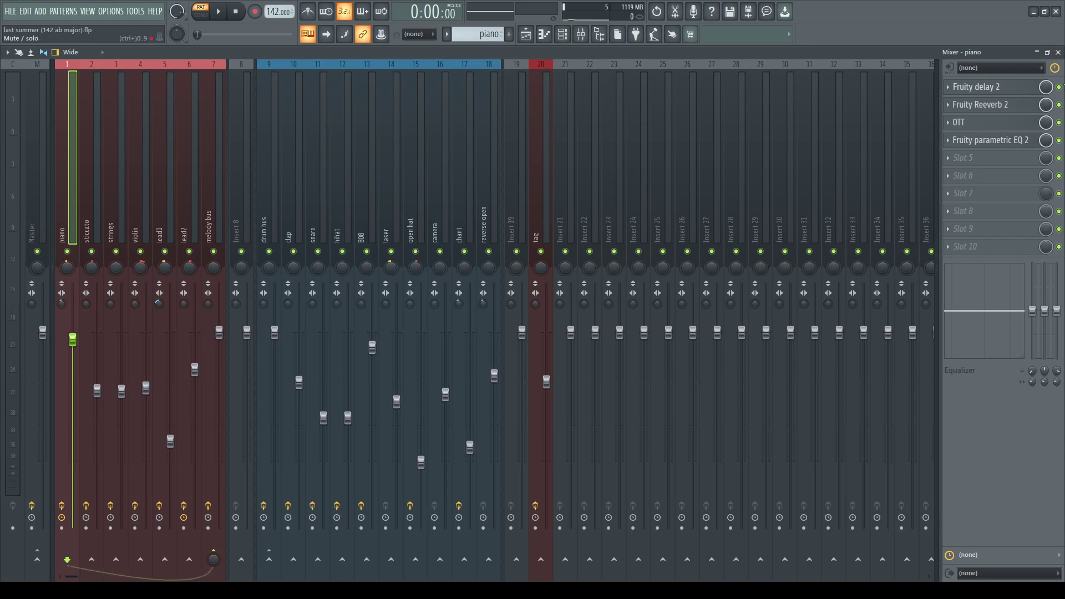
{"action": "left_click", "coordinate": [1020, 88]}
{"action": "left_click", "coordinate": [1020, 88]}
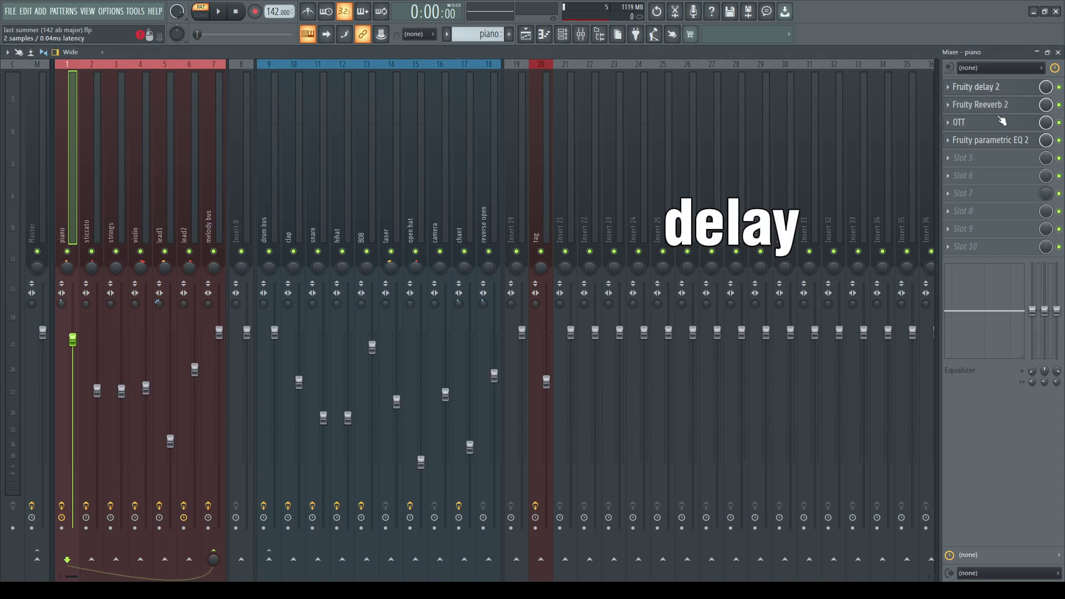
{"action": "left_click", "coordinate": [1001, 105]}
{"action": "left_click", "coordinate": [1002, 107]}
{"action": "left_click", "coordinate": [977, 127]}
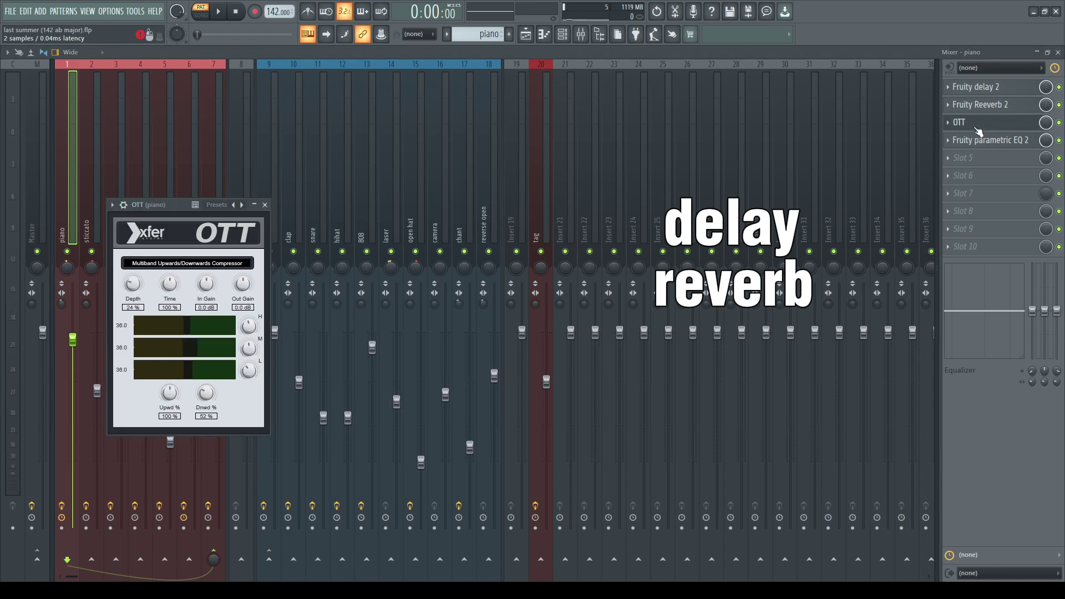
{"action": "left_click", "coordinate": [977, 127]}
{"action": "left_click", "coordinate": [976, 141]}
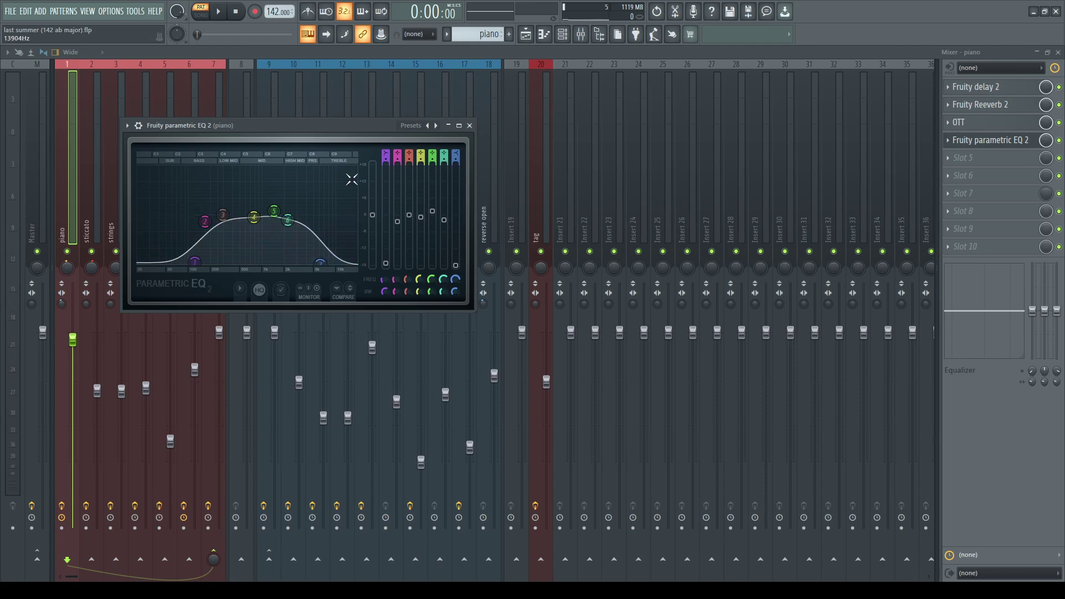
{"action": "left_click", "coordinate": [469, 125]}
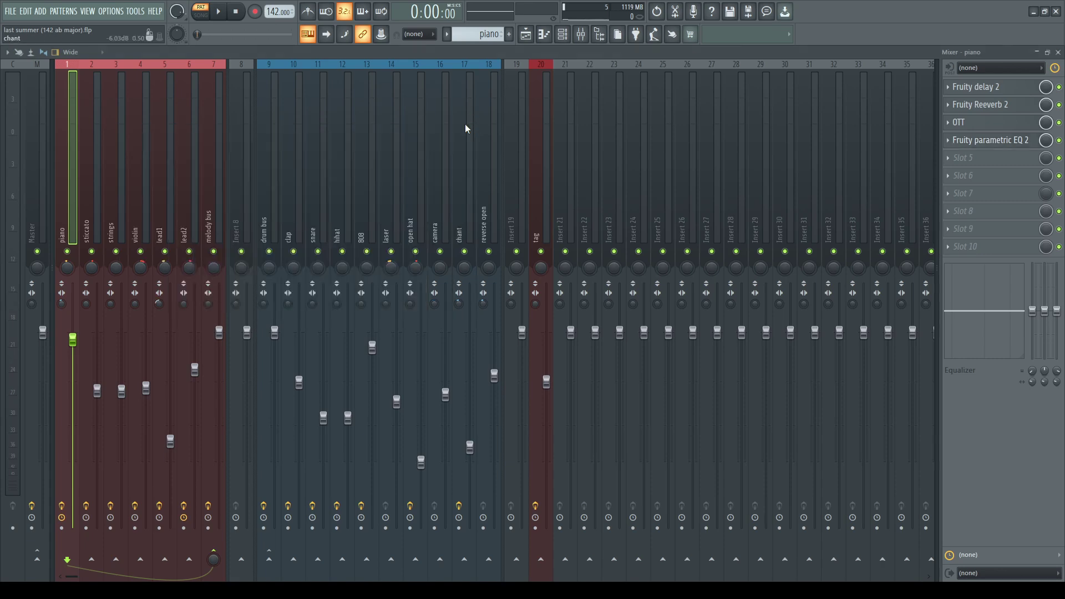
- Check the Studio Grand instrument loaded in the Addictive Keys channel, closing the plugin and the channel rack when done
{"action": "left_click", "coordinate": [562, 34]}
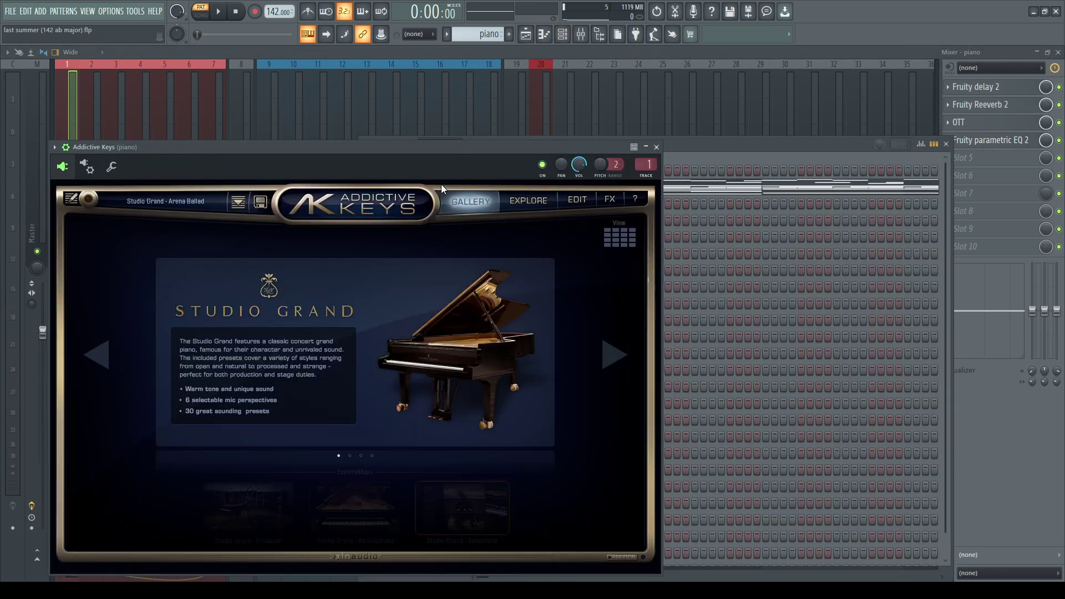
{"action": "left_click", "coordinate": [441, 184]}
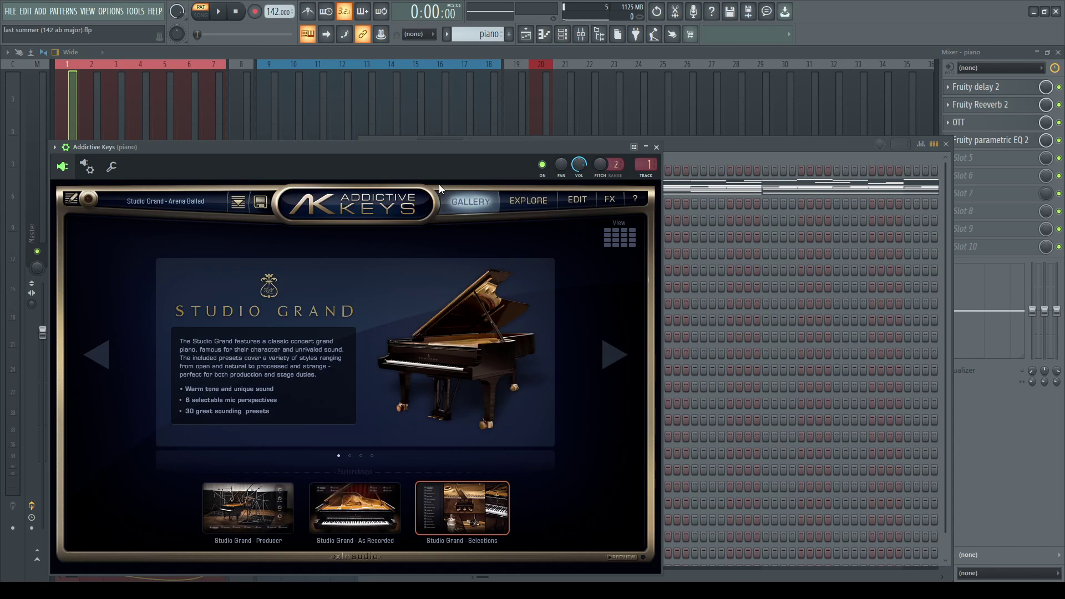
{"action": "left_click", "coordinate": [656, 147]}
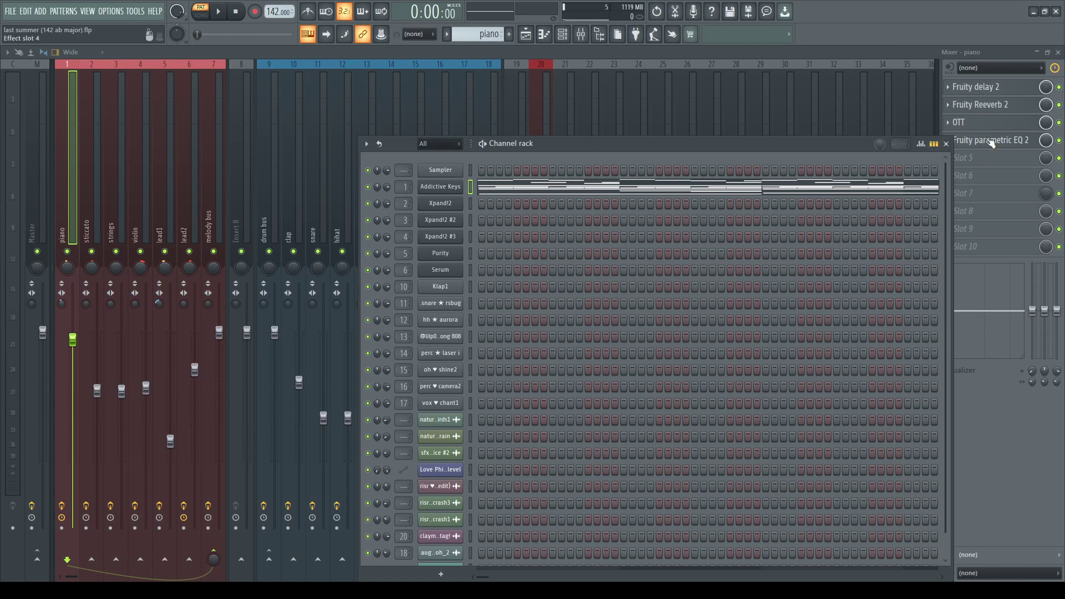
{"action": "left_click", "coordinate": [947, 143]}
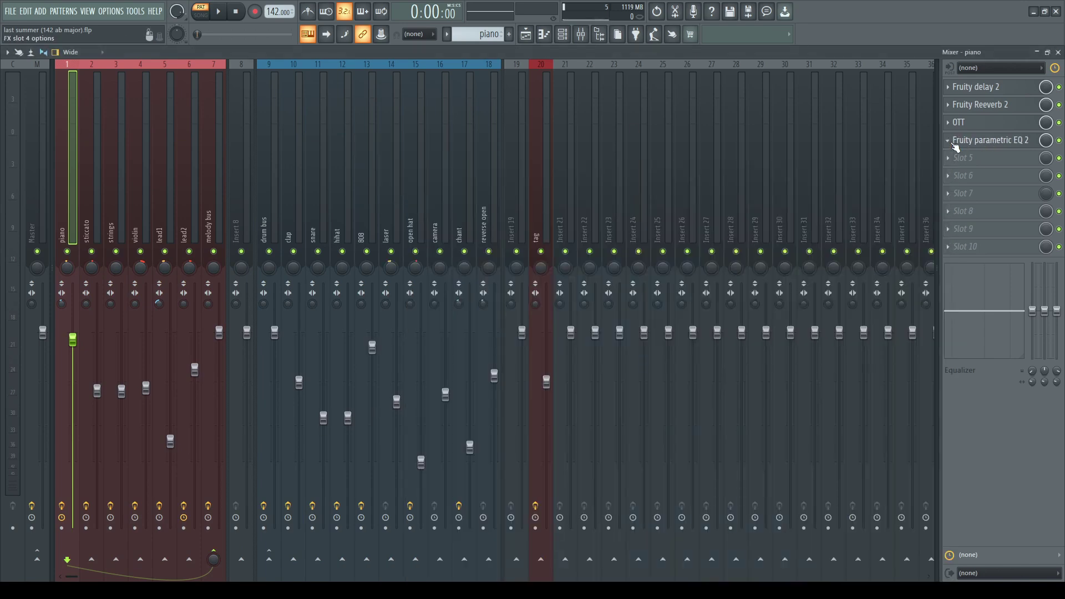
- Open the pizzicato clip's notes from the playlist along with its Xpand!2 instrument, and play the pattern
{"action": "key", "text": "F5"}
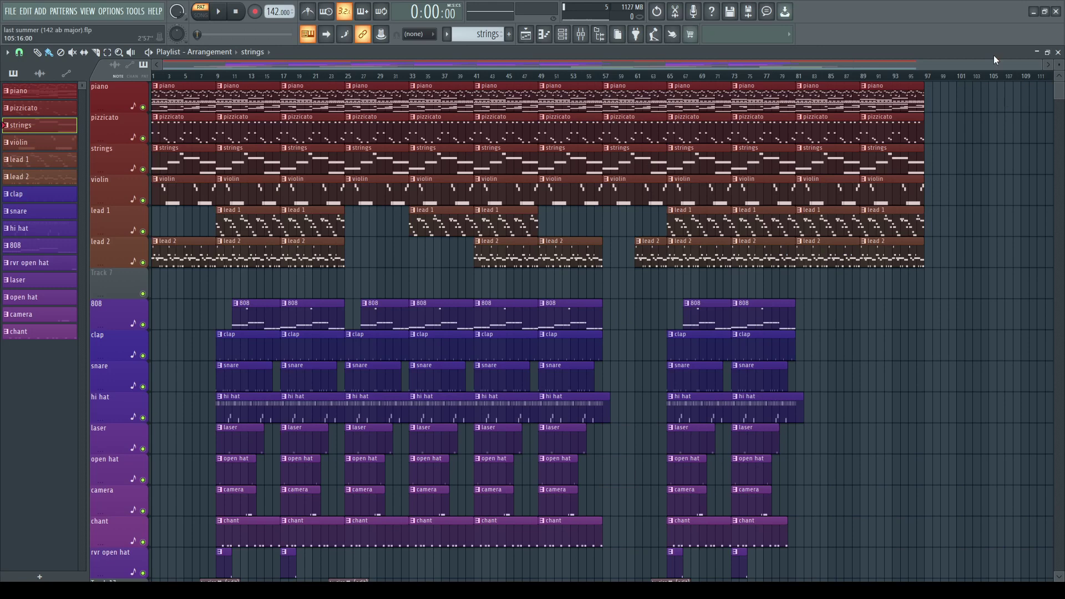
{"action": "double_click", "coordinate": [221, 125]}
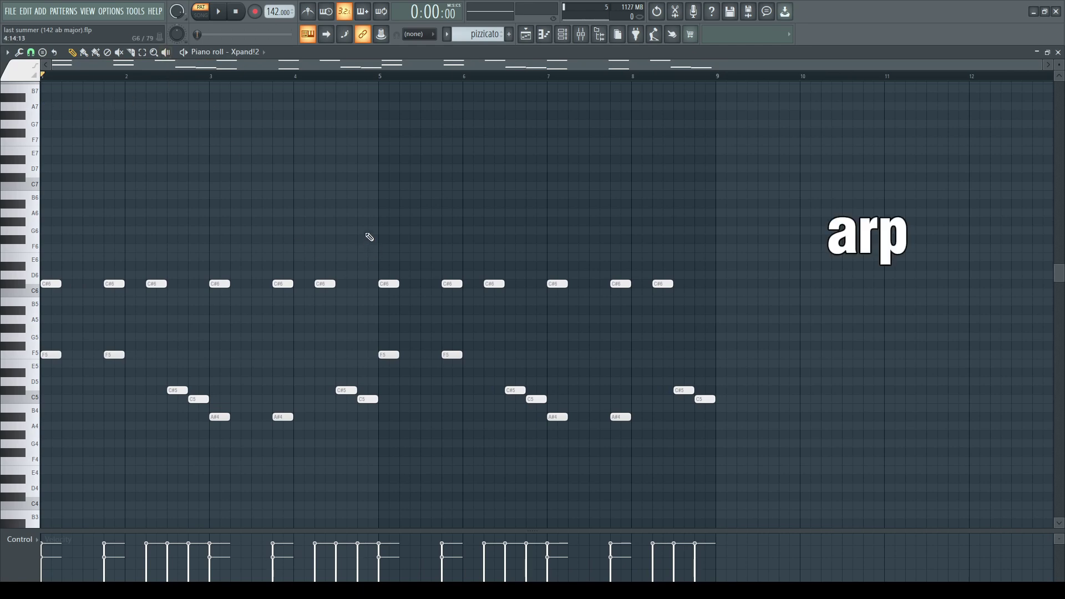
{"action": "left_click", "coordinate": [562, 34]}
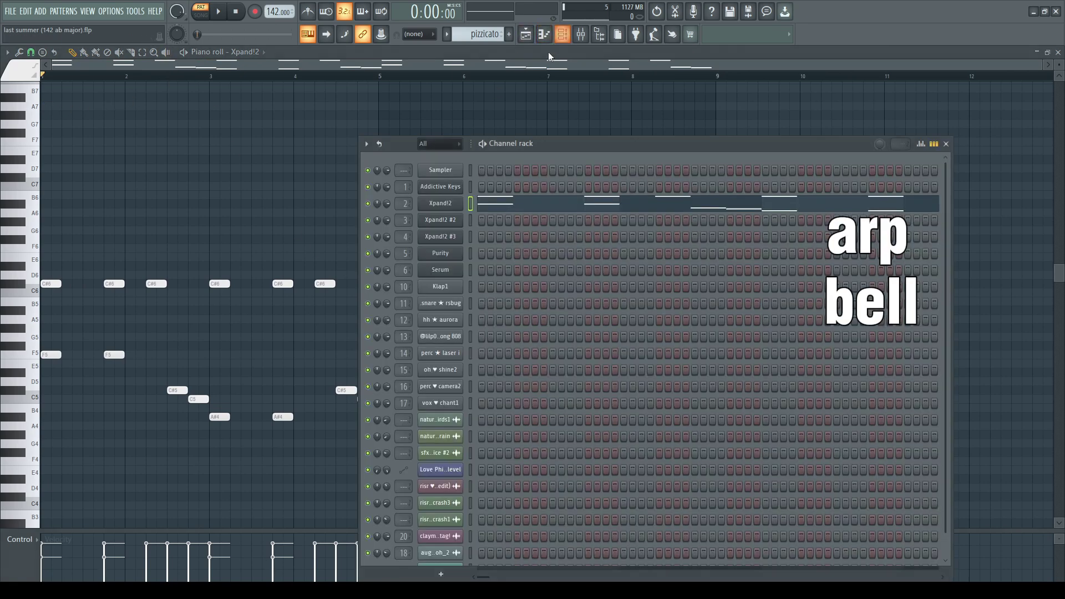
{"action": "left_click", "coordinate": [450, 208]}
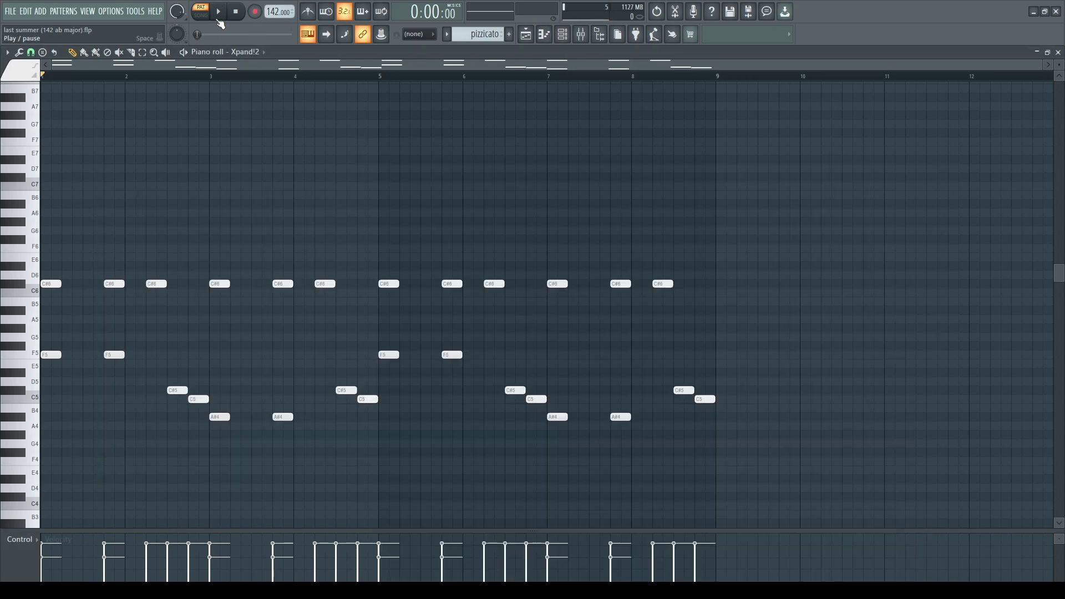
{"action": "left_click", "coordinate": [220, 13]}
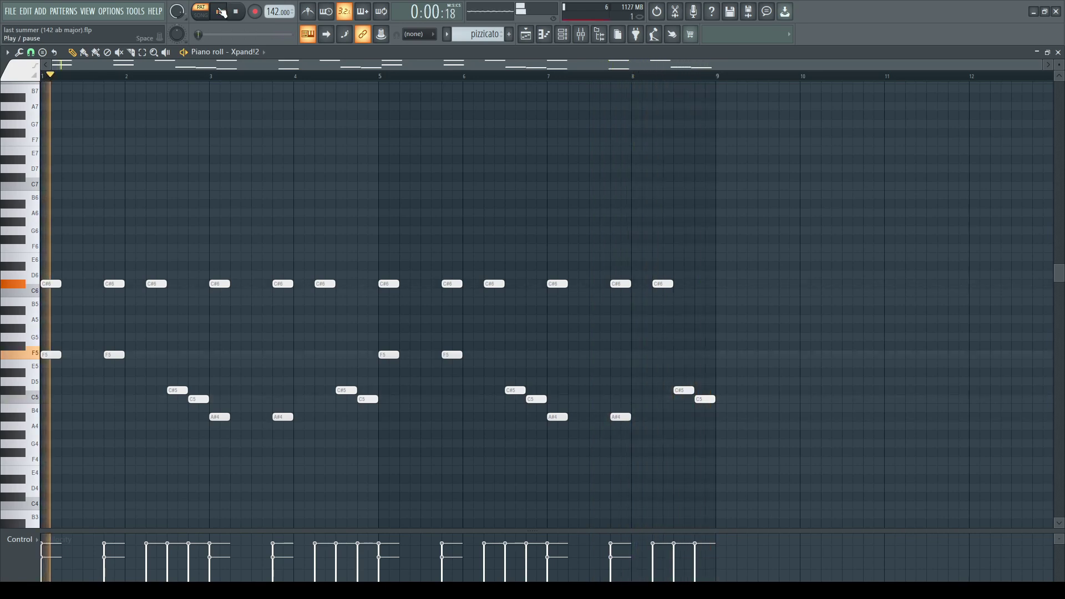
{"action": "left_click", "coordinate": [221, 11]}
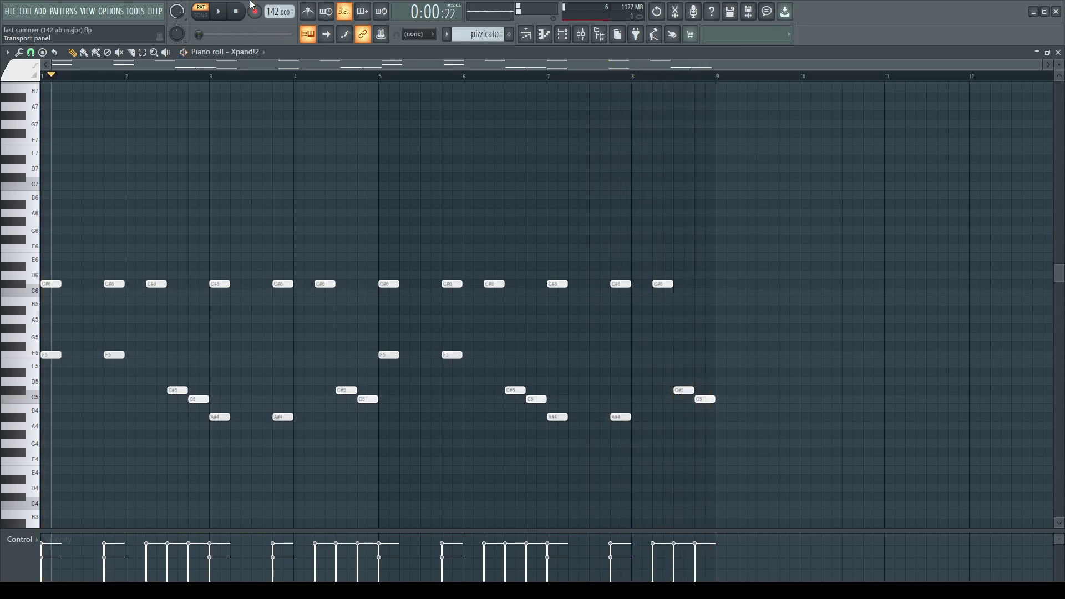
- Inspect the Fruity parametric EQ 2 and Fruity Reeverb 2 effects on the pizzicato's mixer track and close the mixer
{"action": "left_click", "coordinate": [568, 37]}
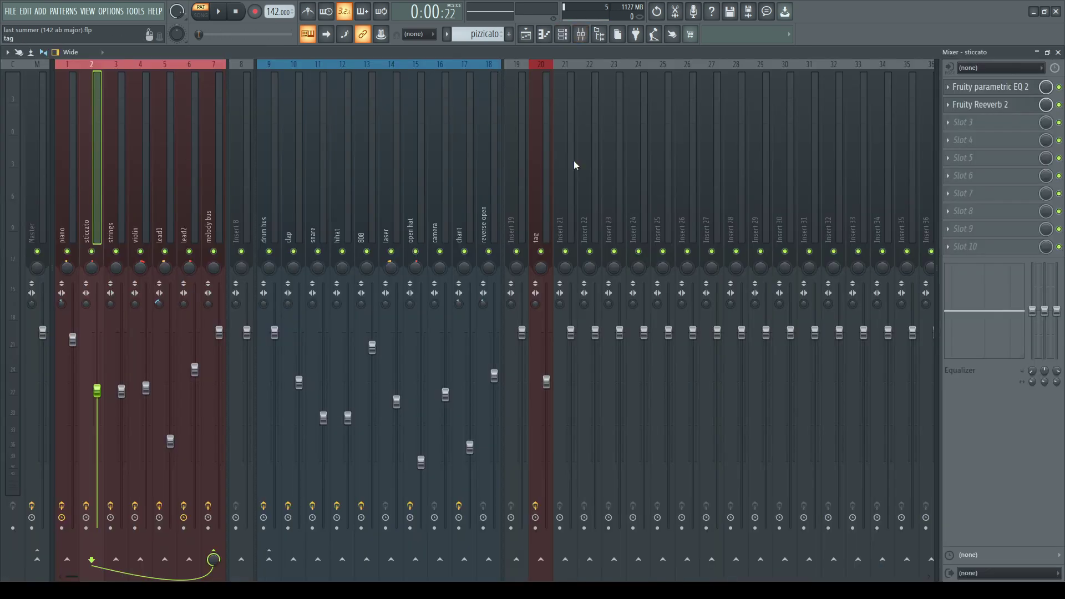
{"action": "left_click", "coordinate": [996, 89]}
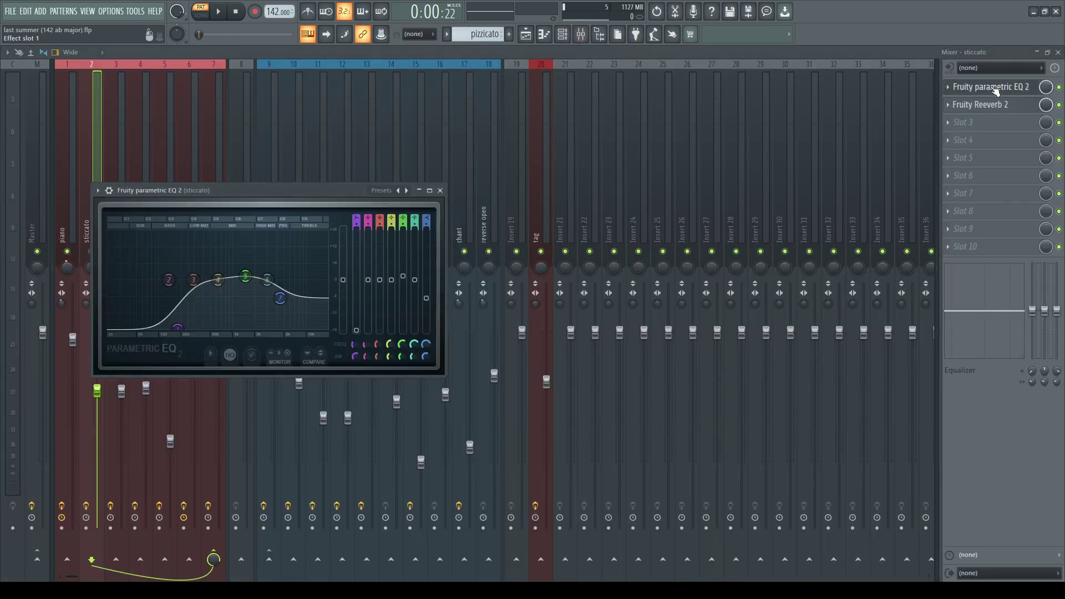
{"action": "left_click", "coordinate": [996, 89]}
{"action": "left_click", "coordinate": [978, 105]}
{"action": "left_click", "coordinate": [978, 105]}
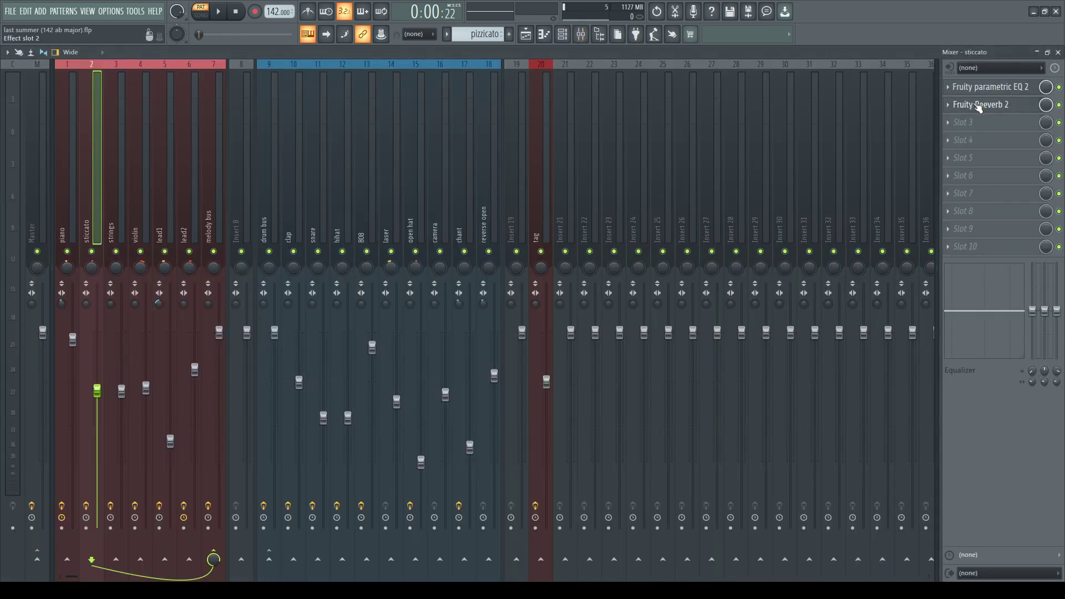
{"action": "left_click", "coordinate": [1058, 53]}
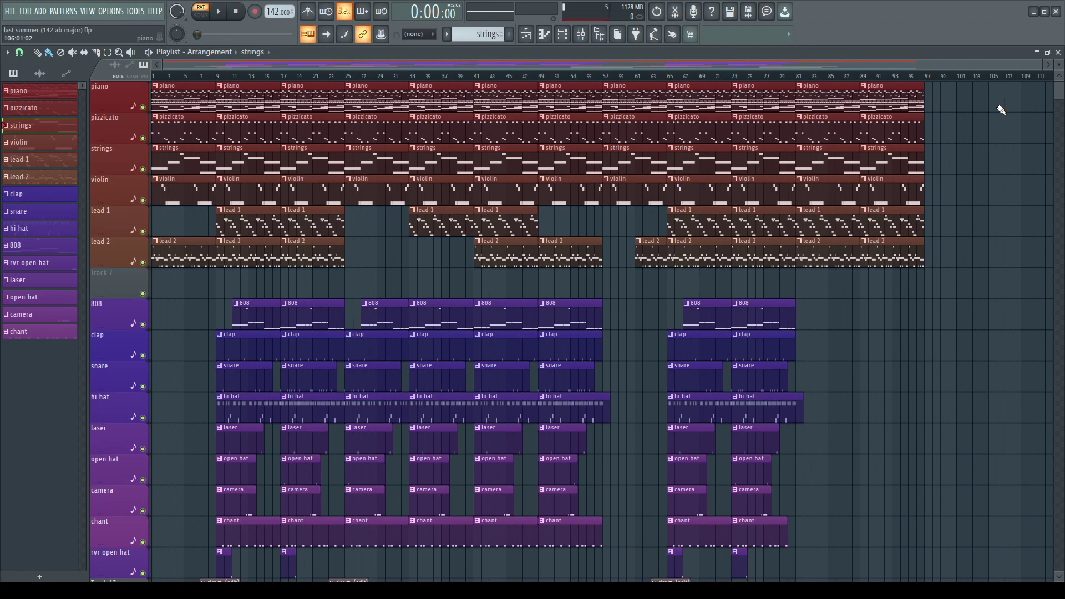
- Open the strings clip's notes from the playlist along with its Xpand!2 #2 instrument, and play the pattern
{"action": "double_click", "coordinate": [231, 166]}
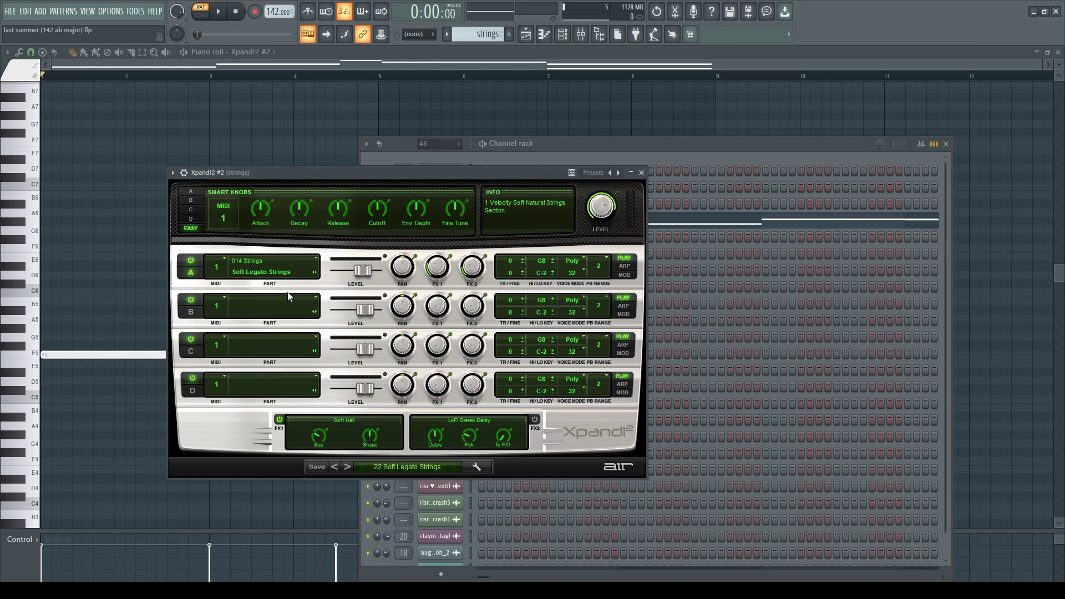
{"action": "left_click", "coordinate": [642, 173]}
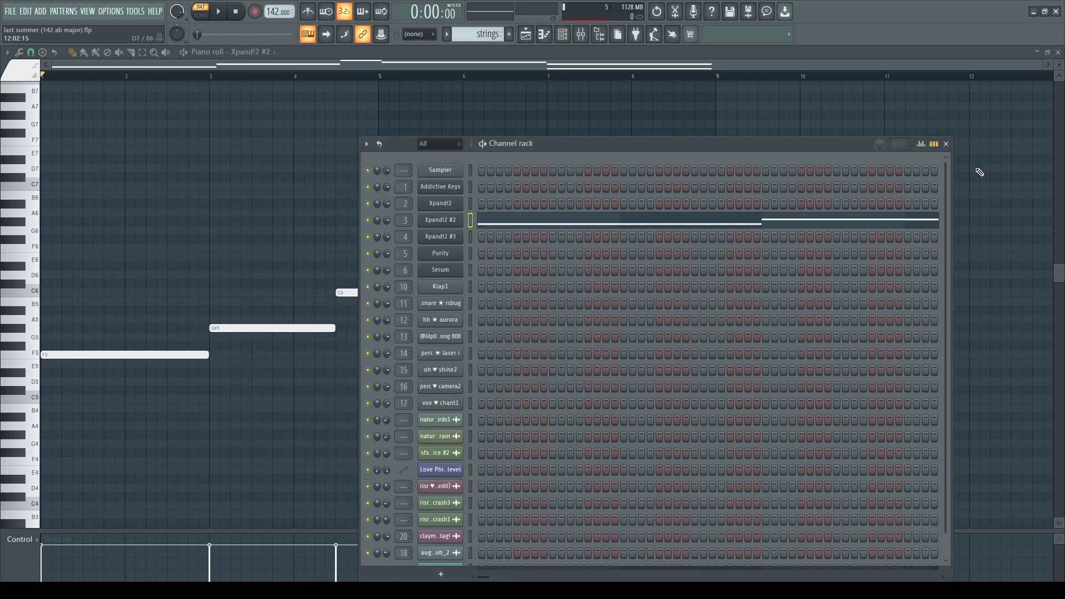
{"action": "left_click", "coordinate": [946, 144]}
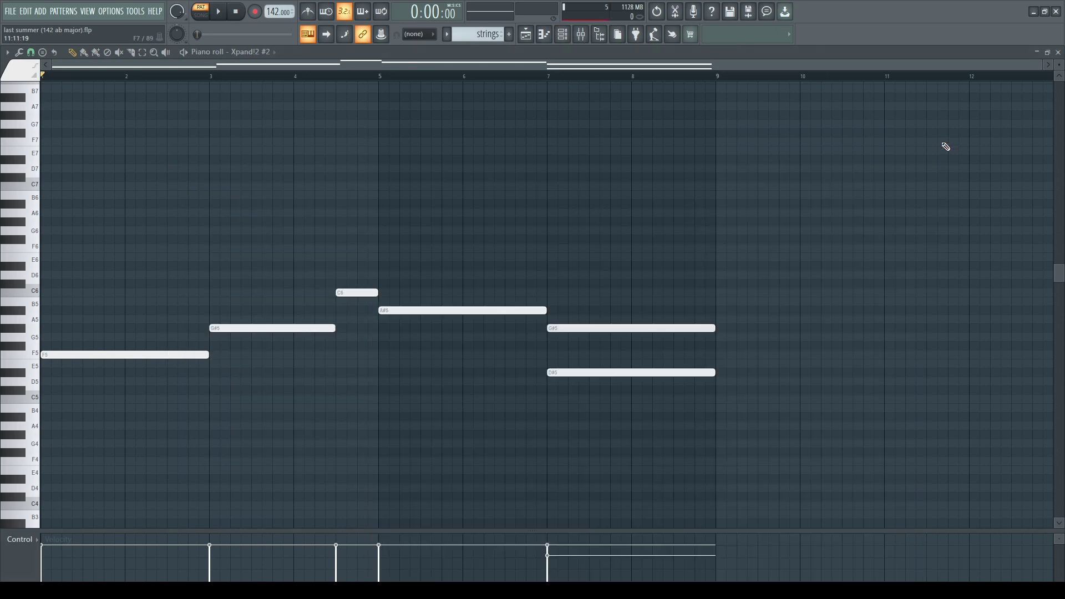
{"action": "left_click", "coordinate": [220, 11]}
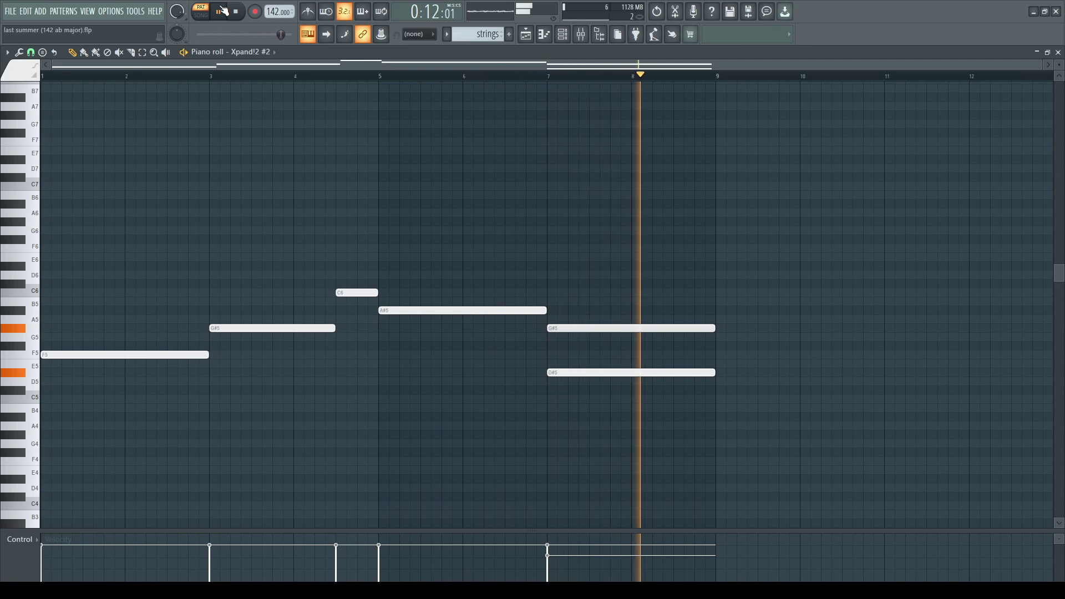
{"action": "left_click", "coordinate": [224, 11]}
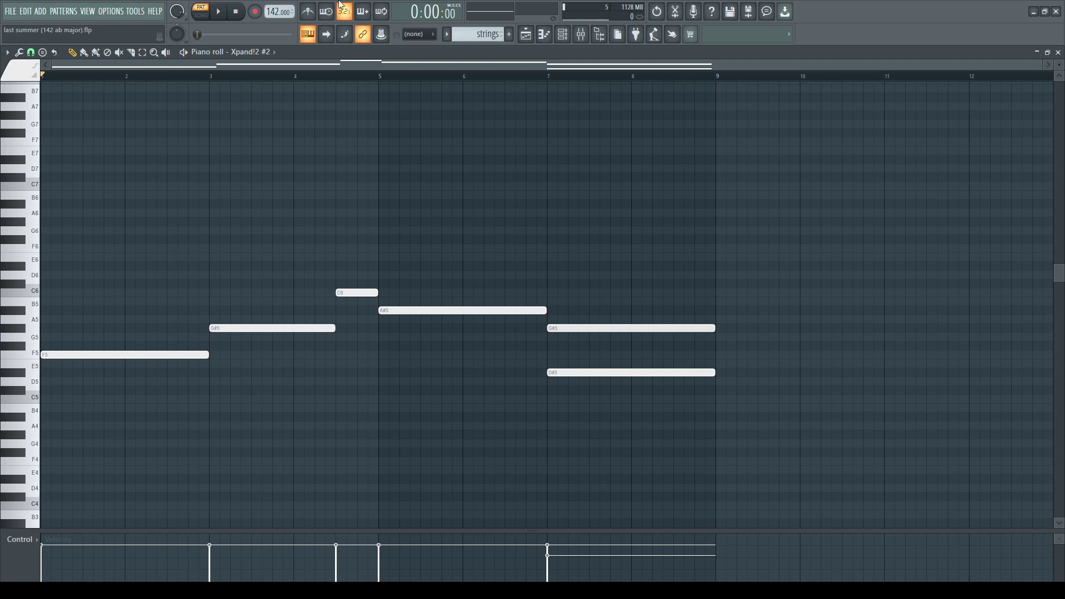
{"action": "scroll", "coordinate": [480, 34], "scroll_direction": "down", "scroll_amount": 1}
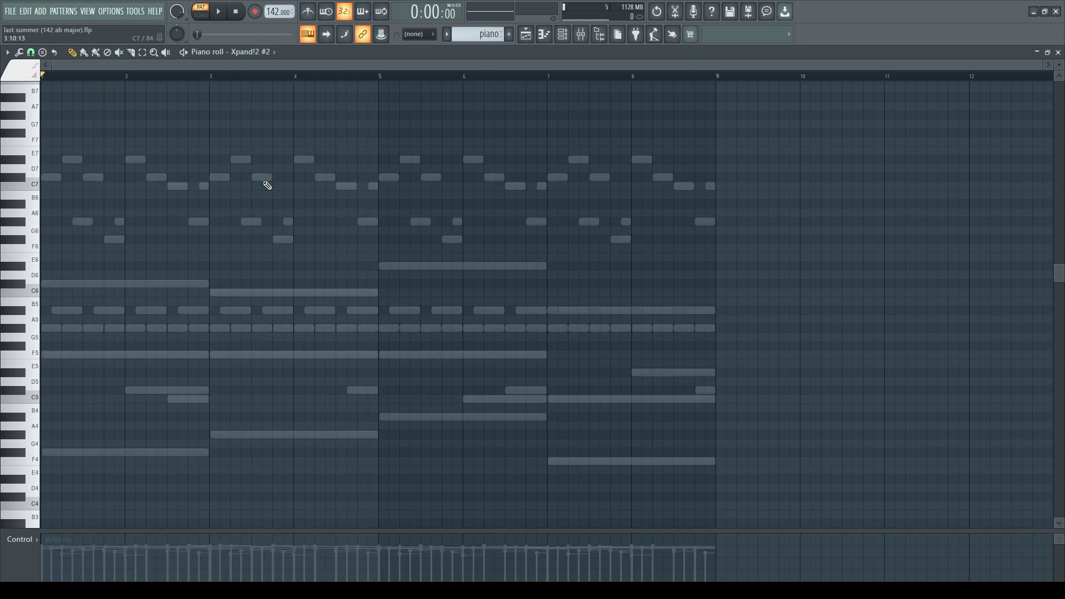
{"action": "scroll", "coordinate": [473, 35], "scroll_direction": "down", "scroll_amount": 1}
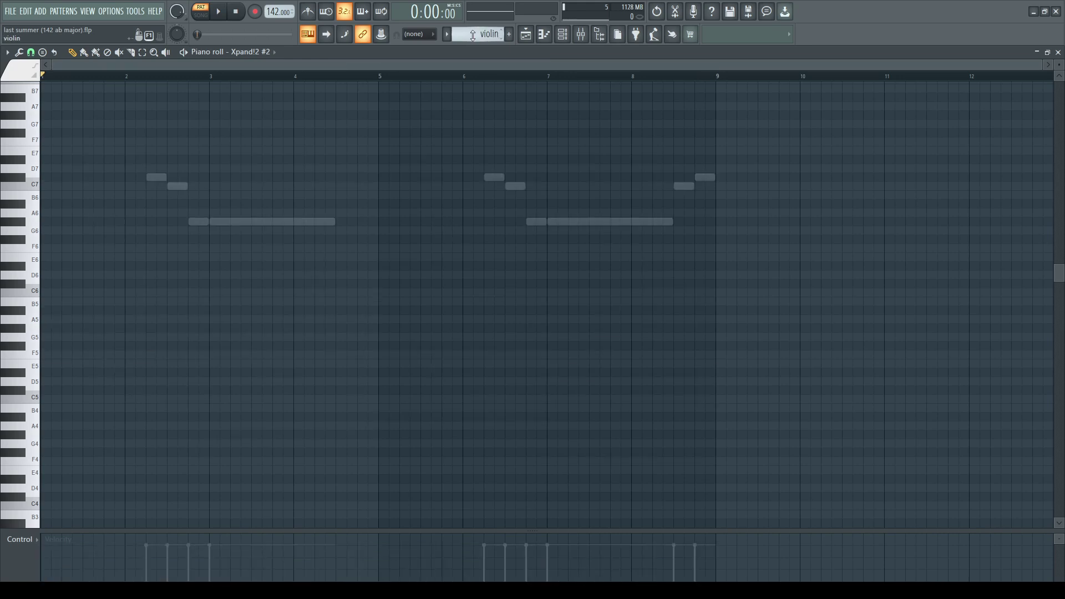
{"action": "scroll", "coordinate": [473, 34], "scroll_direction": "up", "scroll_amount": 1}
- Inspect the Fruity parametric EQ 2, Fruity delay 2 and Fruity Reeverb 2 effects on the strings mixer track and return to the playlist
{"action": "key", "text": "F5"}
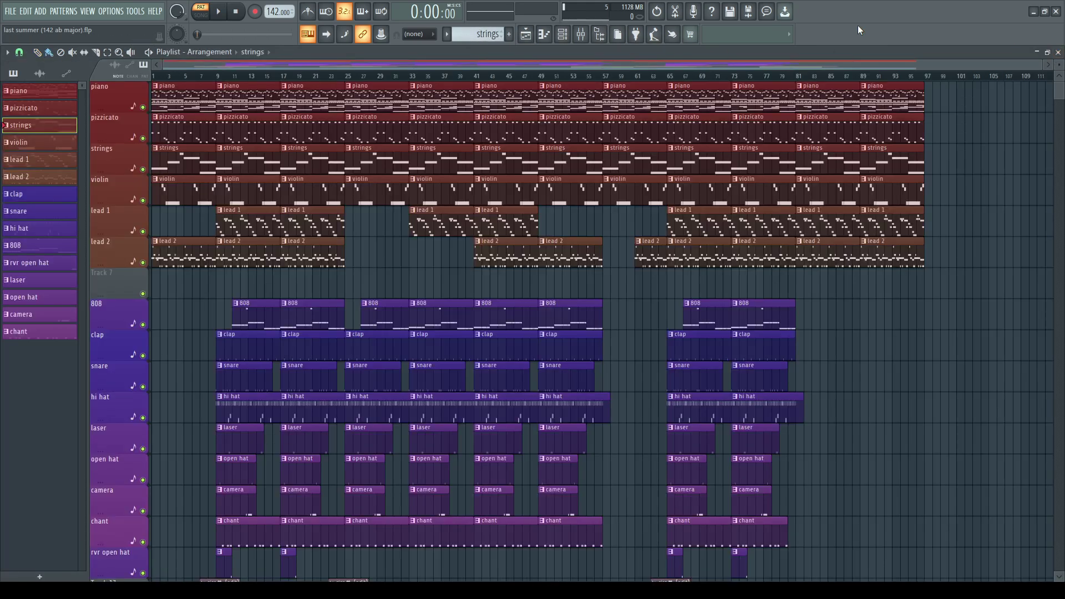
{"action": "key", "text": "F9"}
{"action": "left_click", "coordinate": [138, 205]}
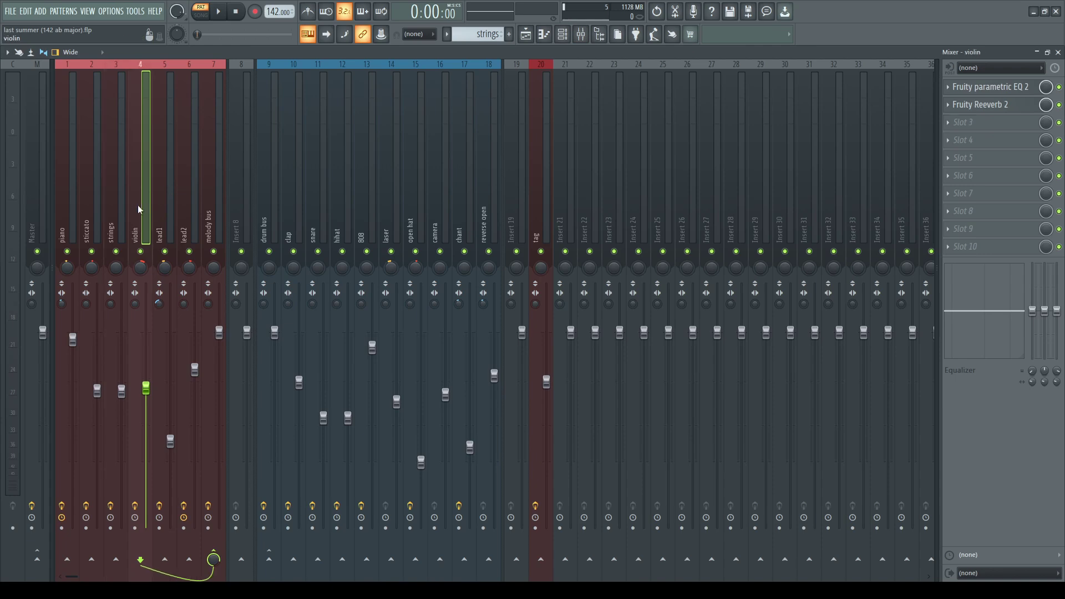
{"action": "left_click", "coordinate": [119, 205]}
{"action": "left_click", "coordinate": [995, 89]}
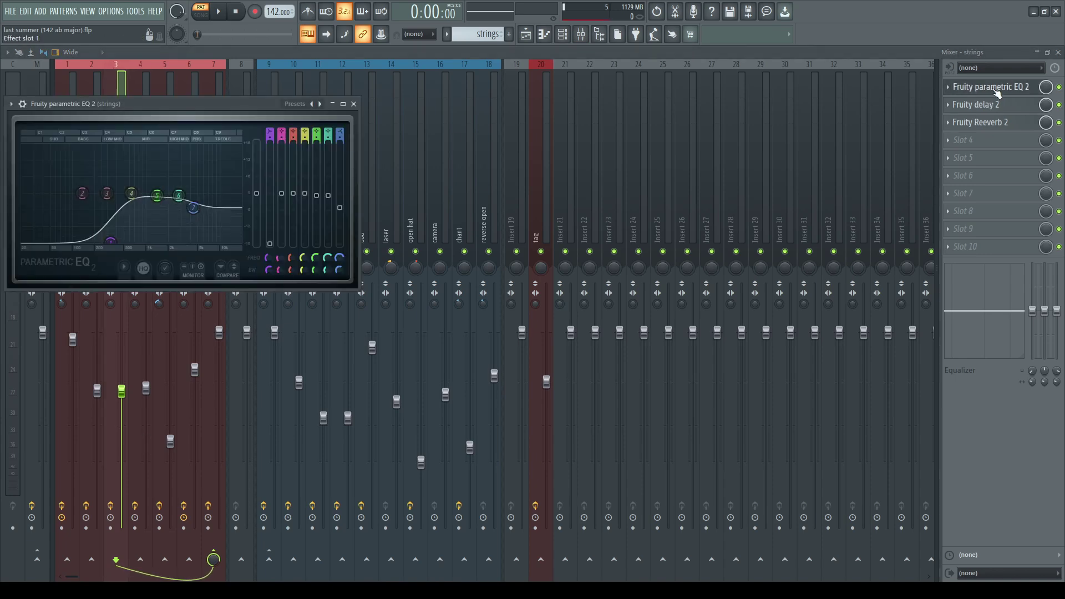
{"action": "left_click", "coordinate": [996, 90]}
{"action": "left_click", "coordinate": [984, 106]}
{"action": "left_click", "coordinate": [987, 107]}
{"action": "left_click", "coordinate": [993, 122]}
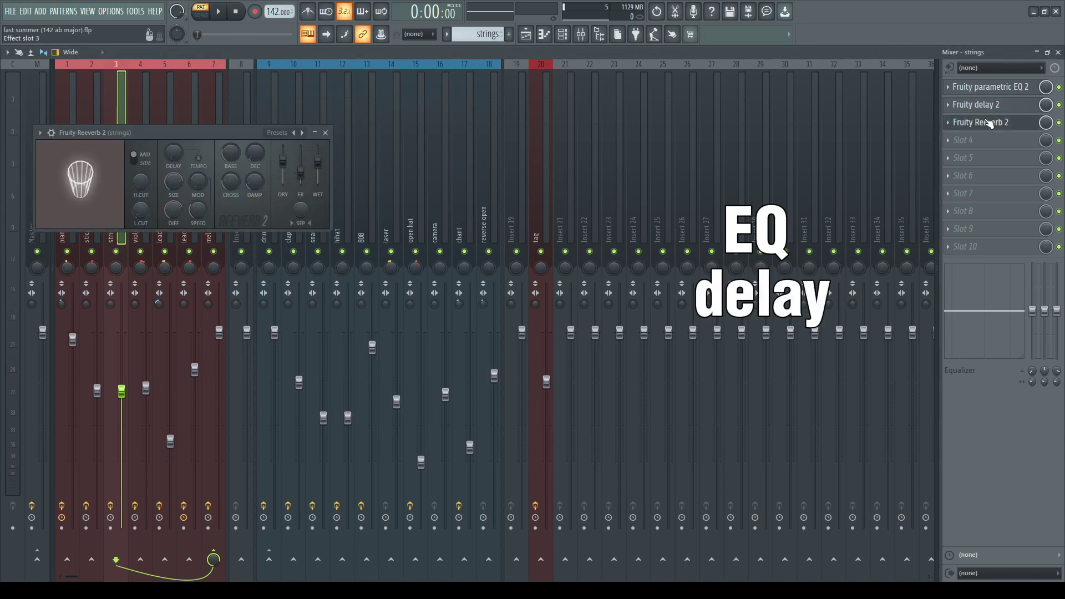
{"action": "left_click", "coordinate": [993, 122]}
{"action": "key", "text": "Right"}
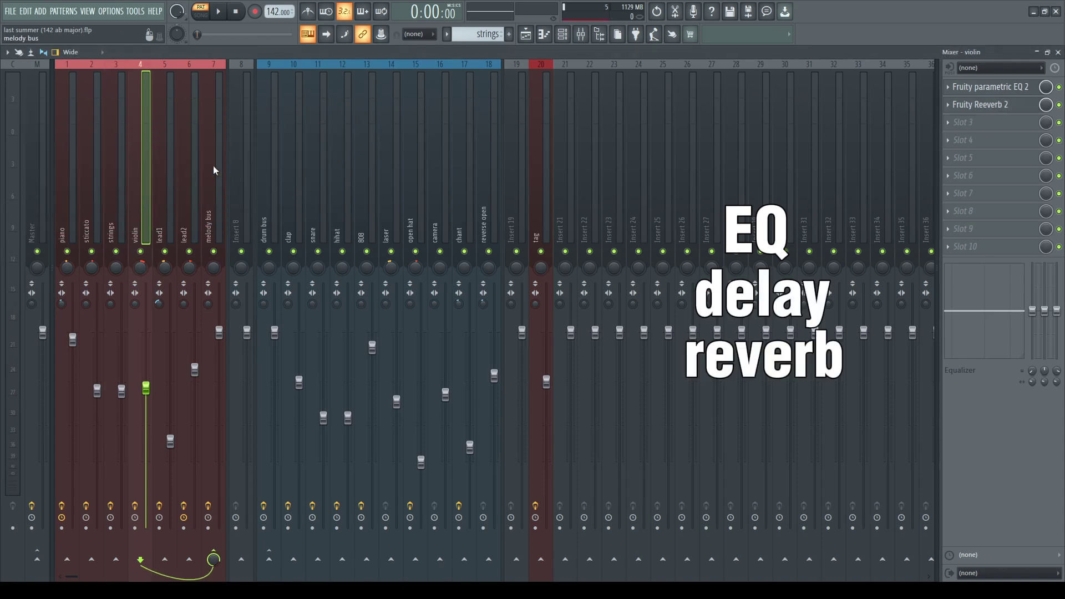
{"action": "key", "text": "F5"}
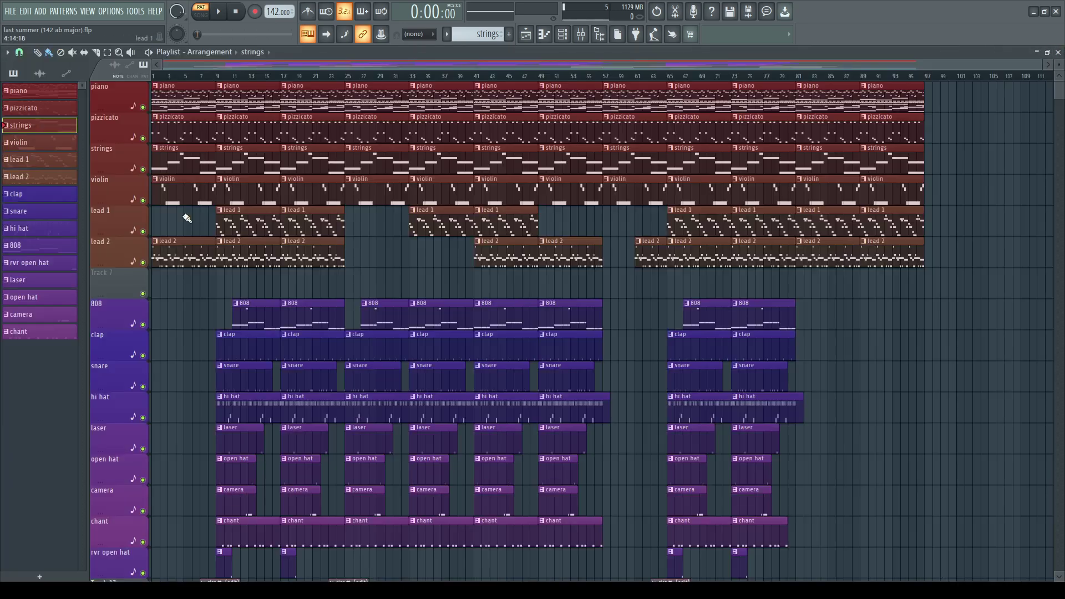
- Open the violin clip's notes from the playlist along with its Xpand!2 #3 instrument, and play the pattern
{"action": "double_click", "coordinate": [171, 193]}
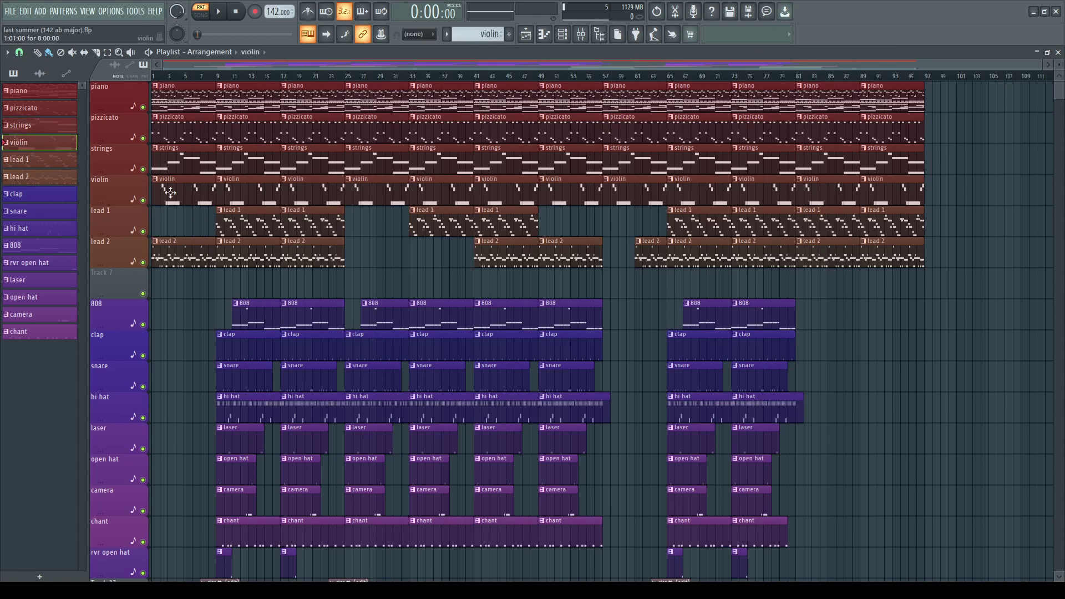
{"action": "left_click", "coordinate": [443, 236]}
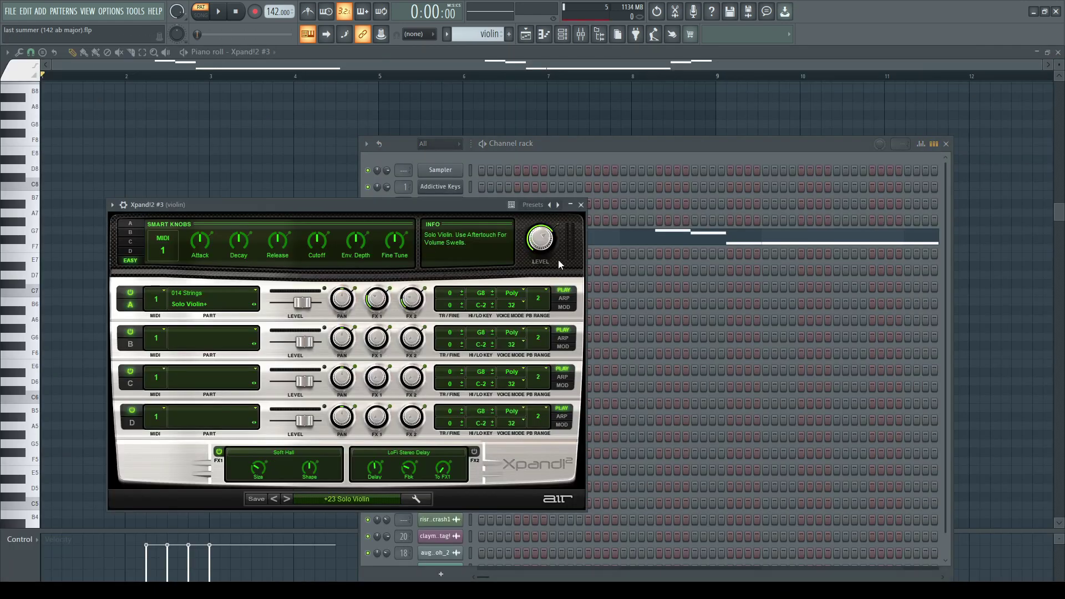
{"action": "left_click", "coordinate": [571, 207]}
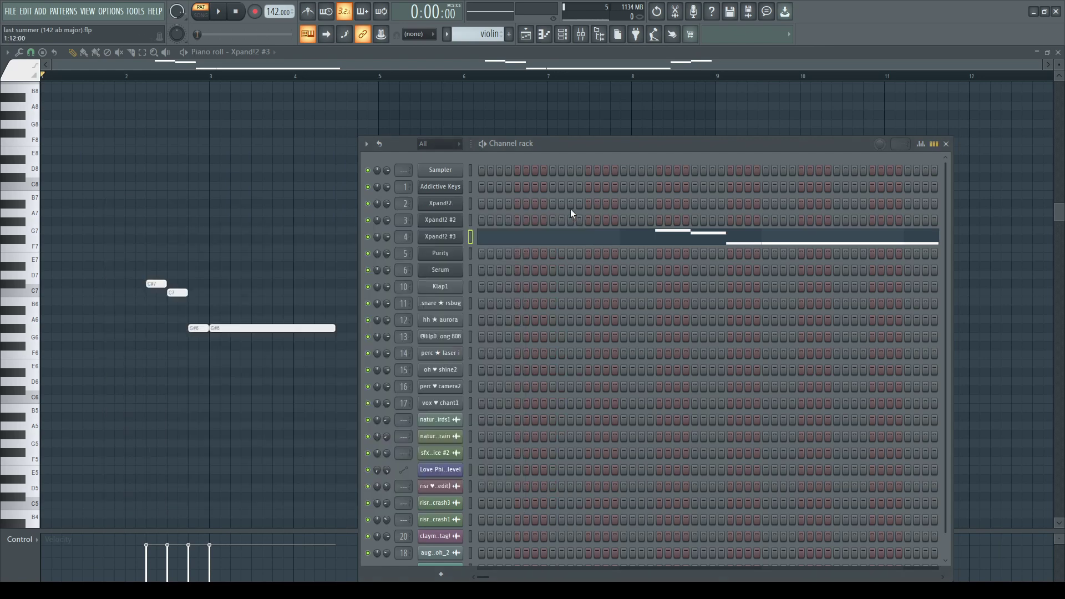
{"action": "left_click", "coordinate": [946, 145]}
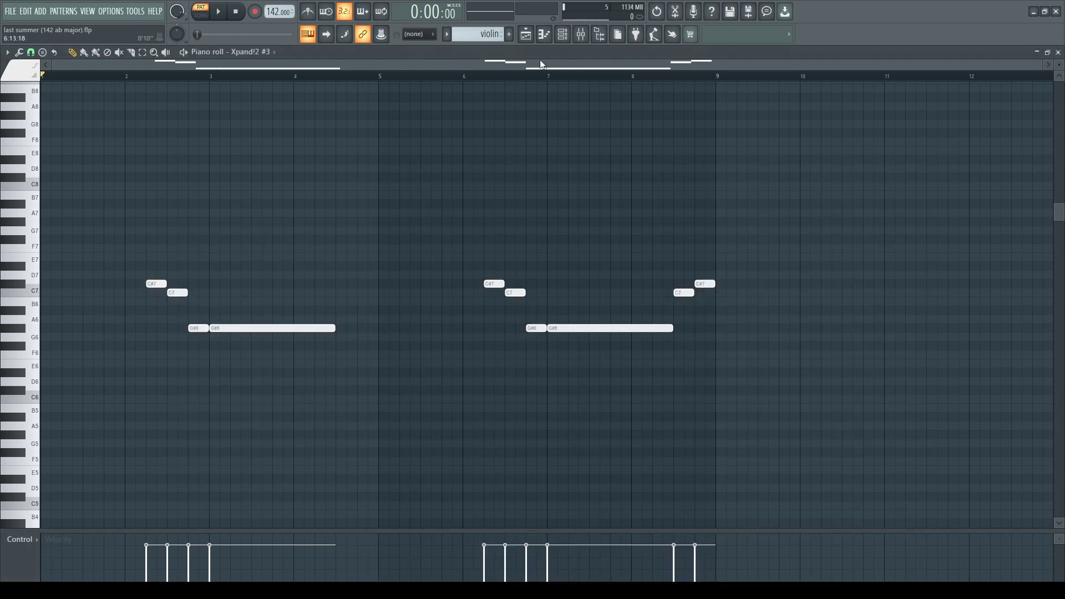
{"action": "key", "text": "space"}
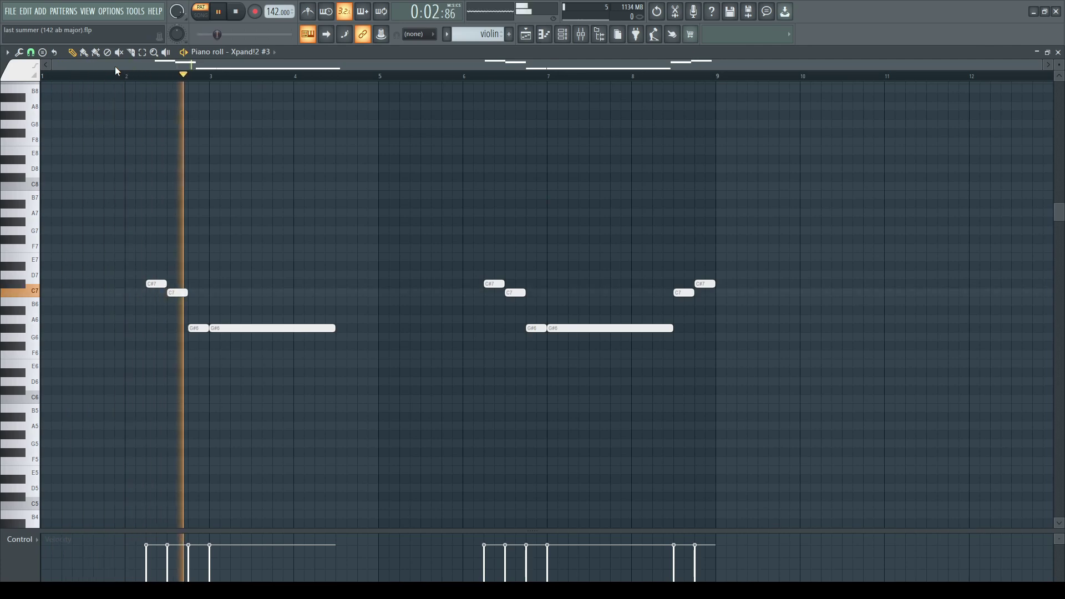
{"action": "left_click", "coordinate": [481, 78]}
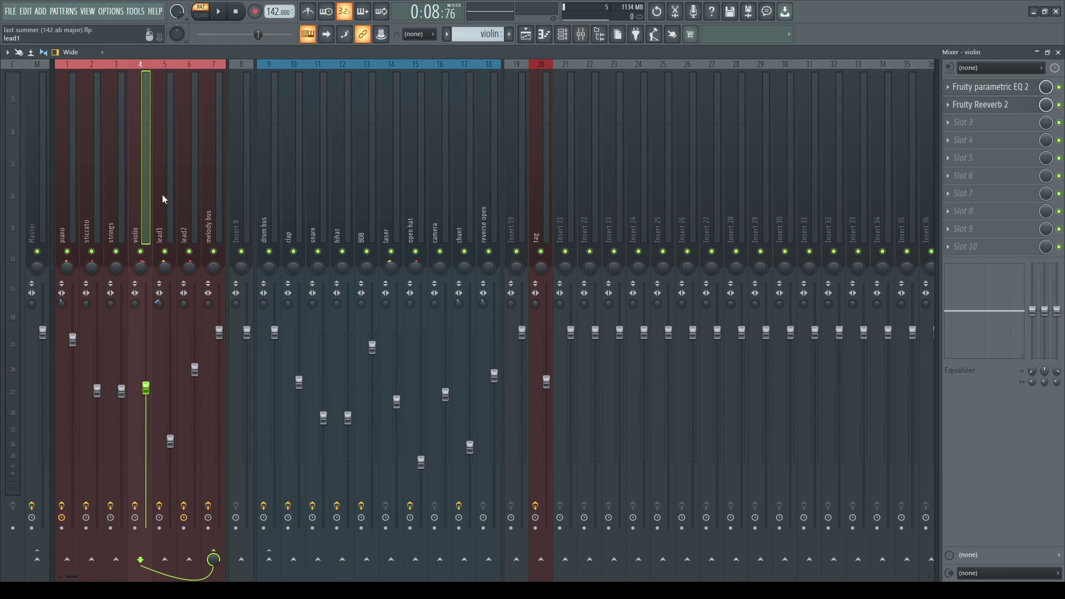
- Inspect the Fruity parametric EQ 2 and Fruity Reeverb 2 effects on the violin's mixer track and close the mixer
{"action": "left_click", "coordinate": [1005, 89]}
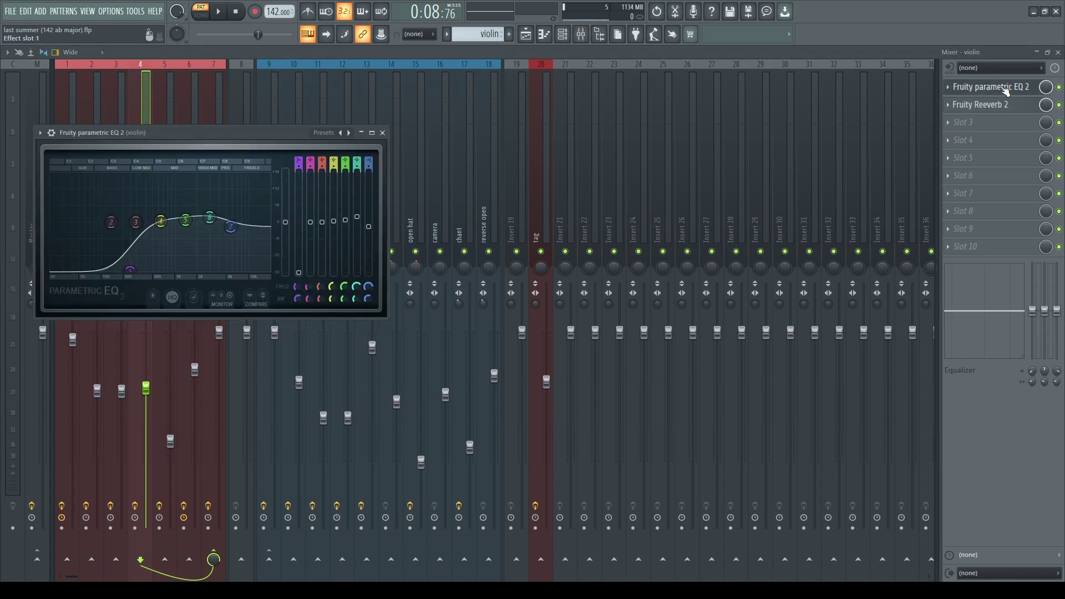
{"action": "left_click", "coordinate": [1002, 91]}
{"action": "left_click", "coordinate": [997, 105]}
{"action": "left_click", "coordinate": [999, 106]}
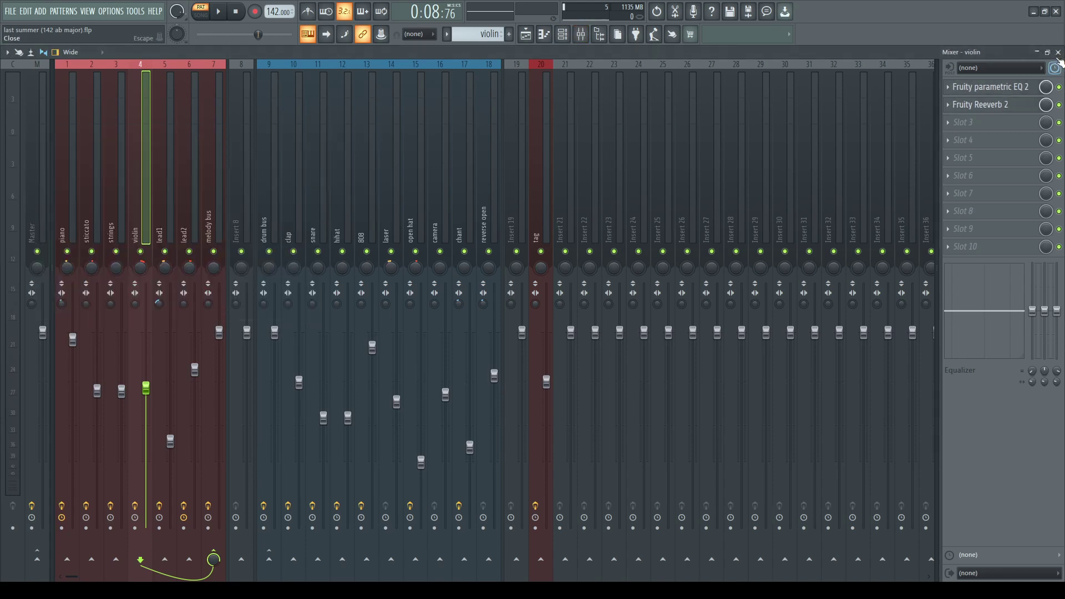
{"action": "left_click", "coordinate": [1058, 53]}
{"action": "left_click", "coordinate": [946, 143]}
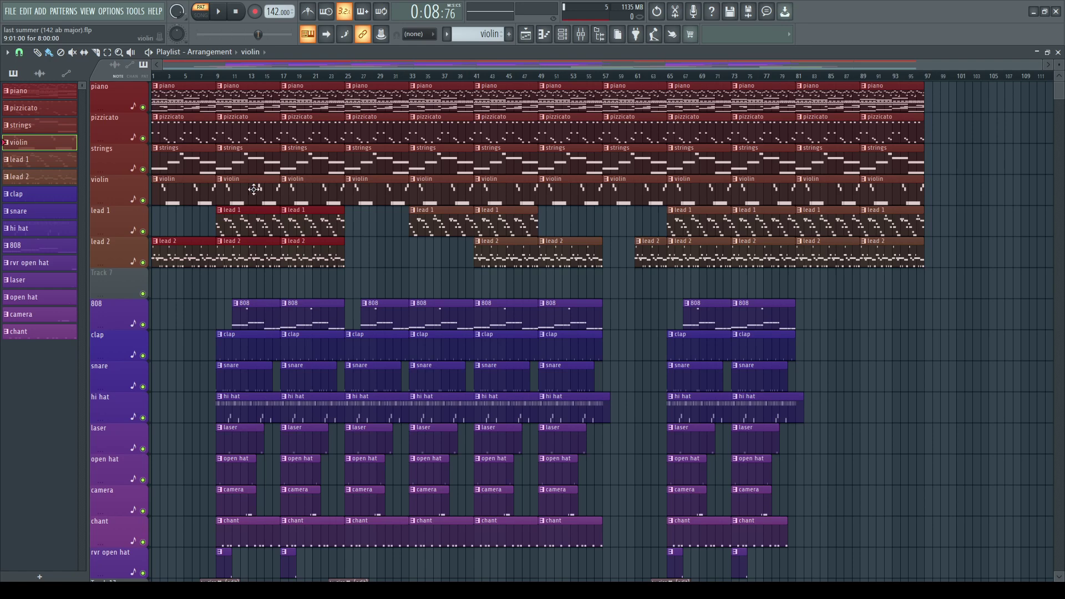
- Open the lead 1 clip's notes with the playhead at the start, and check the Purity instrument behind it
{"action": "double_click", "coordinate": [269, 224]}
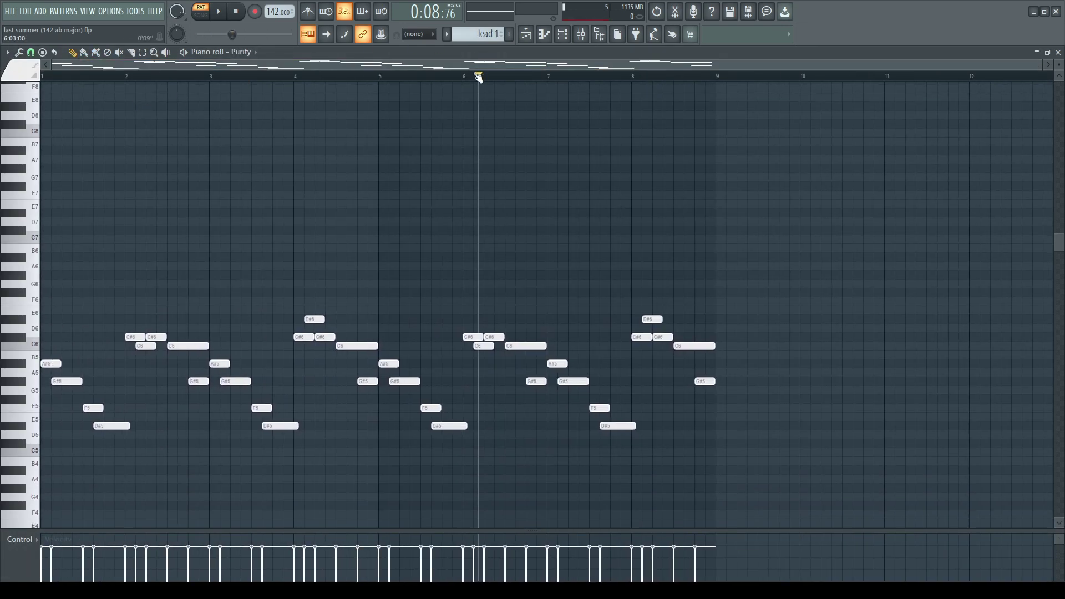
{"action": "left_click_drag", "start_coordinate": [478, 78], "coordinate": [42, 76]}
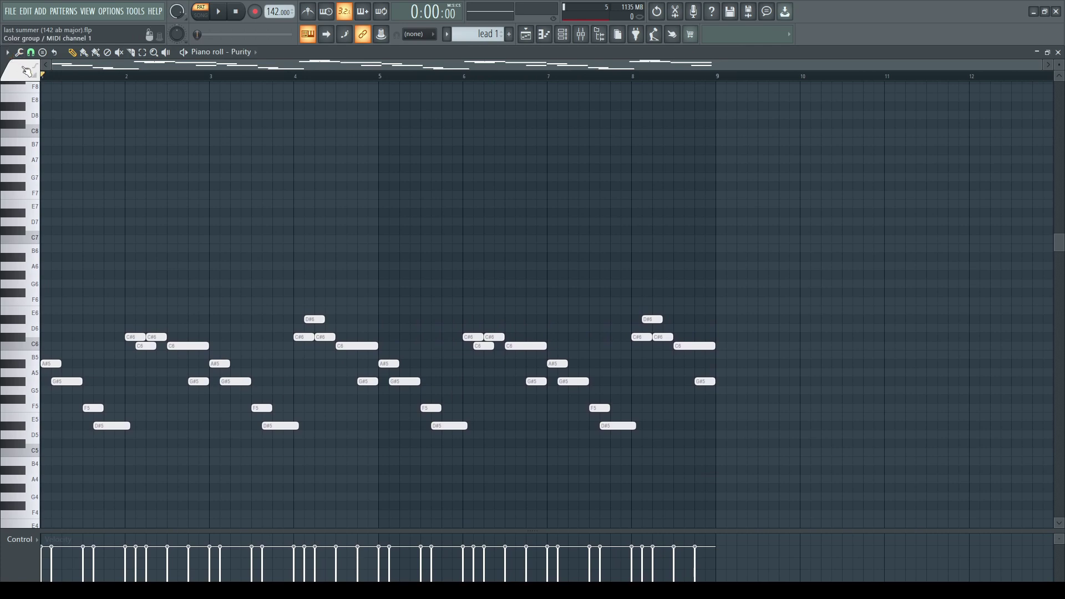
{"action": "key", "text": "F6"}
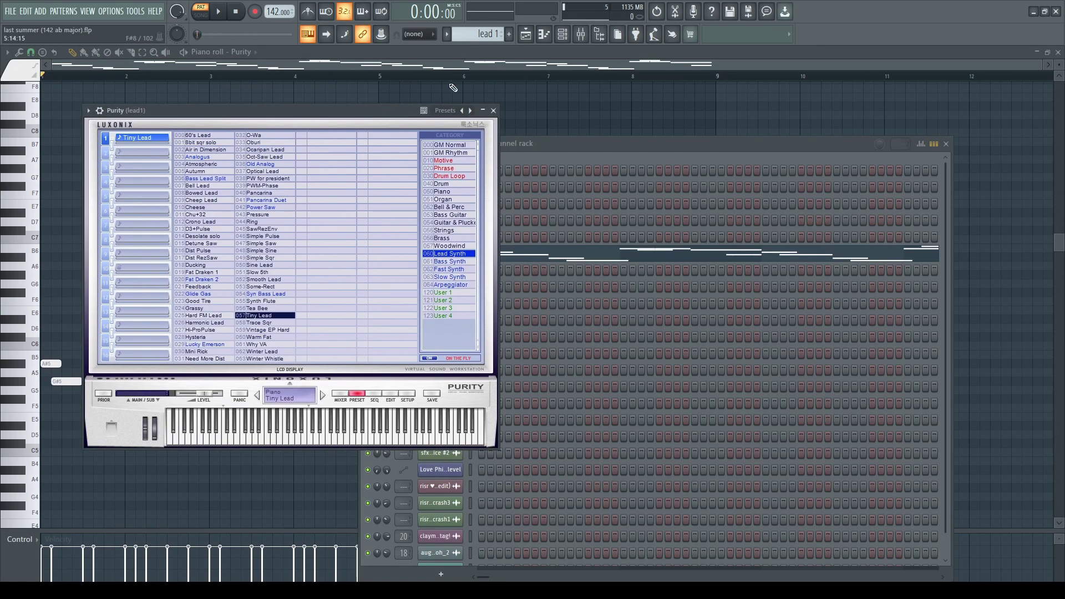
{"action": "left_click", "coordinate": [493, 111]}
{"action": "key", "text": "F6"}
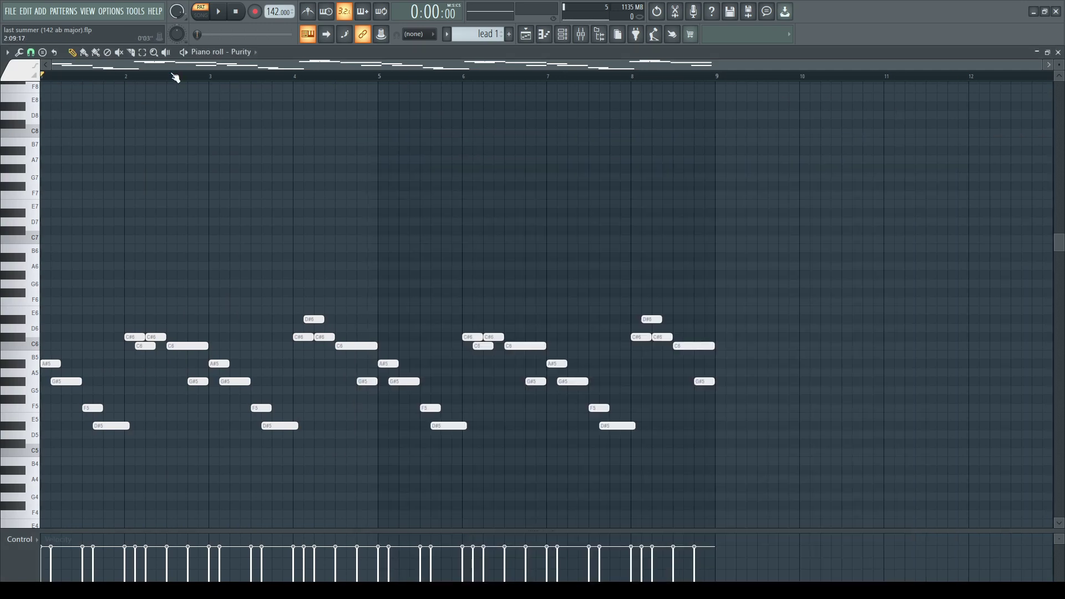
- Bring the lead 1 notes into view, start playing the pattern and pause it
{"action": "scroll", "coordinate": [276, 78], "scroll_direction": "up", "scroll_amount": 4}
{"action": "scroll", "coordinate": [135, 131], "scroll_direction": "down", "scroll_amount": 6}
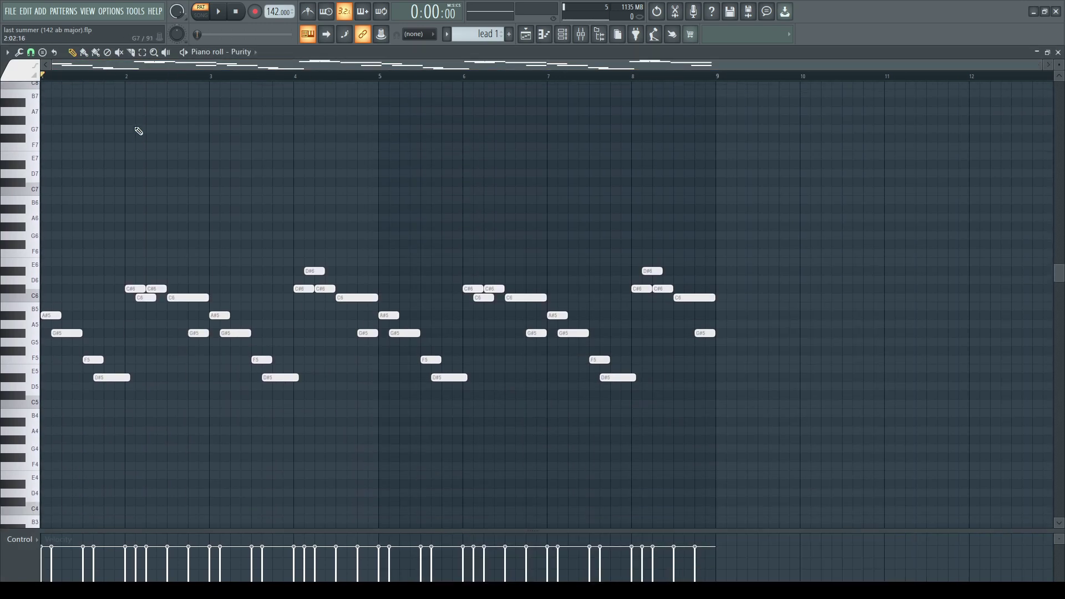
{"action": "left_click", "coordinate": [220, 11]}
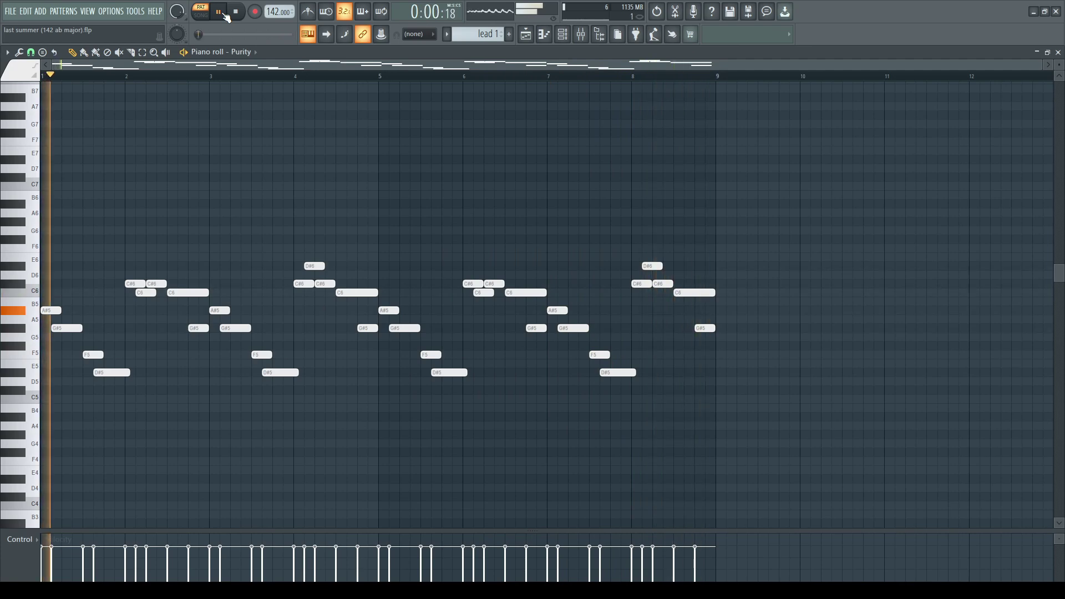
{"action": "left_click", "coordinate": [224, 14]}
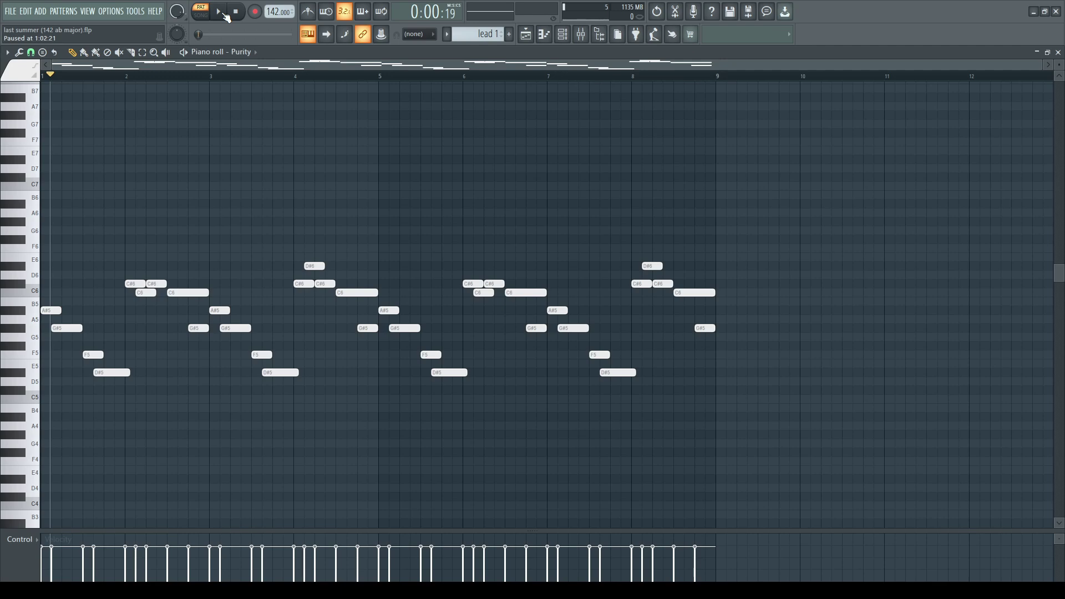
- Select the lead 1 call notes in bar 1, select the response notes in bar 2, deselect them and close the piano roll
{"action": "left_click_drag", "start_coordinate": [136, 380], "coordinate": [59, 307]}
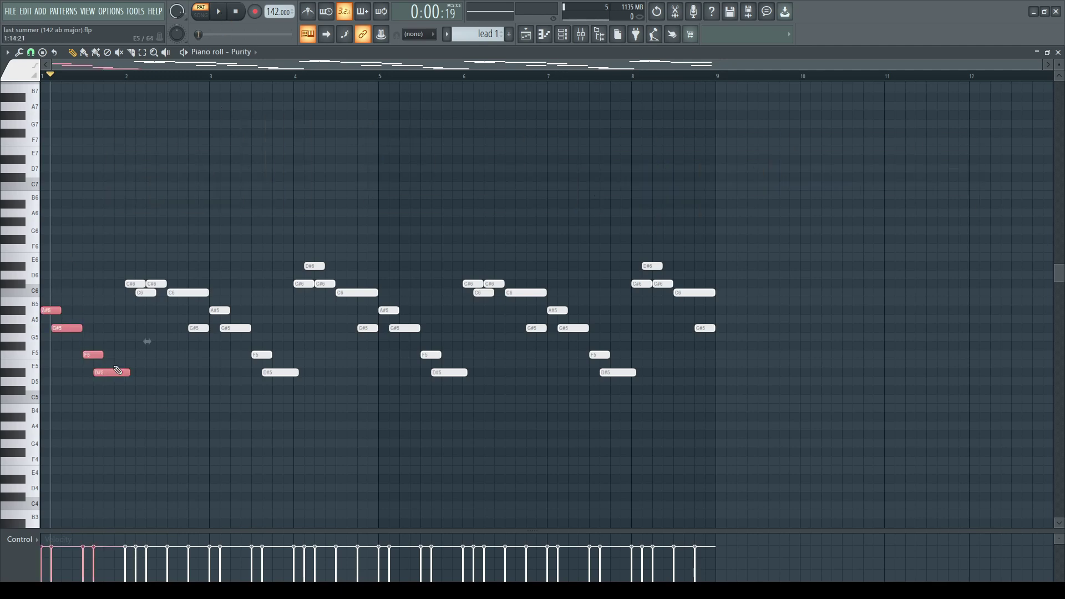
{"action": "left_click_drag", "start_coordinate": [136, 247], "coordinate": [214, 364]}
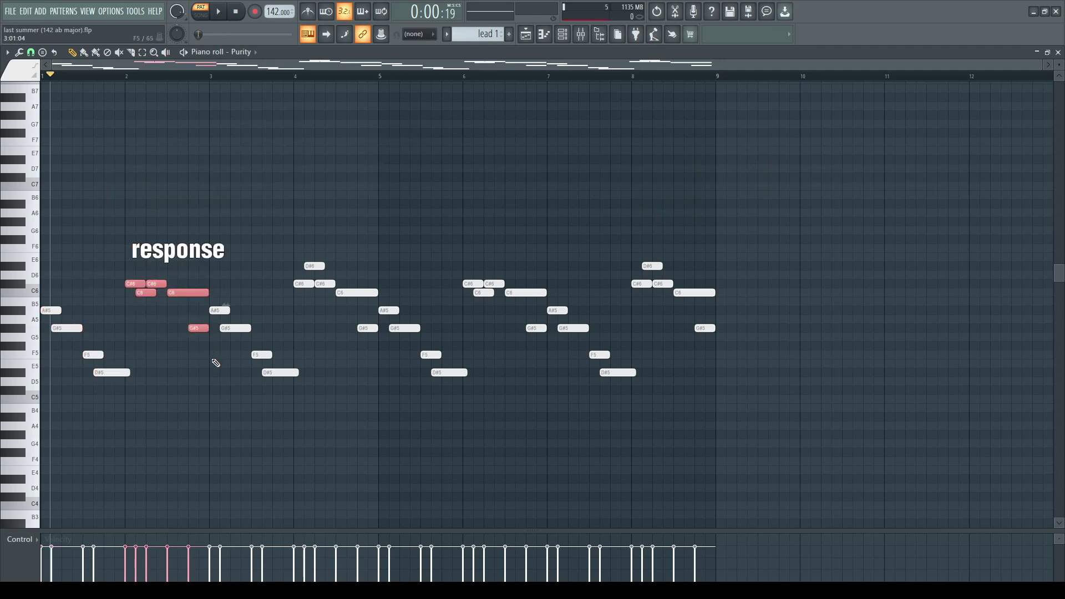
{"action": "left_click", "coordinate": [420, 364]}
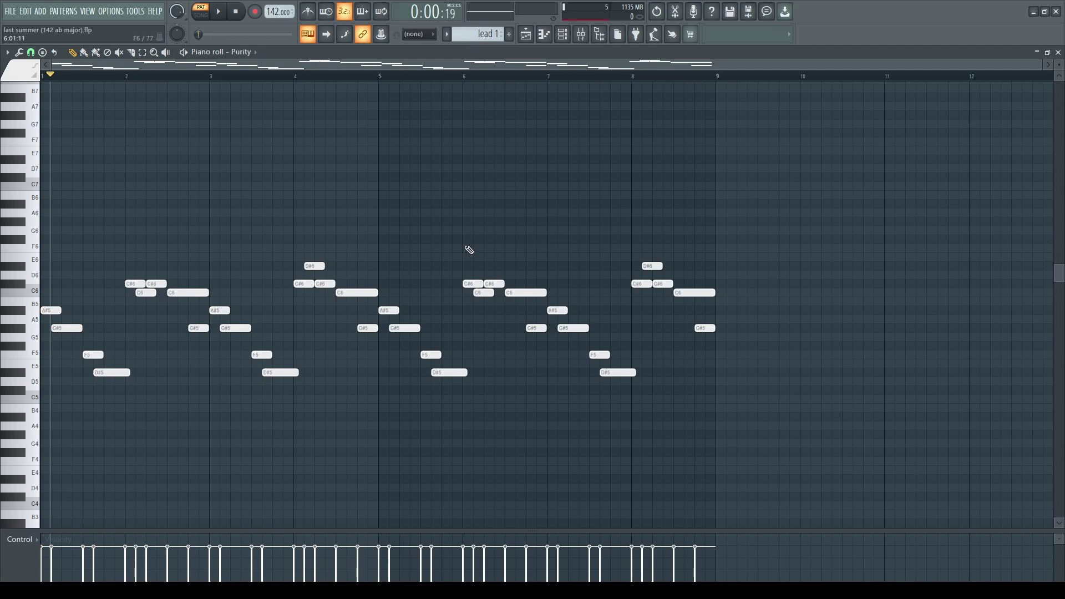
{"action": "left_click", "coordinate": [1058, 52]}
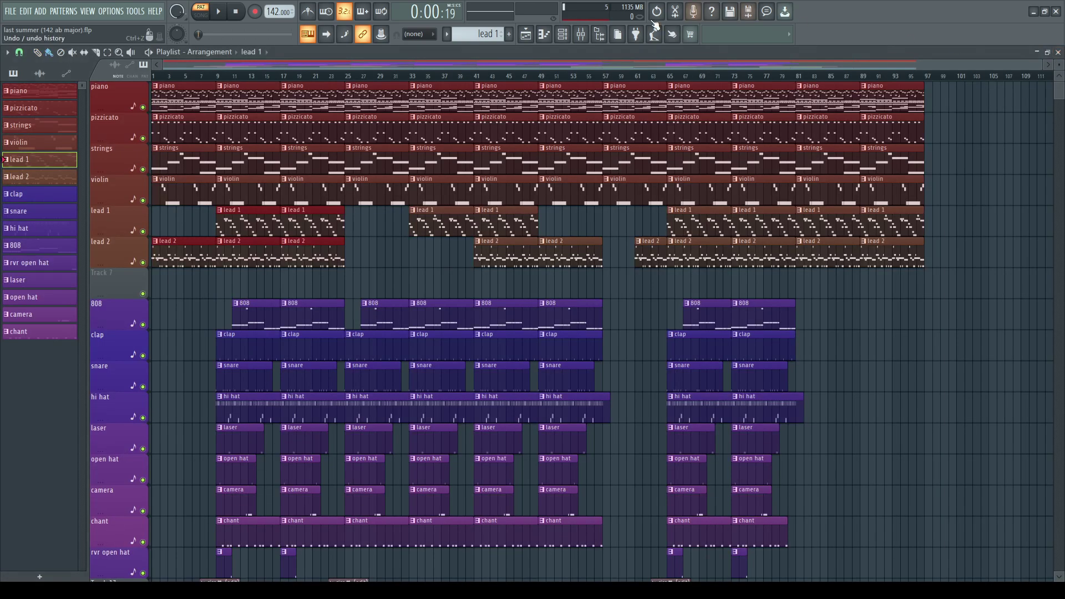
- Inspect the Fruity delay 3, Fruity Reeverb 2 and Fruity parametric EQ 2 effects on the lead1 mixer track and close the mixer
{"action": "left_click", "coordinate": [581, 34]}
{"action": "left_click", "coordinate": [582, 35]}
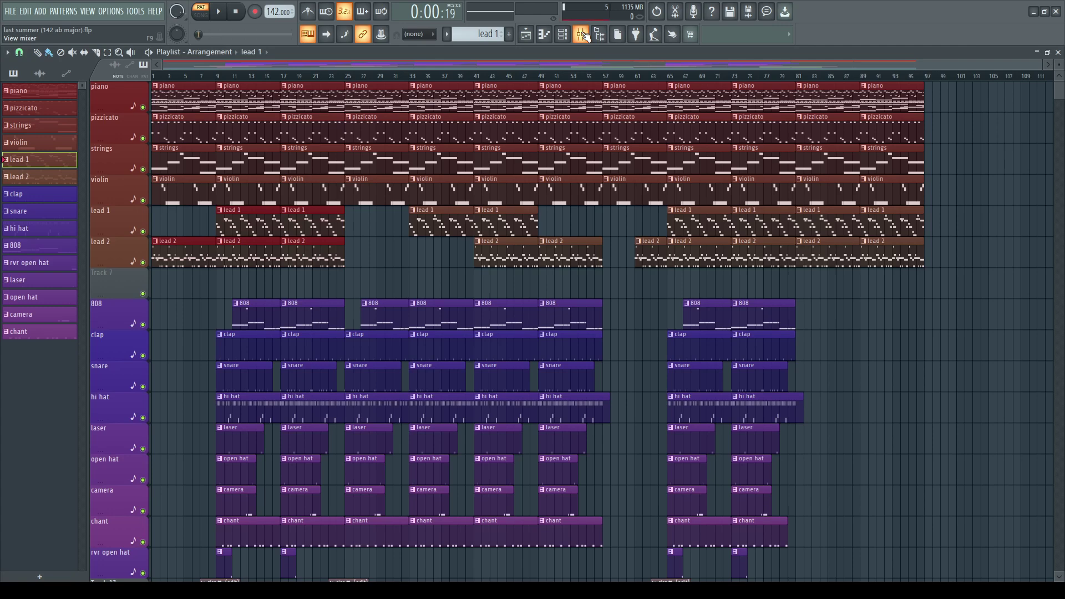
{"action": "left_click", "coordinate": [583, 35]}
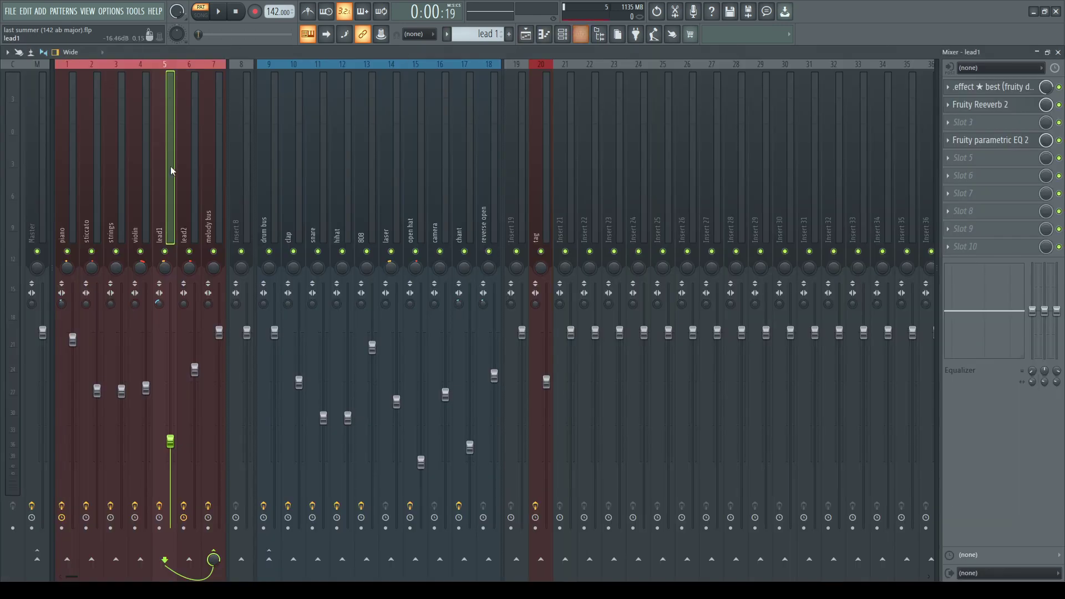
{"action": "left_click", "coordinate": [989, 90]}
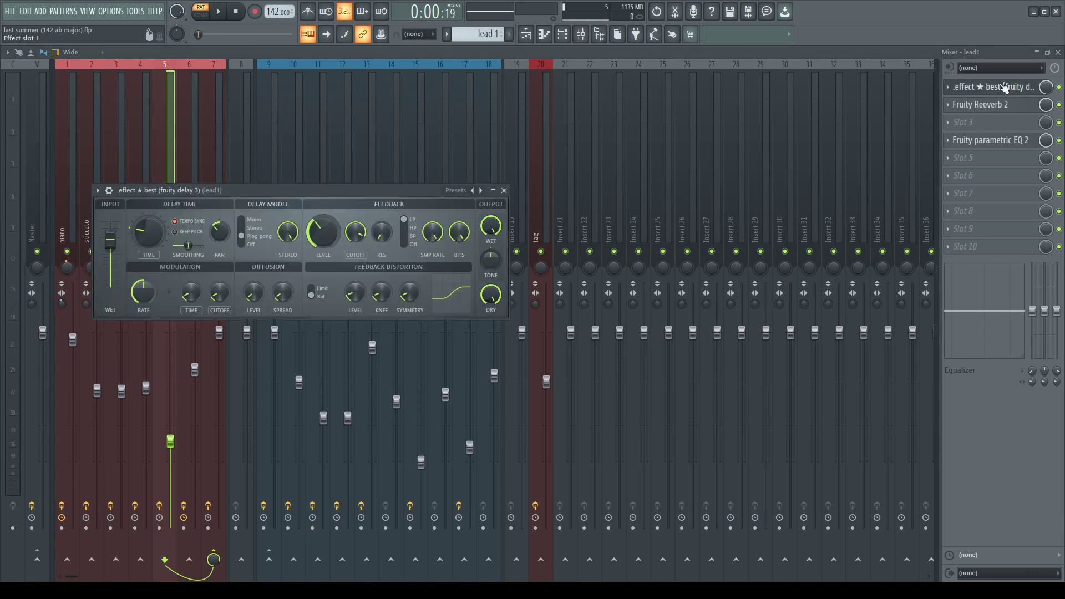
{"action": "left_click", "coordinate": [990, 90]}
{"action": "left_click", "coordinate": [990, 107]}
{"action": "left_click", "coordinate": [990, 107]}
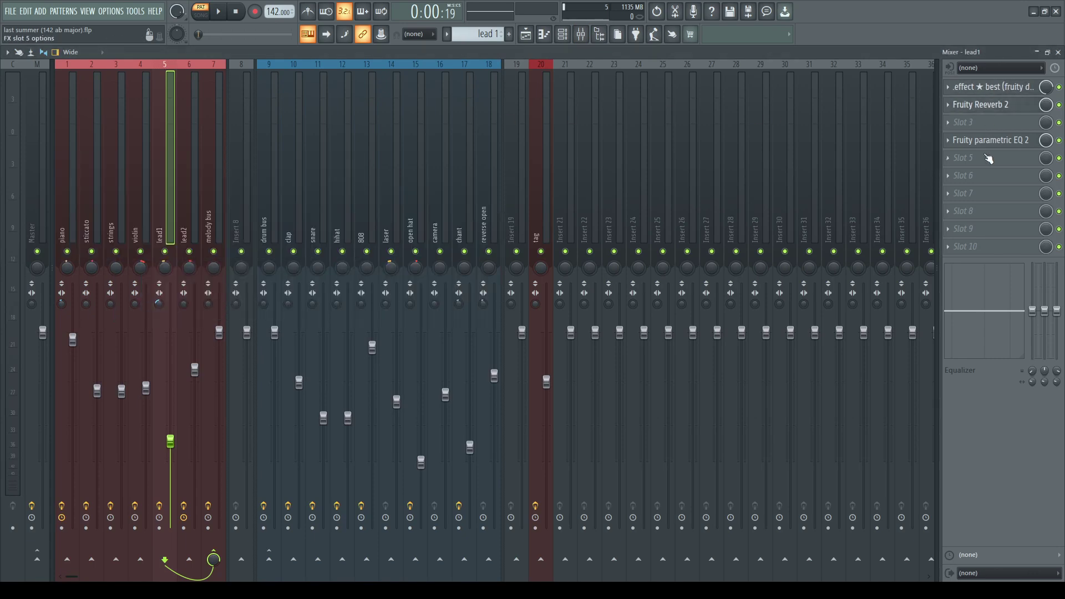
{"action": "left_click", "coordinate": [996, 141]}
{"action": "left_click", "coordinate": [997, 143]}
{"action": "left_click", "coordinate": [1058, 52]}
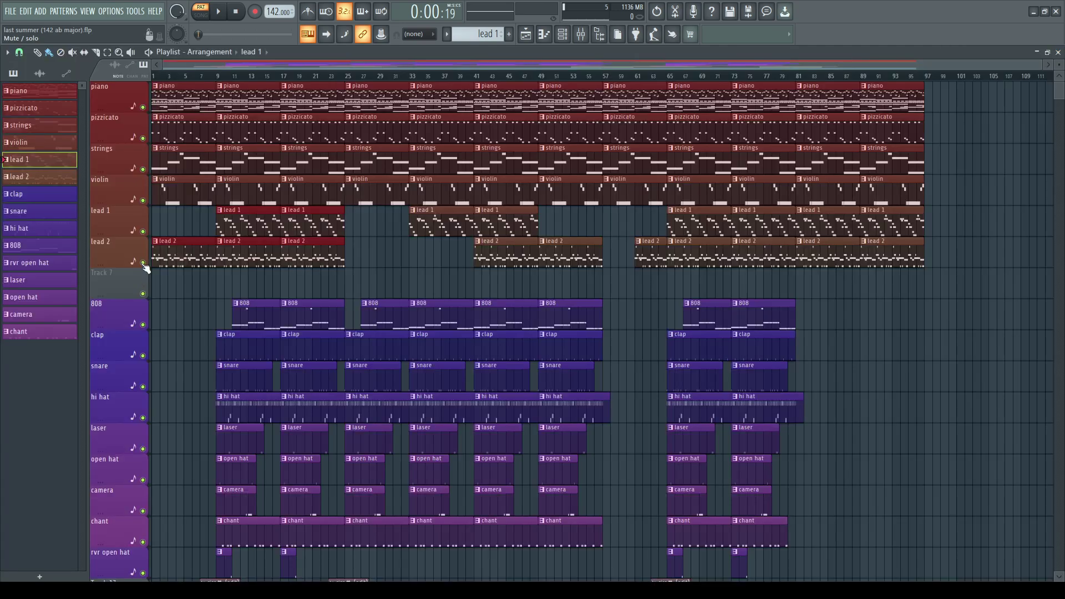
- Open the lead 2 clip's notes, and check the Serum instrument and its preset list before closing the plugin
{"action": "left_click", "coordinate": [228, 242]}
{"action": "double_click", "coordinate": [228, 242]}
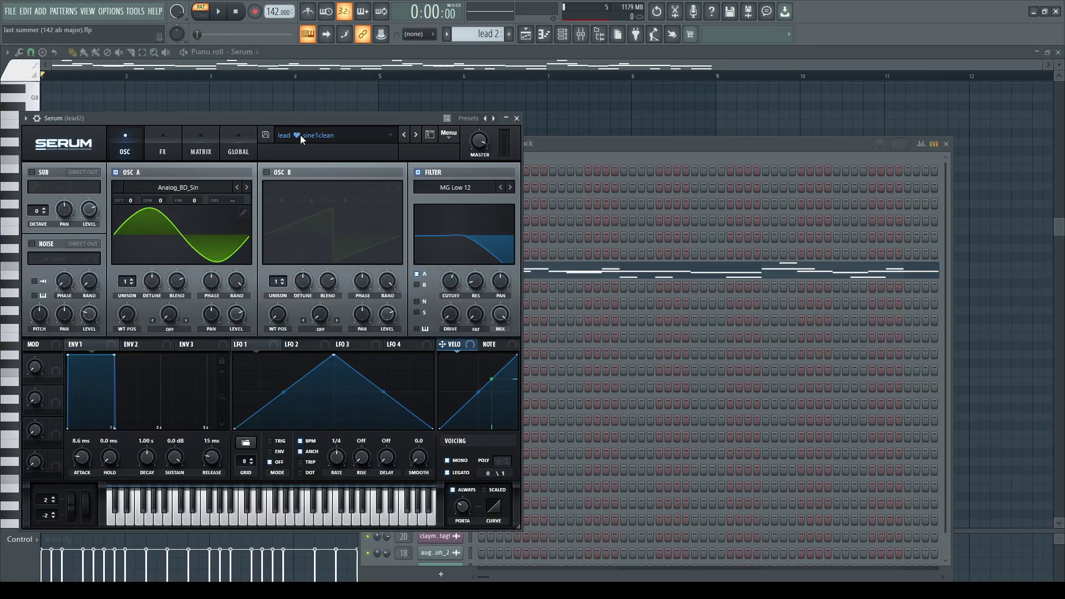
{"action": "left_click", "coordinate": [302, 136]}
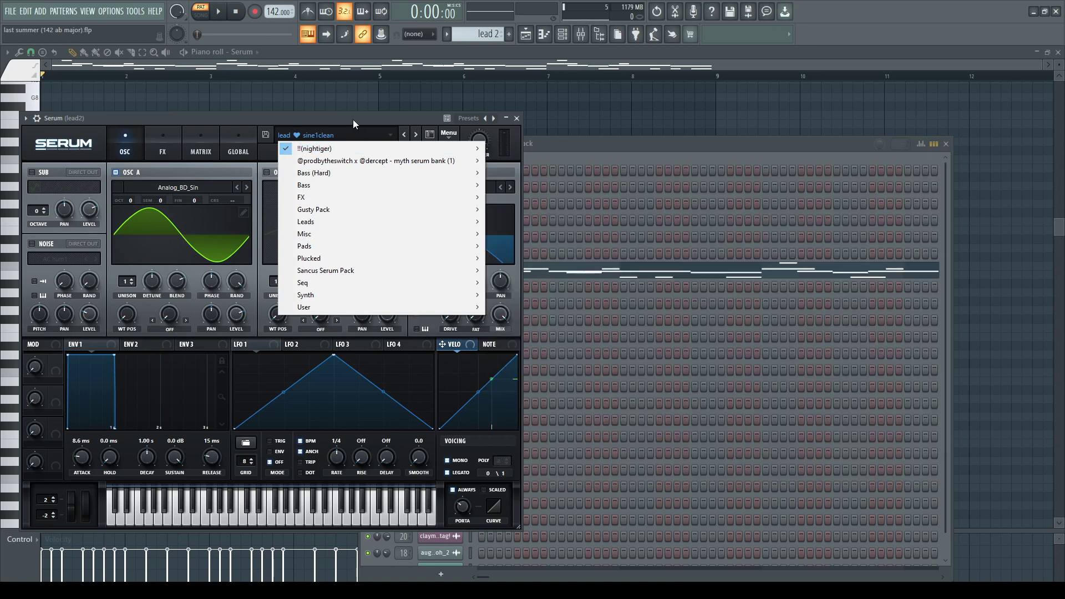
{"action": "left_click", "coordinate": [353, 119]}
{"action": "left_click", "coordinate": [516, 118]}
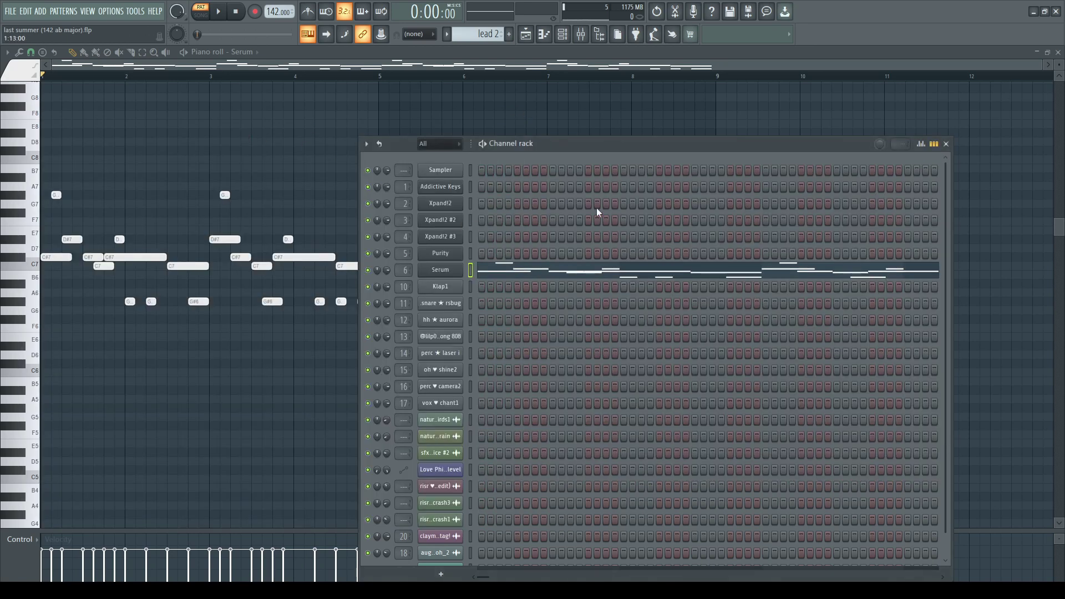
{"action": "left_click", "coordinate": [444, 270]}
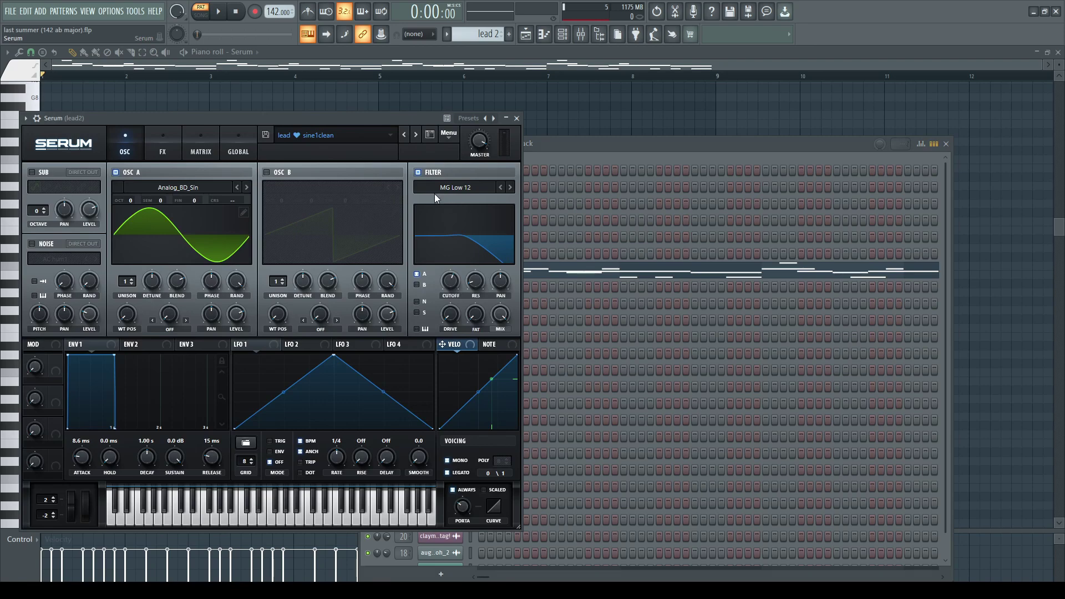
{"action": "left_click", "coordinate": [516, 118]}
- Play and stop the lead 2 pattern, and select its notes in bars 1–2, bars 3–4 and the opening of bar 1
{"action": "key", "text": "space"}
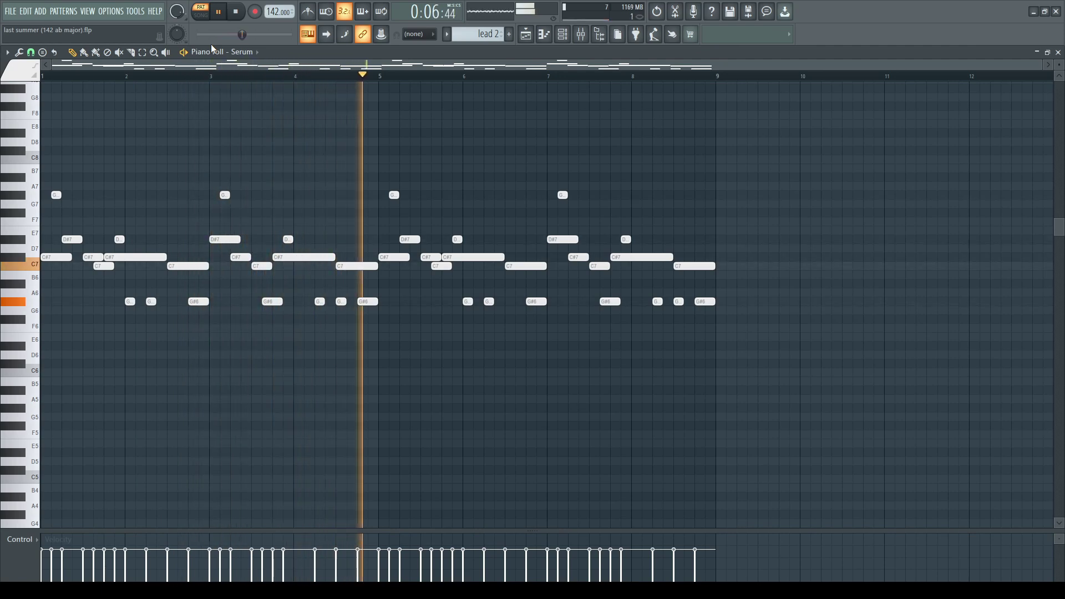
{"action": "key", "text": "space"}
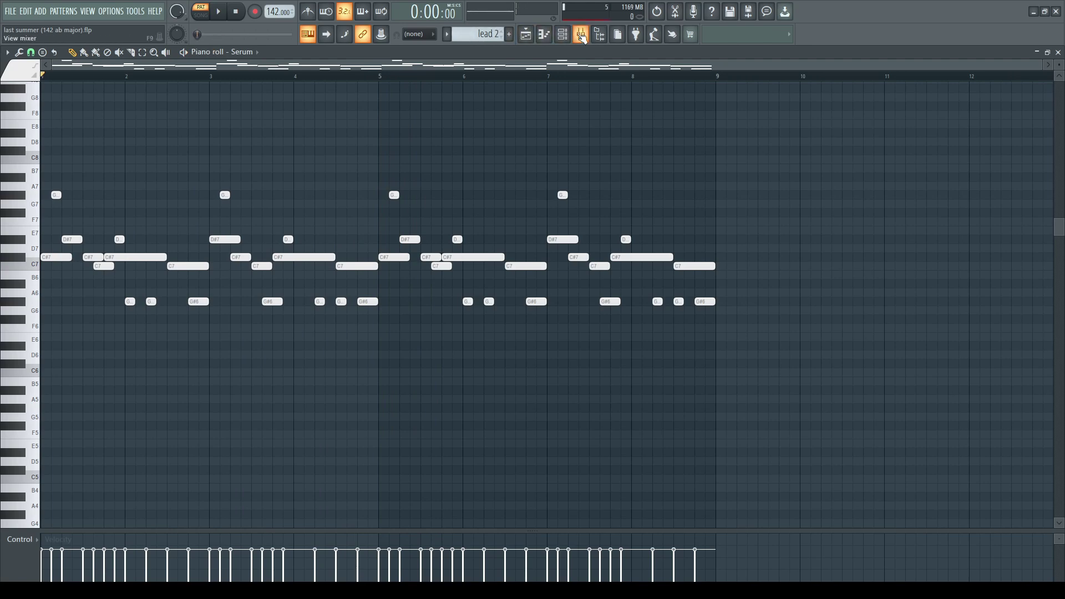
{"action": "left_click_drag", "start_coordinate": [233, 318], "coordinate": [43, 186]}
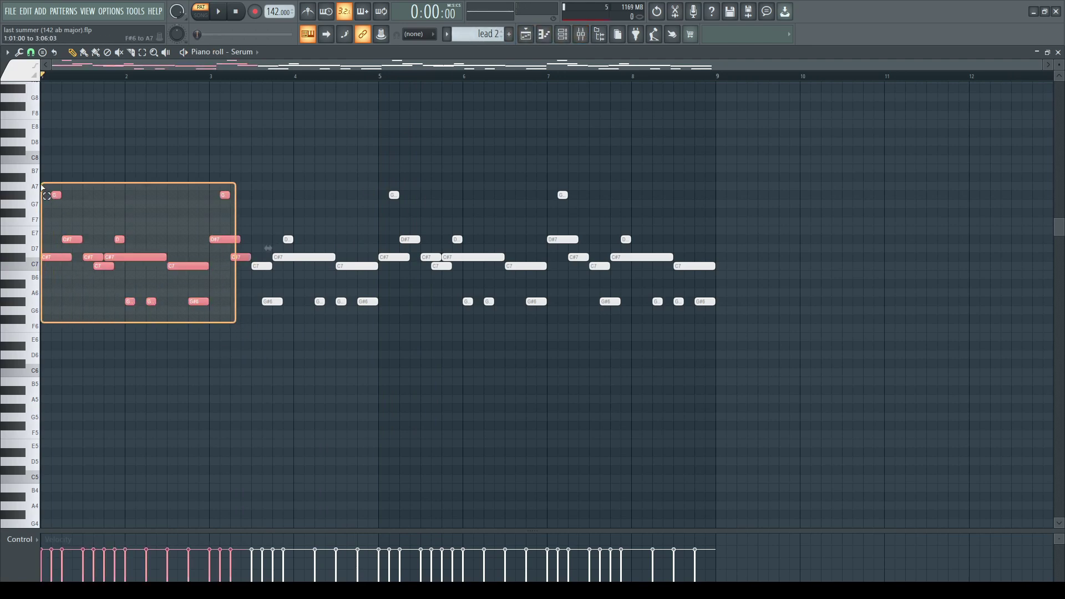
{"action": "left_click", "coordinate": [133, 354]}
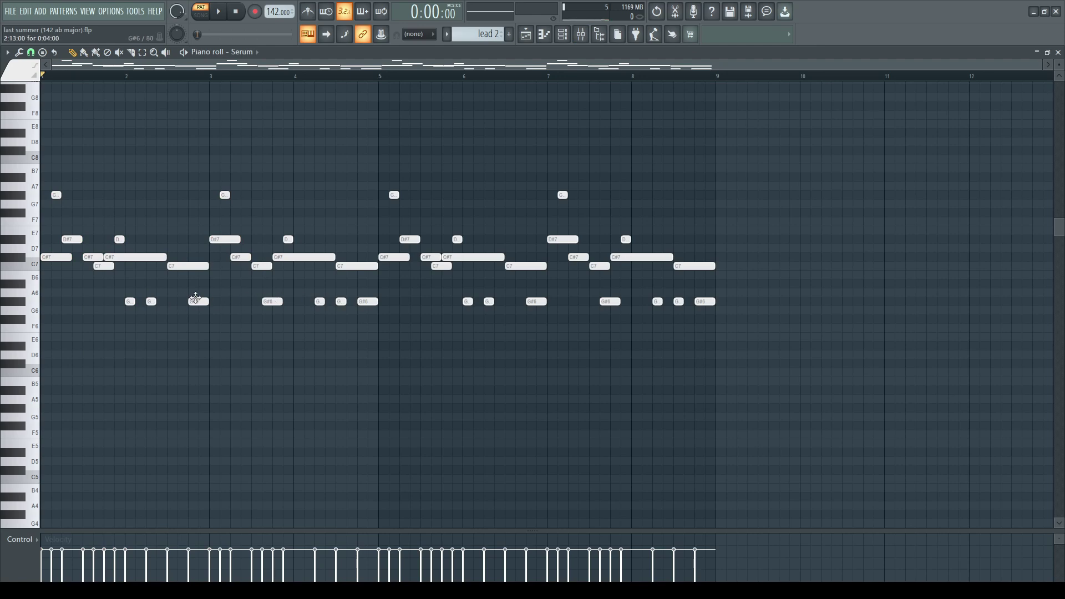
{"action": "left_click_drag", "start_coordinate": [197, 314], "coordinate": [41, 147]}
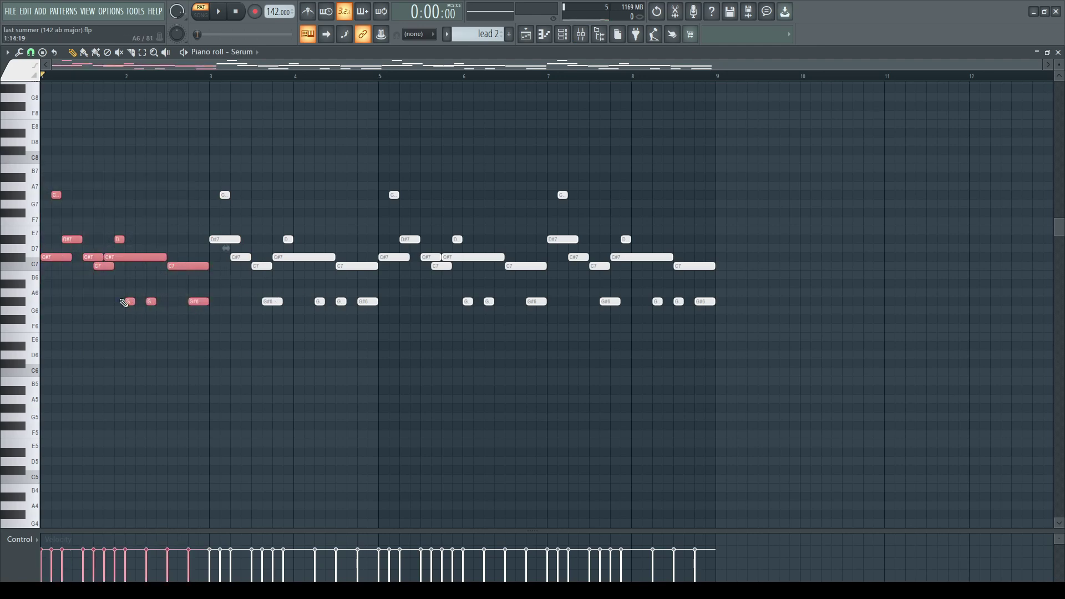
{"action": "left_click_drag", "start_coordinate": [378, 340], "coordinate": [209, 155]}
{"action": "left_click_drag", "start_coordinate": [64, 289], "coordinate": [59, 210]}
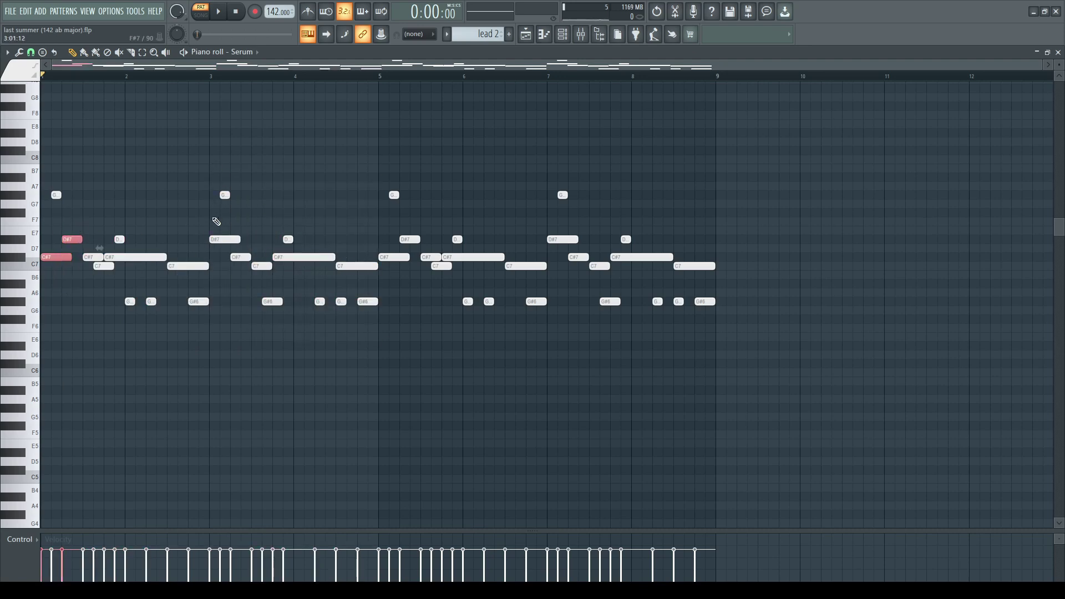
- Inspect the Fruity delay 2, Fruity Reeverb 2, Fruity parametric EQ 2 and OTT effects on the lead2 mixer track and return to the playlist
{"action": "key", "text": "F9"}
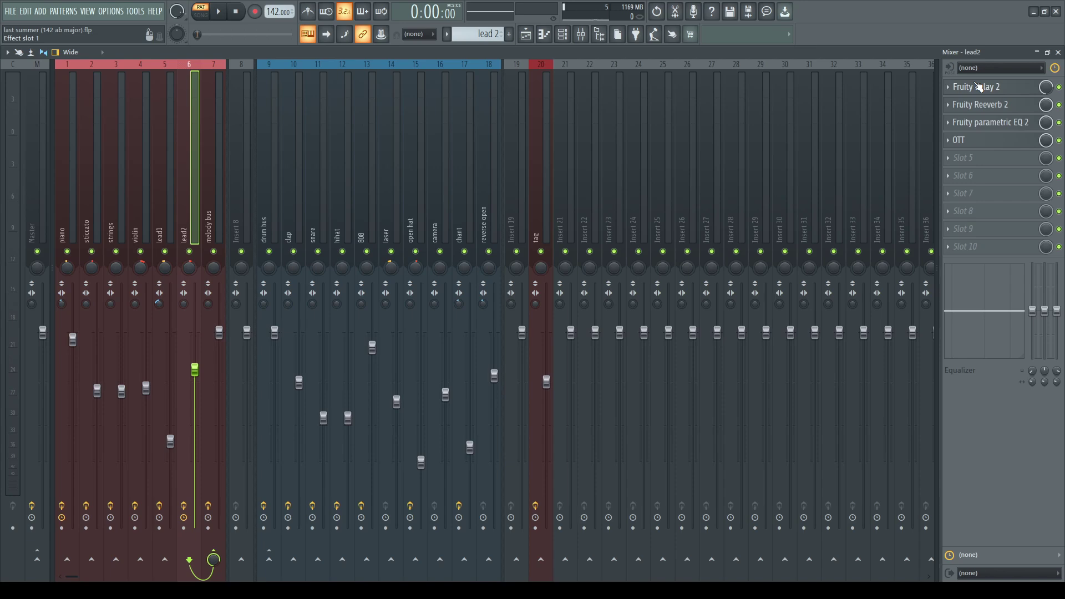
{"action": "left_click", "coordinate": [980, 87]}
{"action": "left_click", "coordinate": [981, 87]}
{"action": "left_click", "coordinate": [1006, 105]}
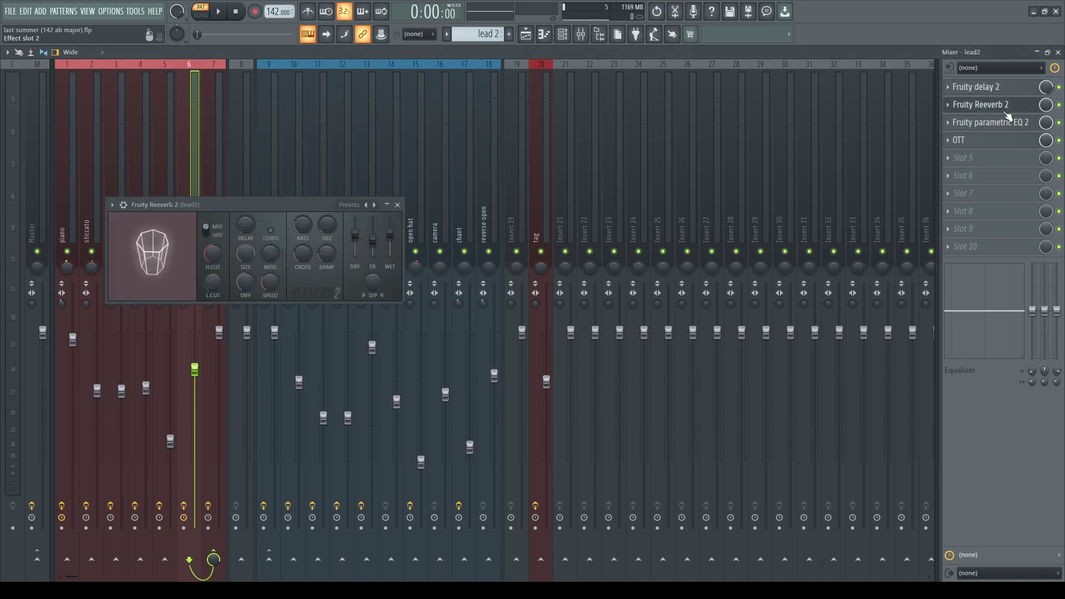
{"action": "left_click", "coordinate": [1007, 106]}
{"action": "left_click", "coordinate": [1007, 123]}
{"action": "left_click", "coordinate": [1007, 123]}
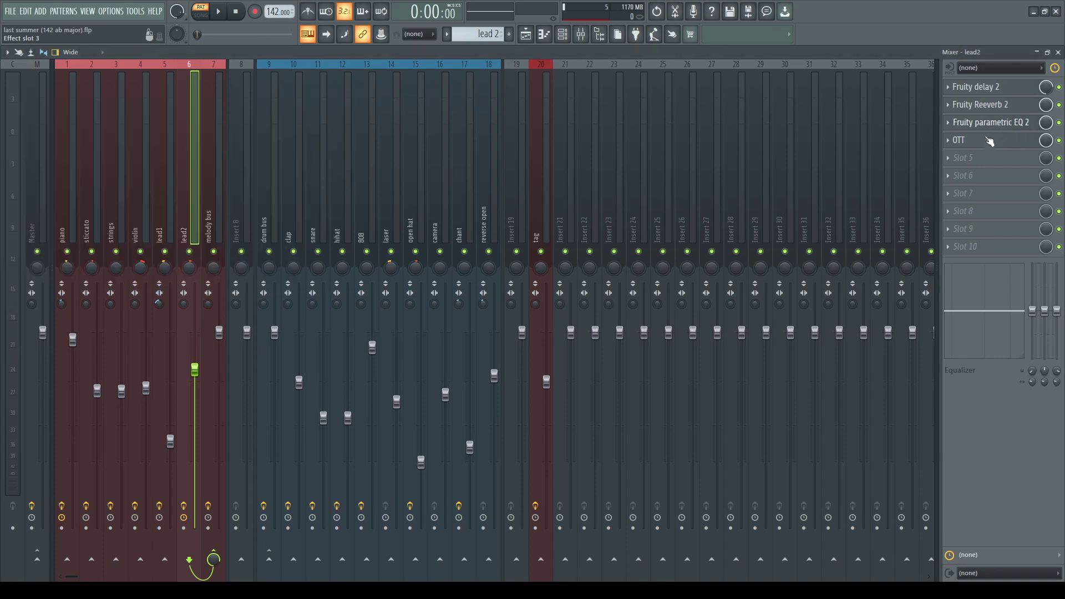
{"action": "left_click", "coordinate": [982, 146]}
{"action": "left_click", "coordinate": [173, 118]}
{"action": "key", "text": "F5"}
- Place the song playhead at bar 17, and inspect the Fruity soft clipper on the melody bus mixer track
{"action": "left_click", "coordinate": [282, 76]}
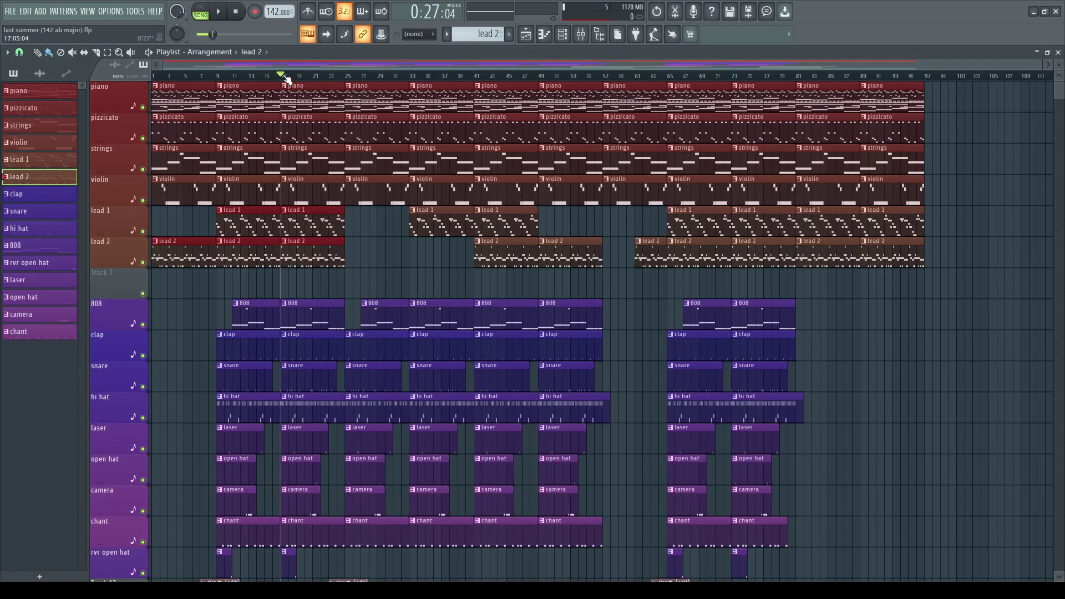
{"action": "left_click", "coordinate": [581, 34]}
{"action": "left_click", "coordinate": [220, 196]}
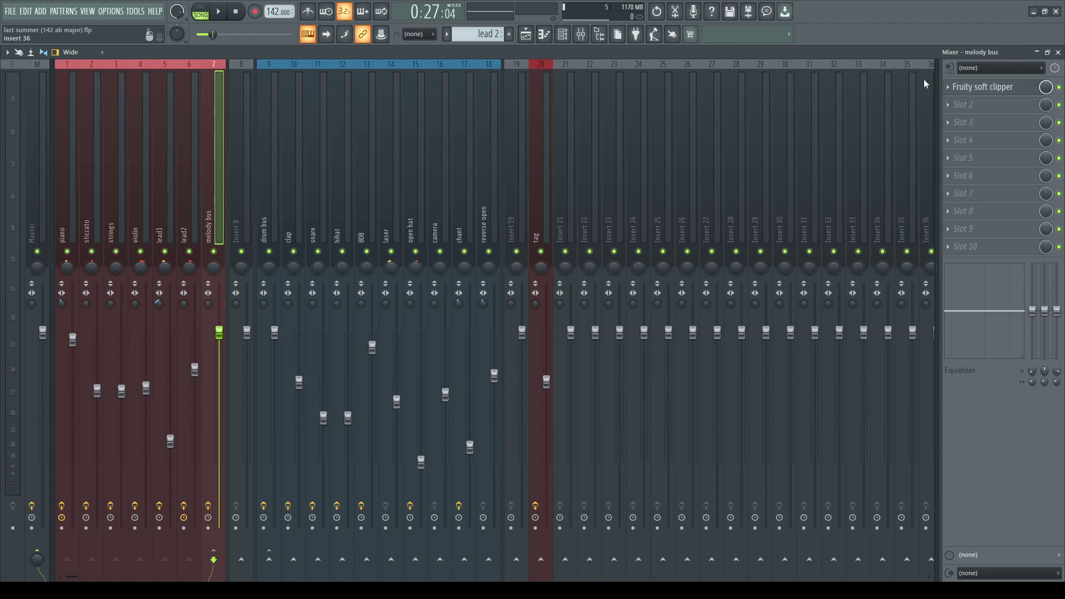
{"action": "left_click", "coordinate": [992, 89]}
{"action": "left_click", "coordinate": [993, 90]}
{"action": "key", "text": "F5"}
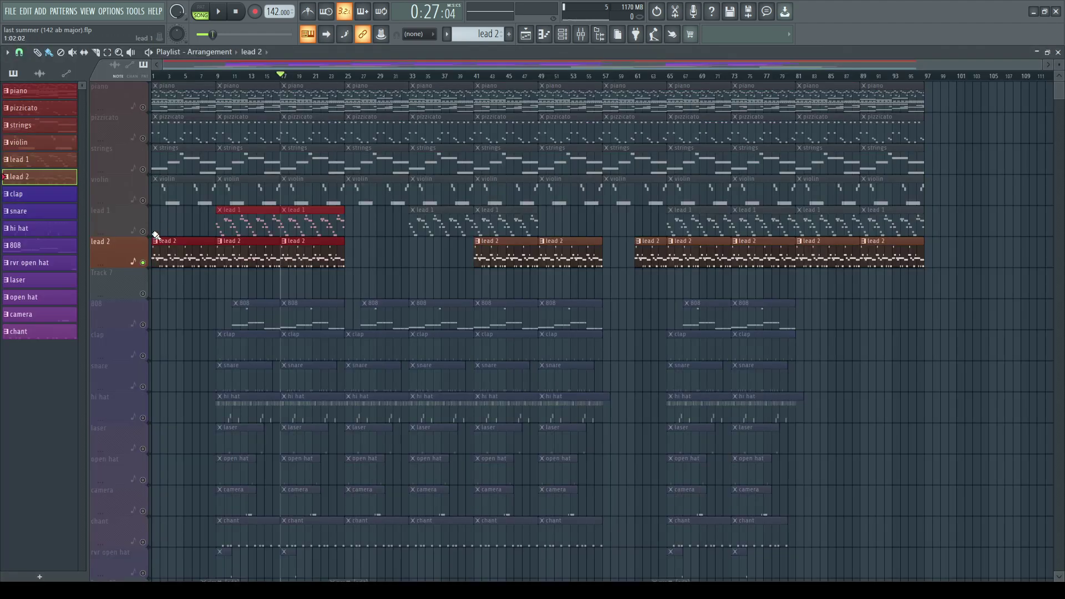
- Unmute the lead 1, violin, strings, pizzicato and piano tracks alongside lead 2, and play the full melody from bar 17
{"action": "left_click", "coordinate": [142, 231]}
{"action": "left_click", "coordinate": [144, 201]}
{"action": "left_click", "coordinate": [143, 169]}
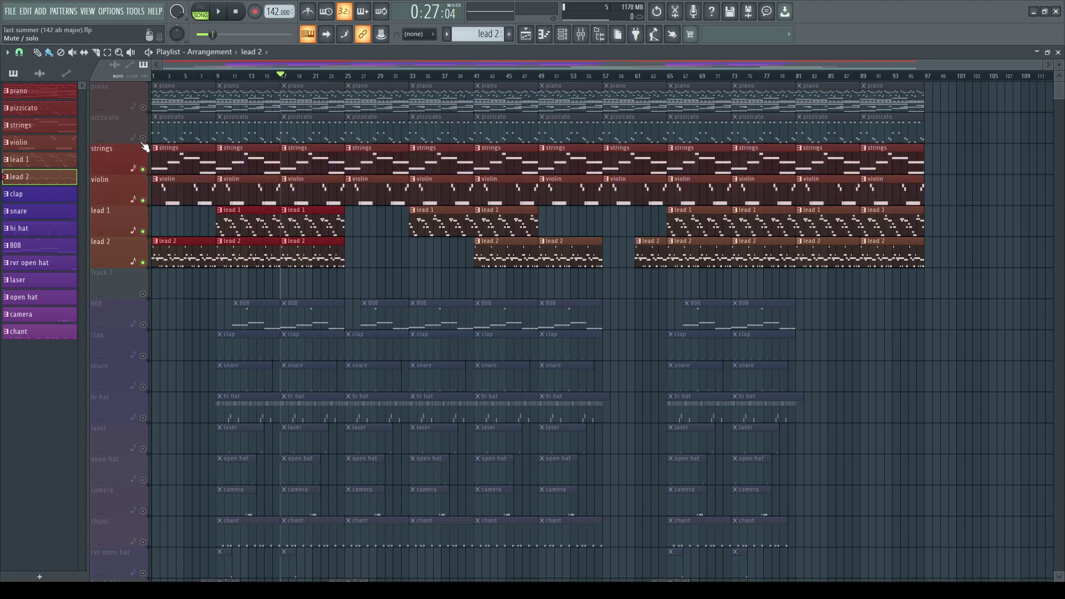
{"action": "left_click", "coordinate": [143, 138]}
{"action": "left_click", "coordinate": [143, 107]}
{"action": "key", "text": "space"}
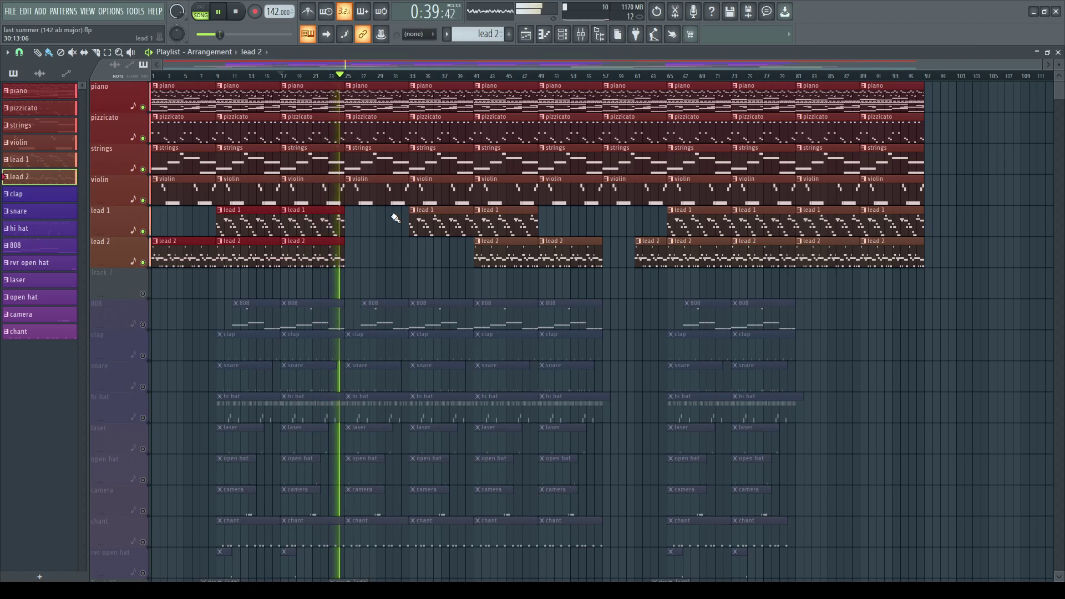
{"action": "key", "text": "space"}
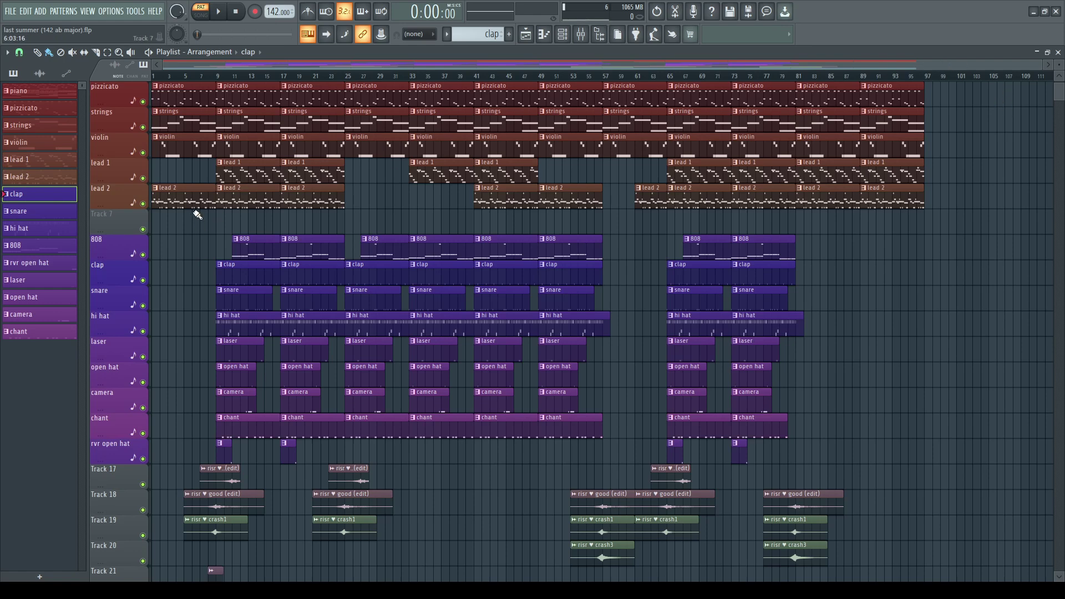
- Open the clap clip's notes from bar 1, play the pattern briefly and close the piano roll
{"action": "double_click", "coordinate": [259, 278]}
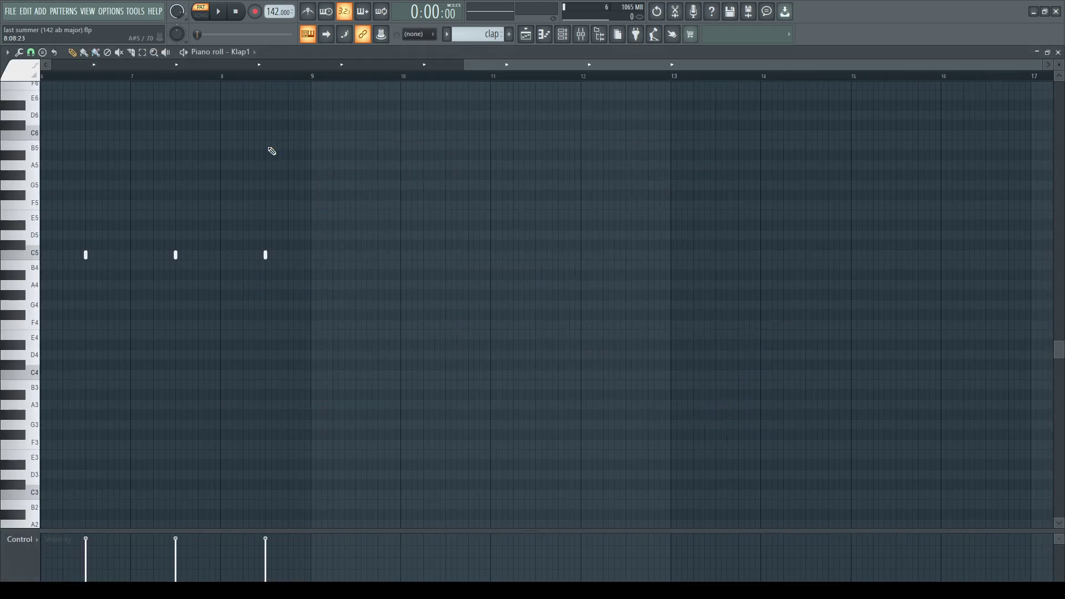
{"action": "left_click_drag", "start_coordinate": [550, 69], "coordinate": [136, 64]}
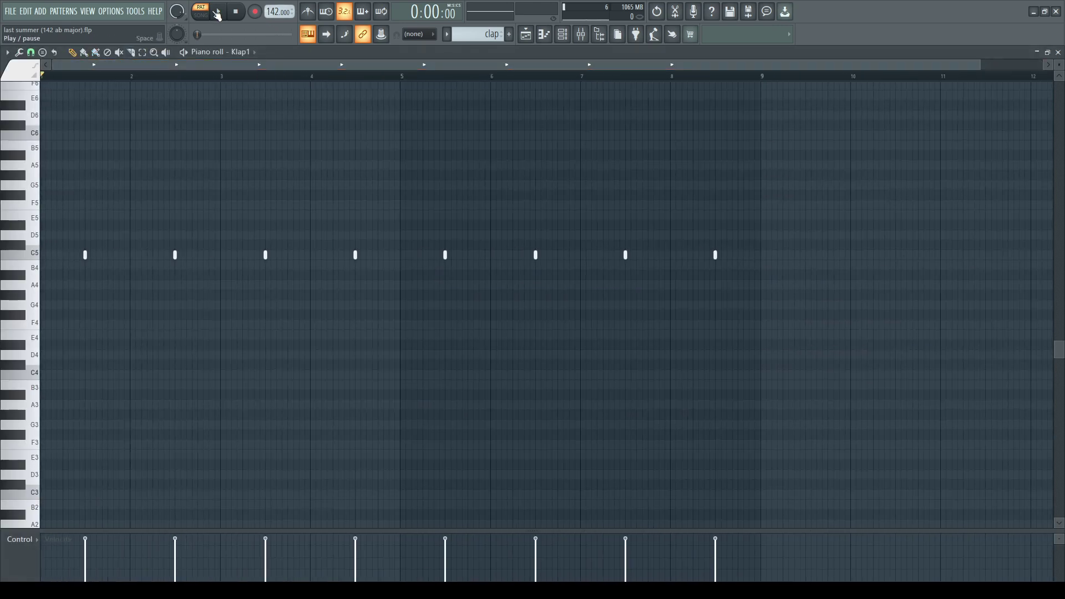
{"action": "left_click", "coordinate": [217, 12]}
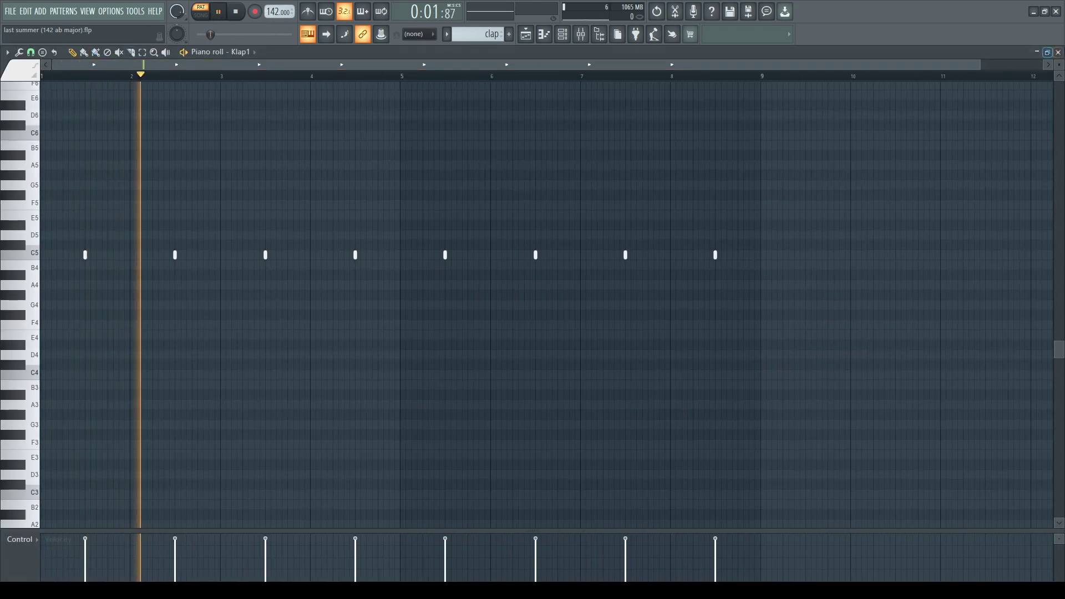
{"action": "key", "text": "space"}
{"action": "left_click", "coordinate": [1059, 52]}
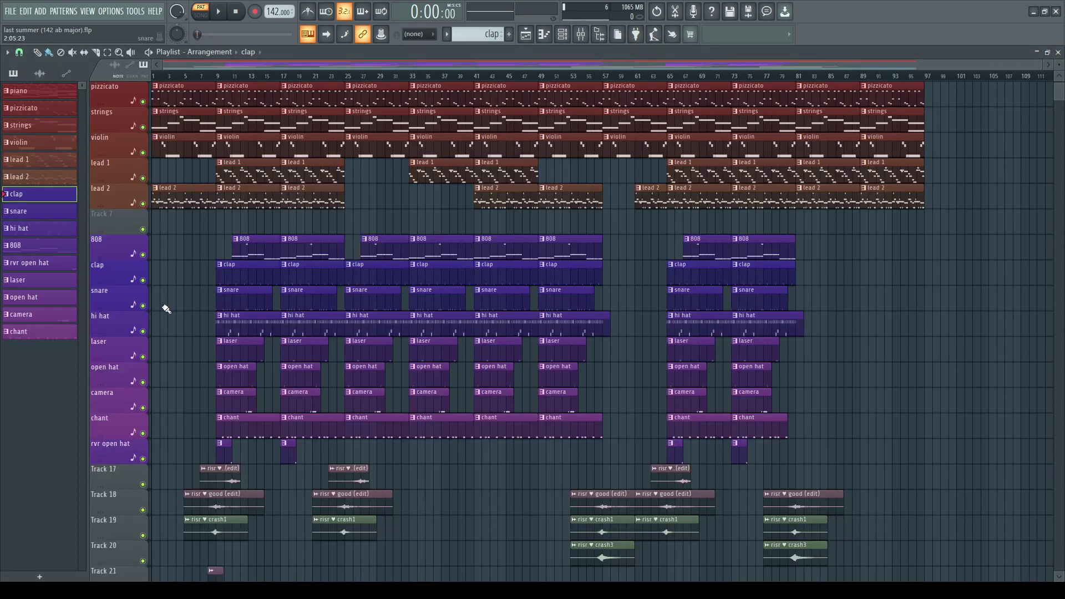
- Have only the clap and snare tracks active, play them with the snare notes open, and stop after closing the piano roll
{"action": "left_click", "coordinate": [148, 290]}
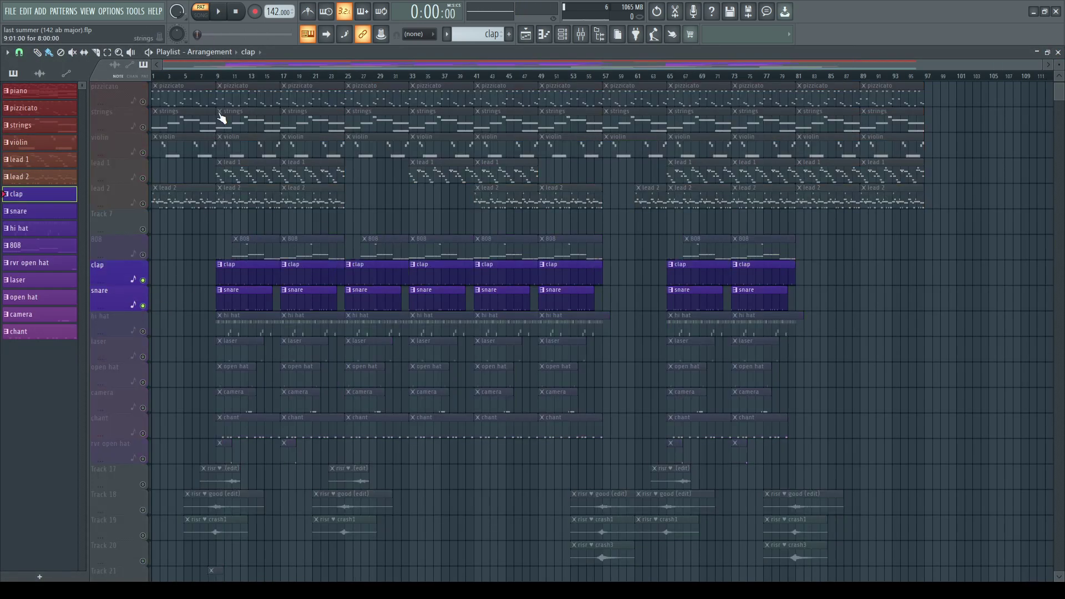
{"action": "key", "text": "F7"}
{"action": "key", "text": "space"}
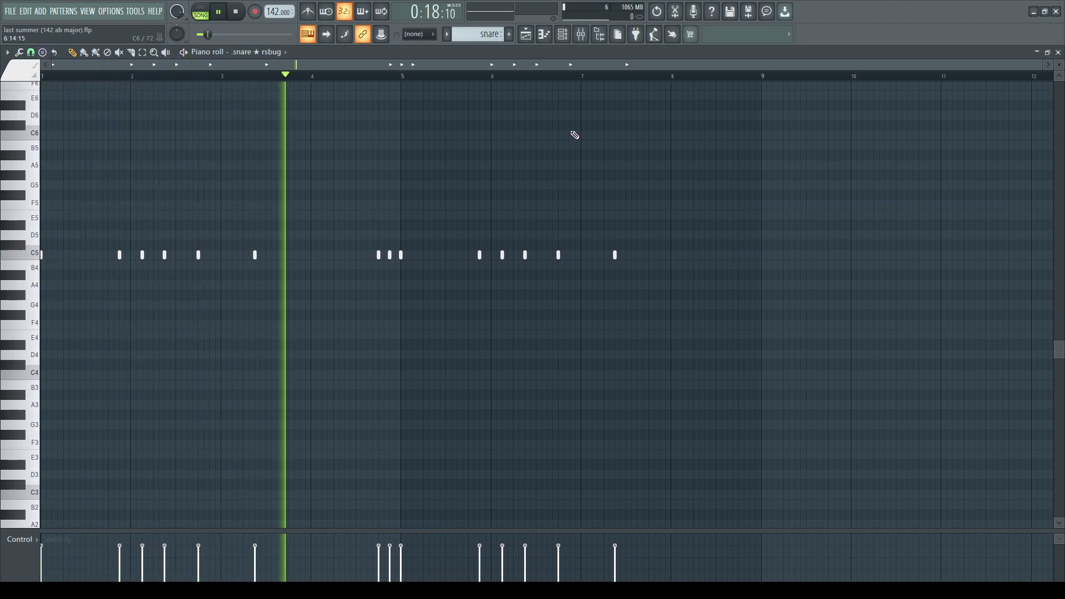
{"action": "left_click", "coordinate": [1059, 53]}
{"action": "key", "text": "space"}
- Add the hi hat track to the active clap and snare, view its notes from bar 1 and play the three together
{"action": "left_click_drag", "start_coordinate": [126, 307], "coordinate": [147, 281]}
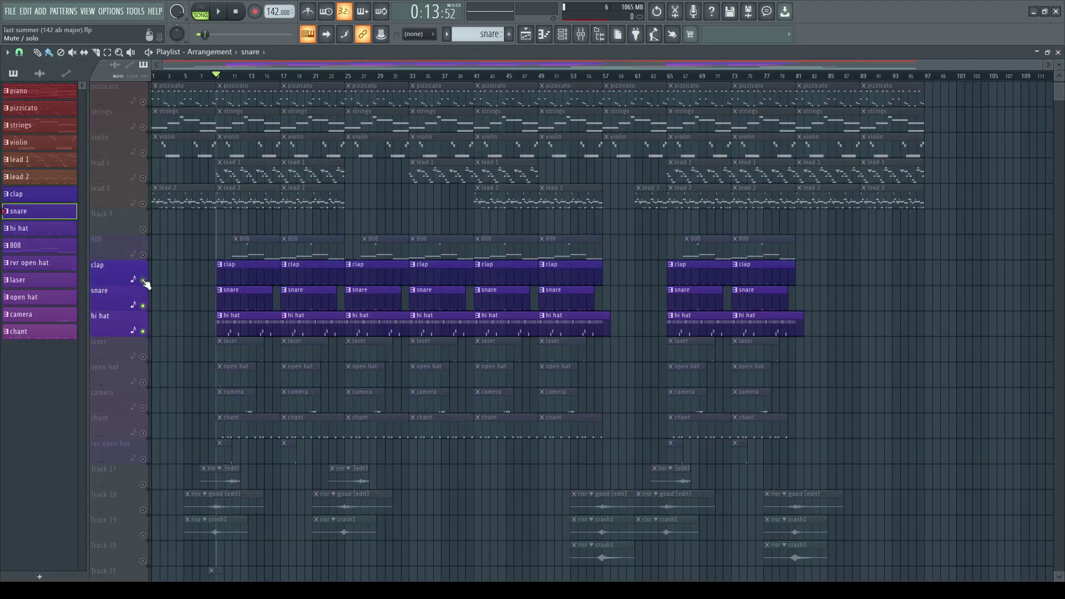
{"action": "double_click", "coordinate": [238, 317]}
{"action": "left_click_drag", "start_coordinate": [475, 62], "coordinate": [257, 61]}
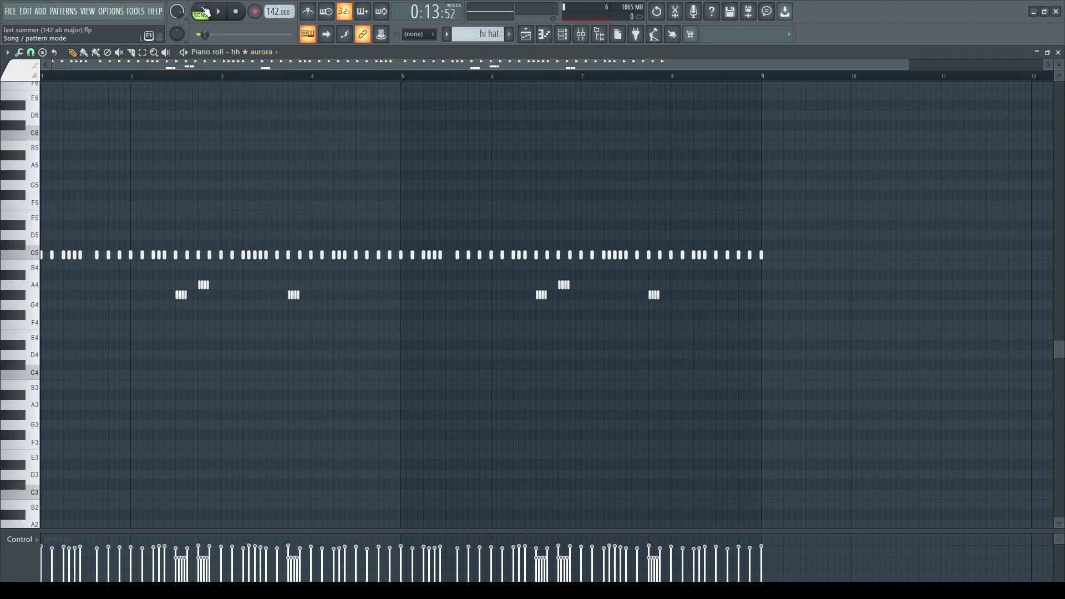
{"action": "key", "text": "space"}
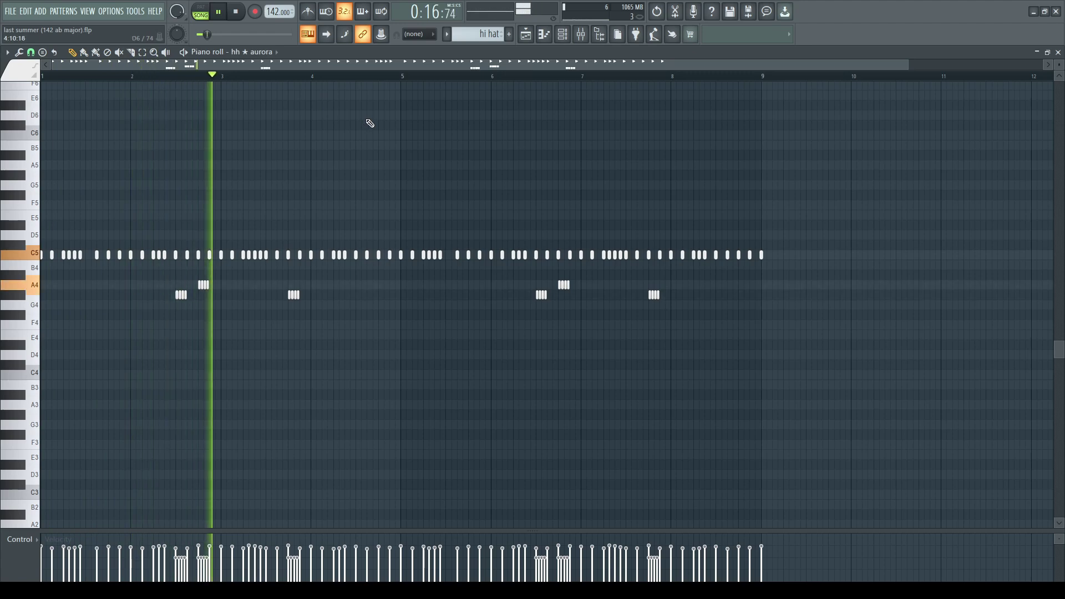
{"action": "left_click", "coordinate": [1059, 52]}
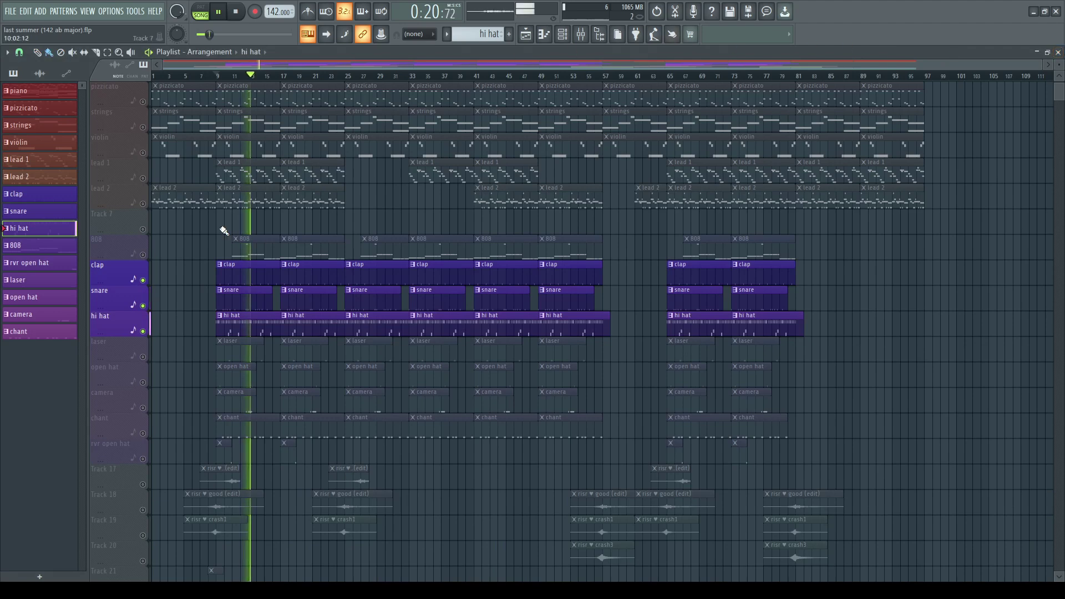
{"action": "key", "text": "space"}
- Solo the laser track, unmute open hat, camera and chant with it, and play the percussion from bar 9
{"action": "right_click", "coordinate": [145, 358]}
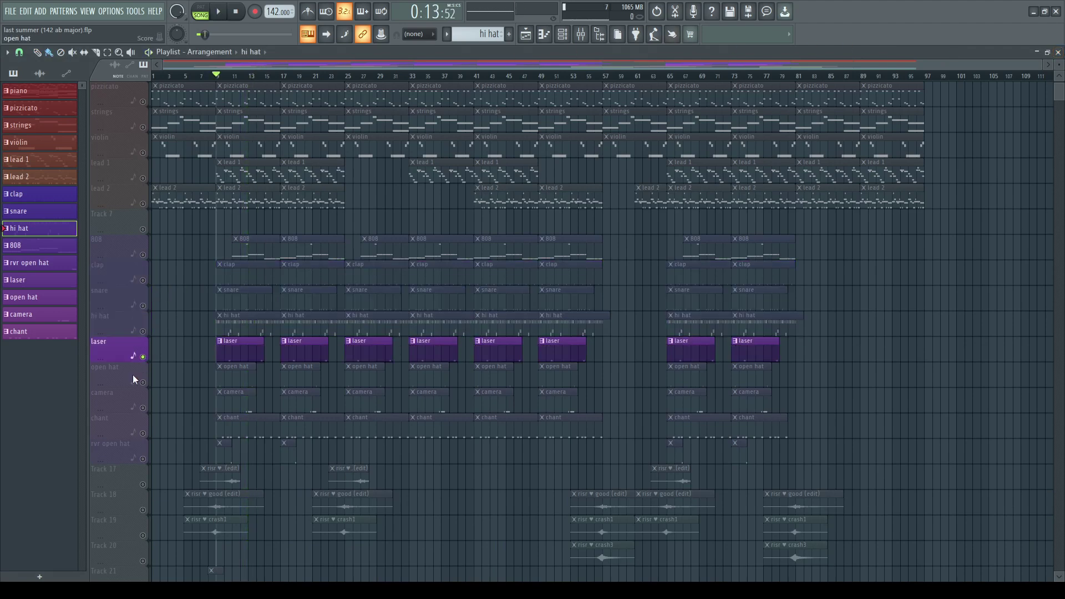
{"action": "left_click", "coordinate": [143, 382]}
{"action": "left_click", "coordinate": [143, 409]}
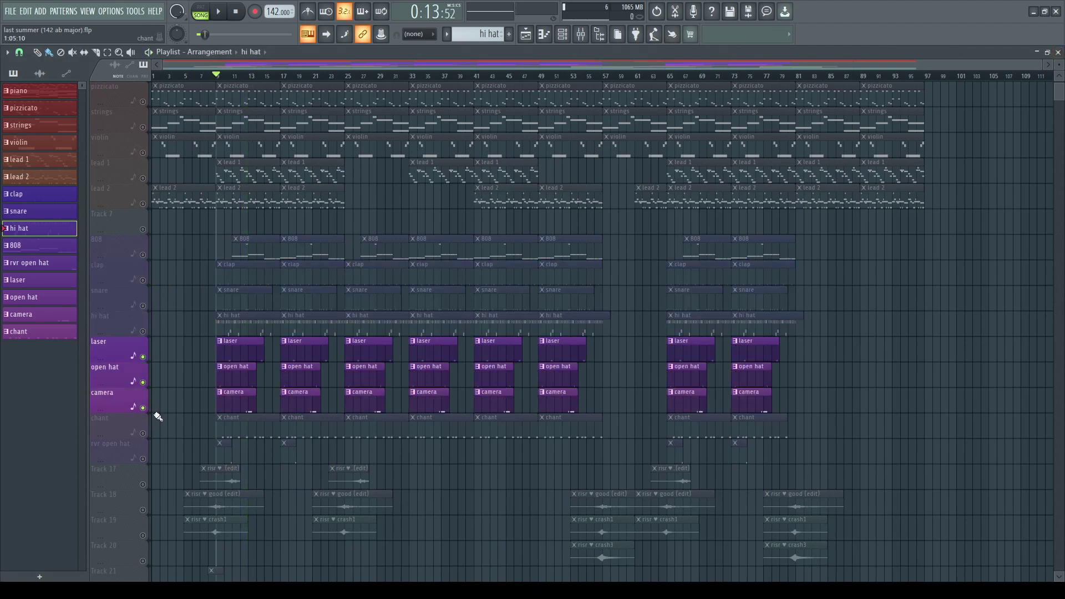
{"action": "left_click", "coordinate": [143, 434]}
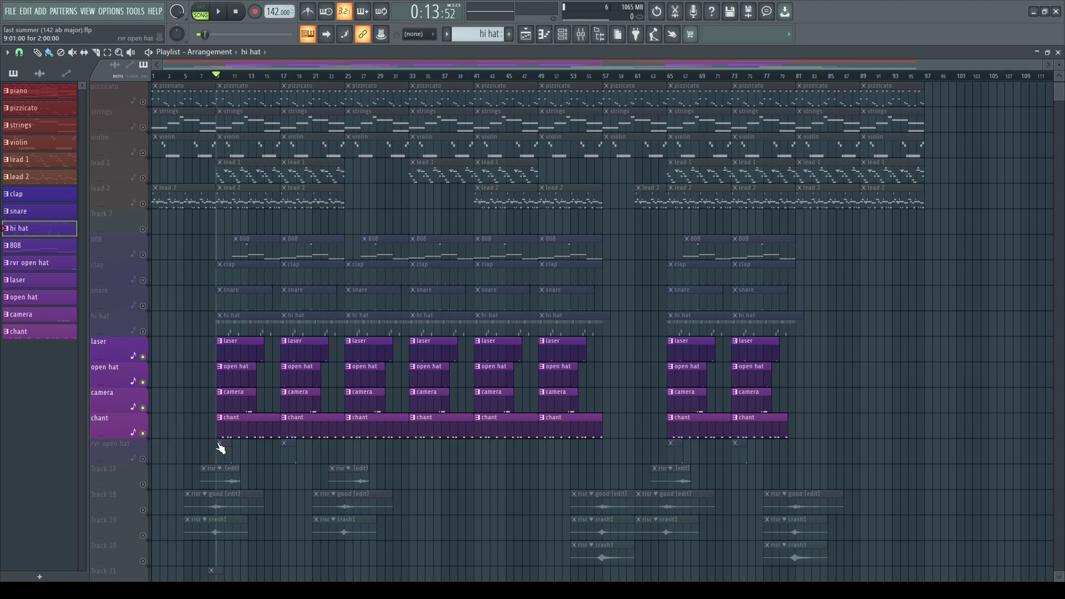
{"action": "left_click", "coordinate": [225, 352]}
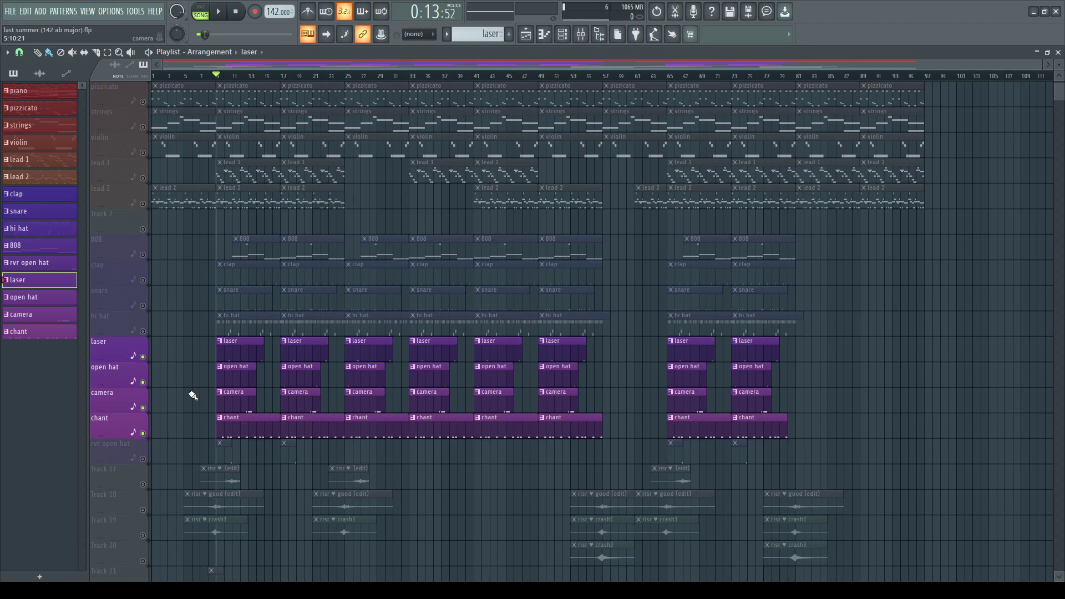
{"action": "key", "text": "space"}
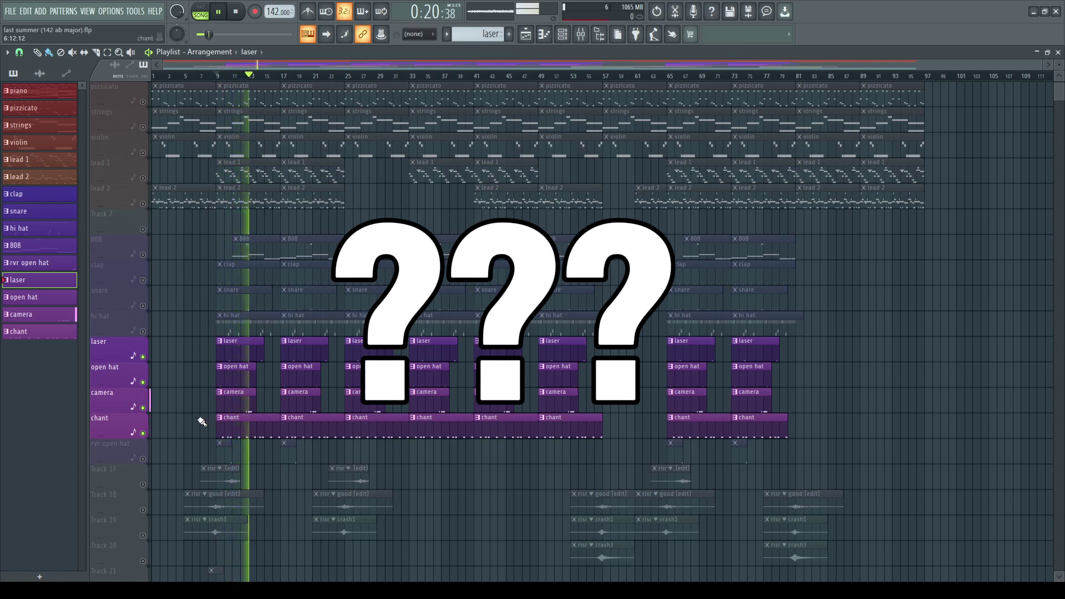
{"action": "scroll", "coordinate": [208, 423], "scroll_direction": "up", "scroll_amount": 3}
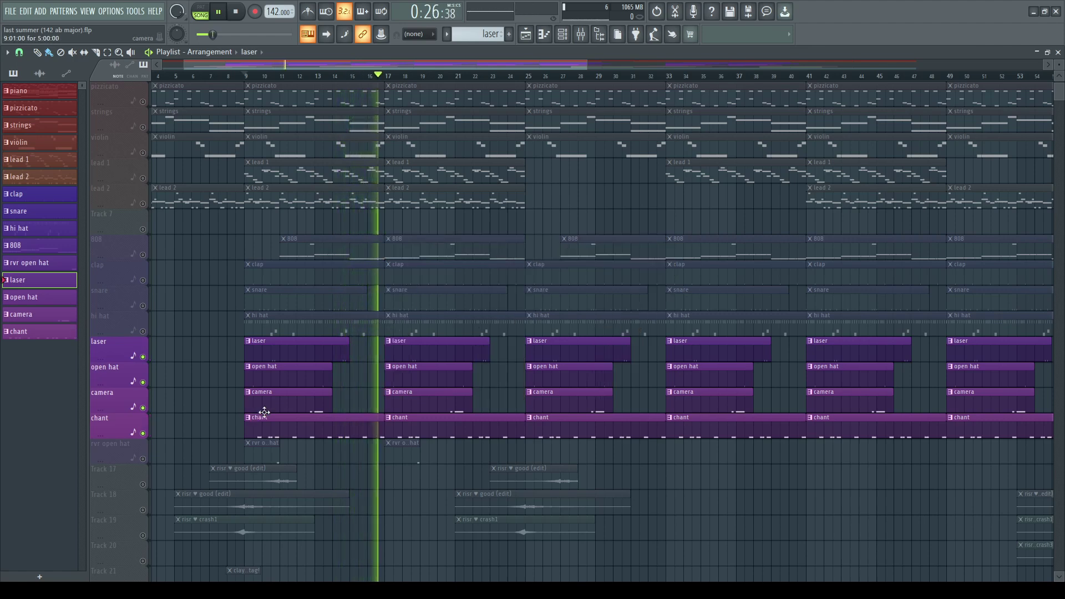
- Stop playback, unmute hi hat, snare and clap alongside the percussion tracks, and play them together from bar 9
{"action": "key", "text": "space"}
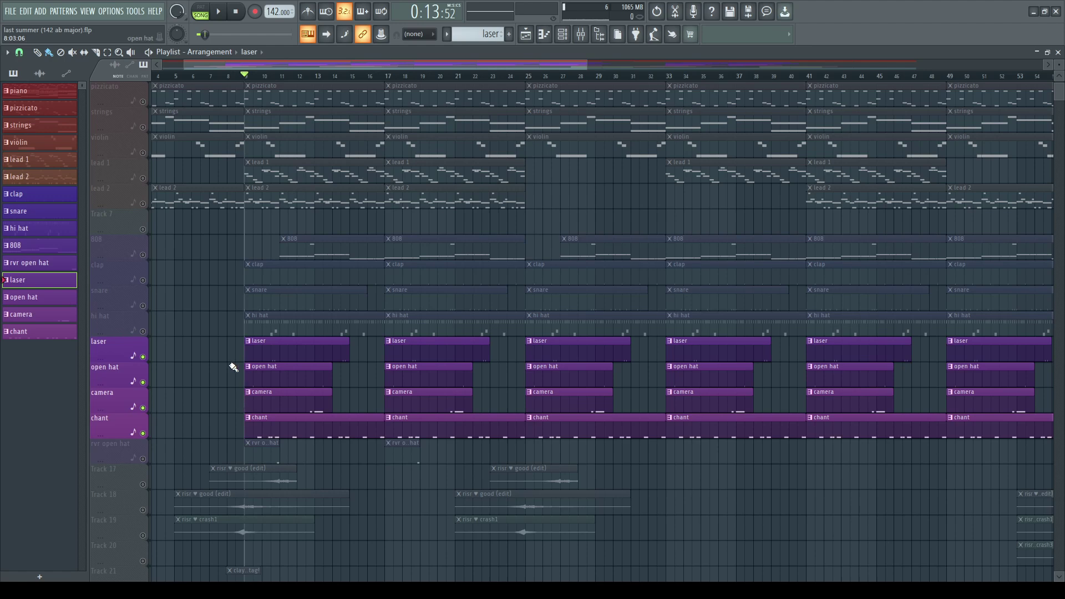
{"action": "left_click", "coordinate": [143, 331]}
{"action": "left_click", "coordinate": [143, 306]}
{"action": "left_click", "coordinate": [142, 281]}
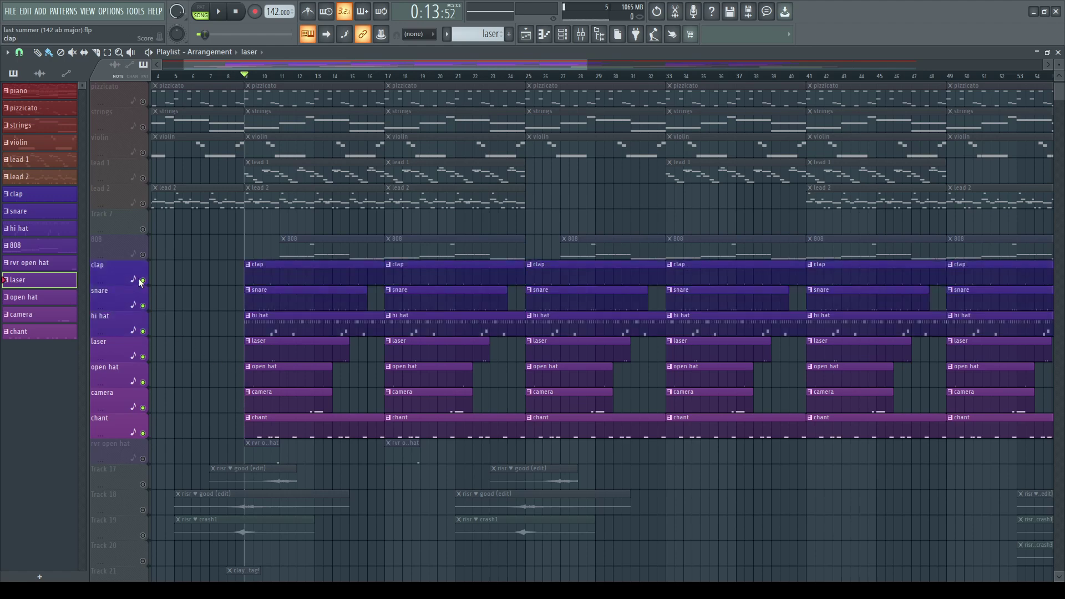
{"action": "key", "text": "space"}
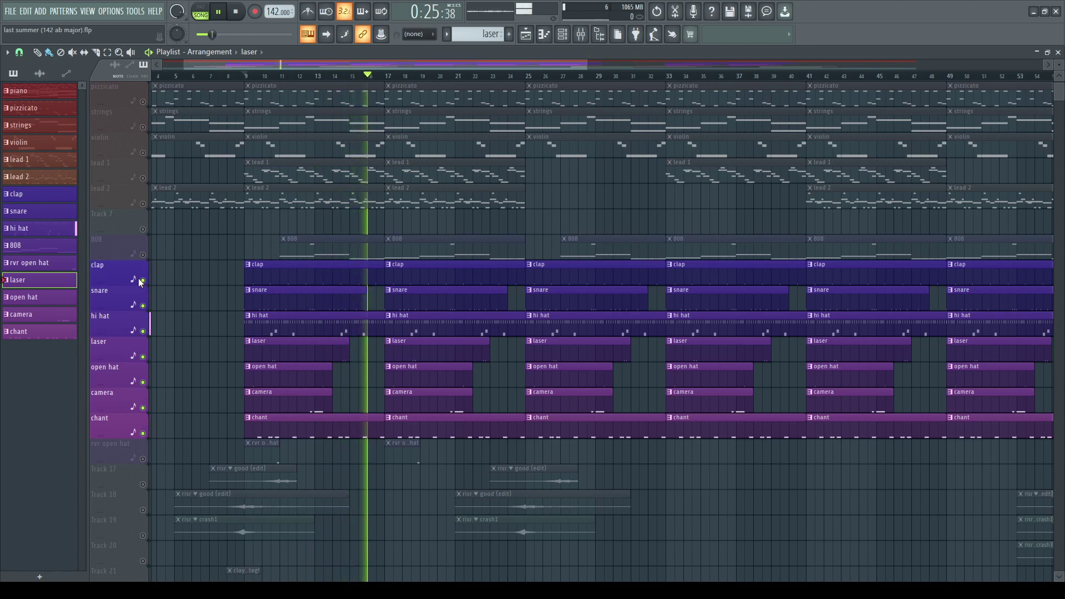
{"action": "key", "text": "space"}
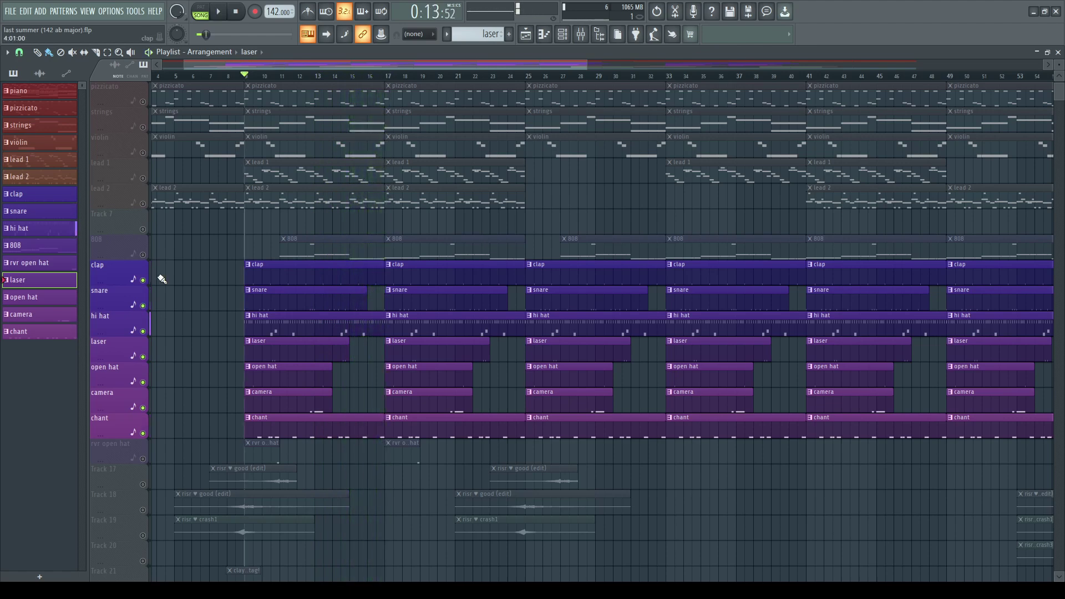
- Solo the 808 track, open its notes from bar 1, play the pattern in pattern mode and close the piano roll
{"action": "right_click", "coordinate": [143, 255]}
{"action": "double_click", "coordinate": [456, 254]}
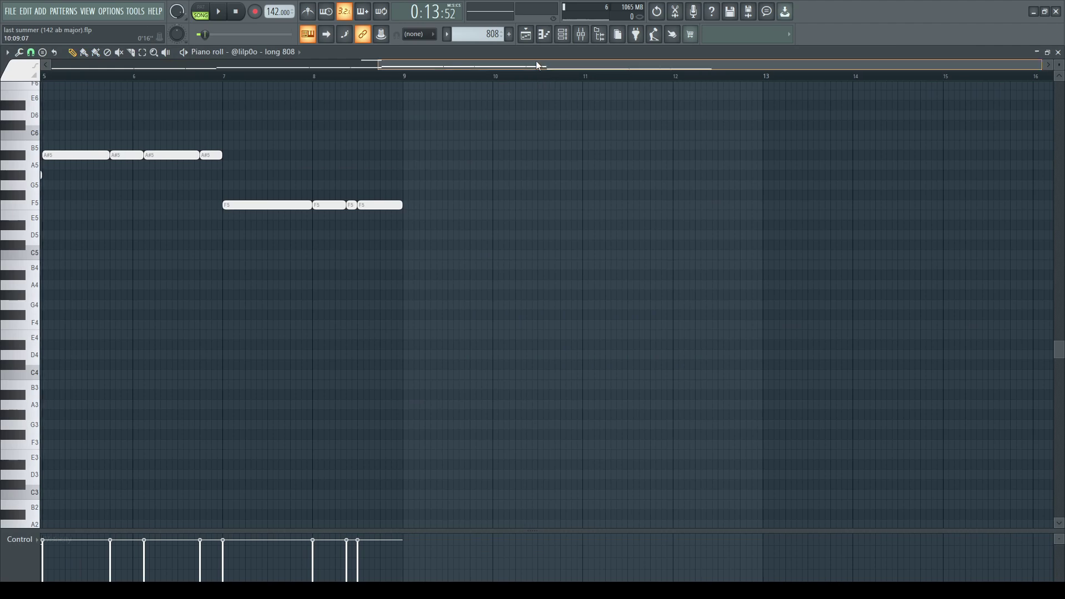
{"action": "scroll", "coordinate": [537, 78], "scroll_direction": "left", "scroll_amount": 5}
{"action": "scroll", "coordinate": [171, 183], "scroll_direction": "up", "scroll_amount": 4}
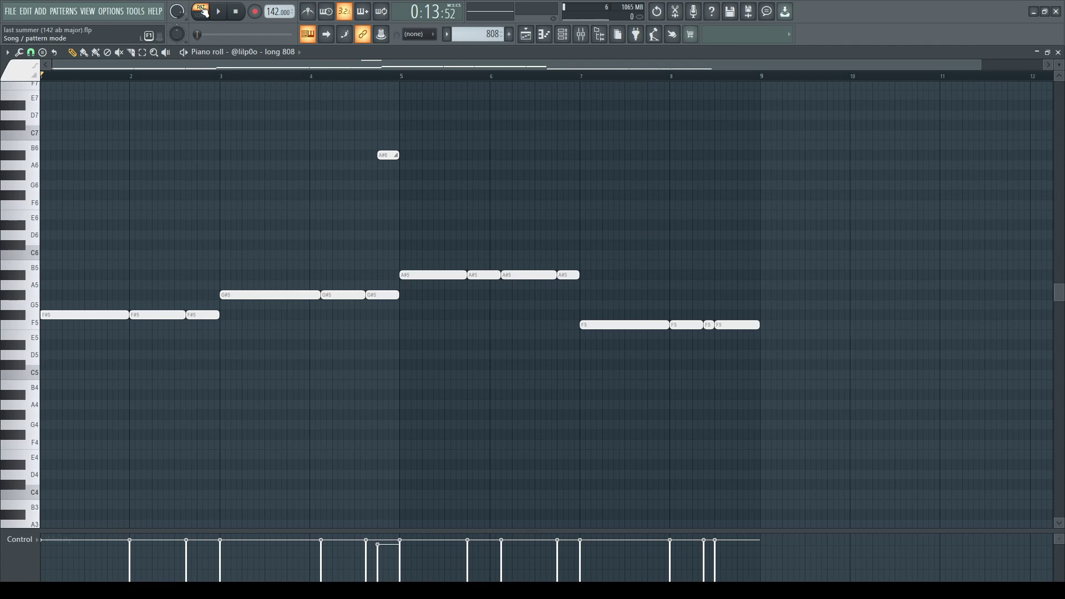
{"action": "key", "text": "space"}
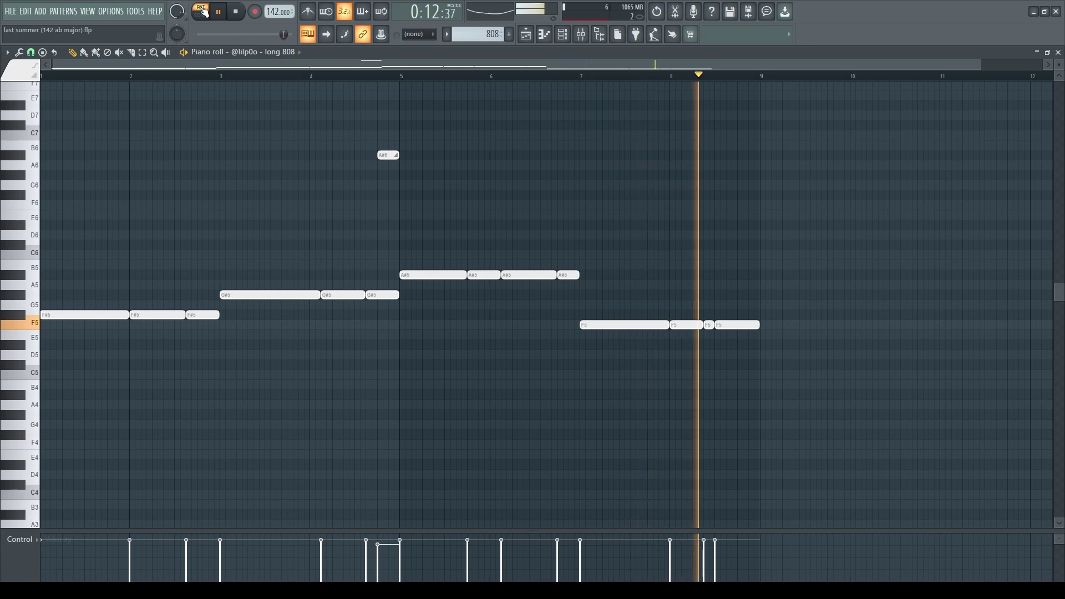
{"action": "key", "text": "space"}
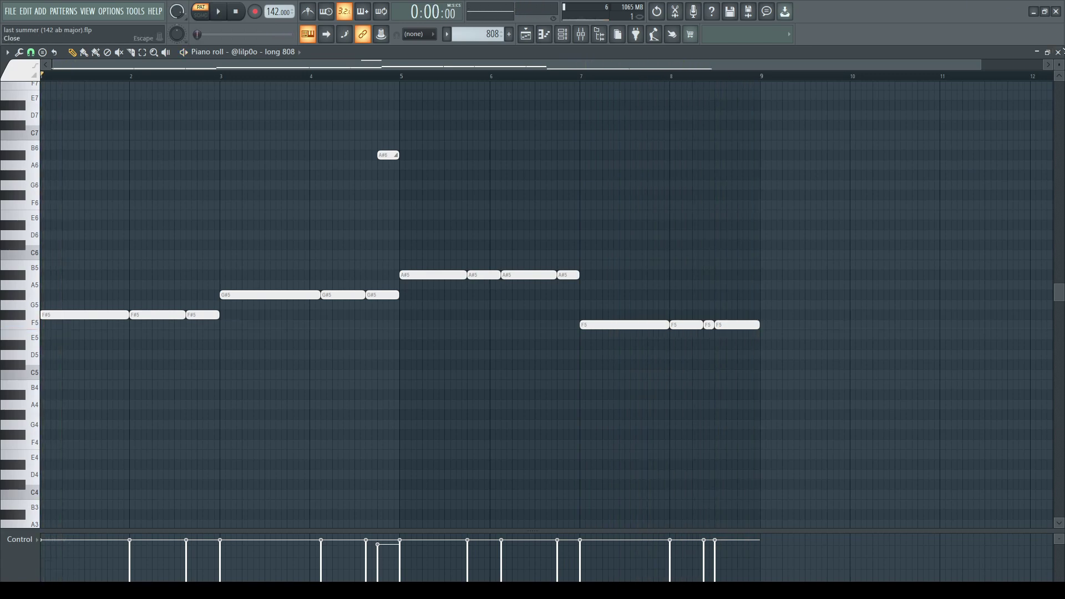
{"action": "left_click", "coordinate": [1059, 51]}
- Unmute the clap through chant tracks with the 808 and play the full drums from bar 17
{"action": "left_click_drag", "start_coordinate": [143, 258], "coordinate": [142, 434]}
{"action": "key", "text": "space"}
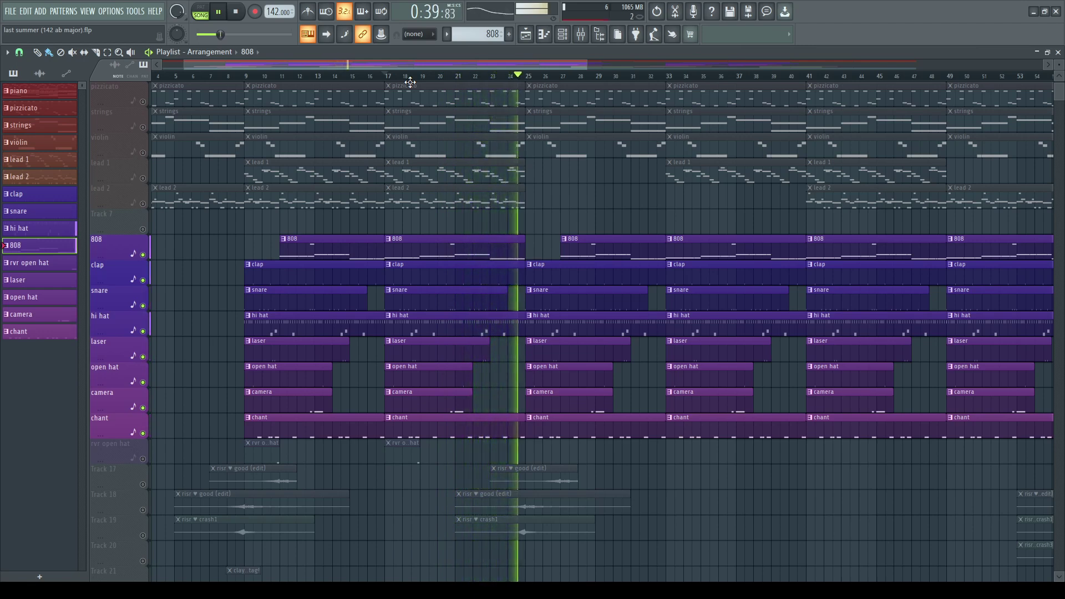
{"action": "key", "text": "space"}
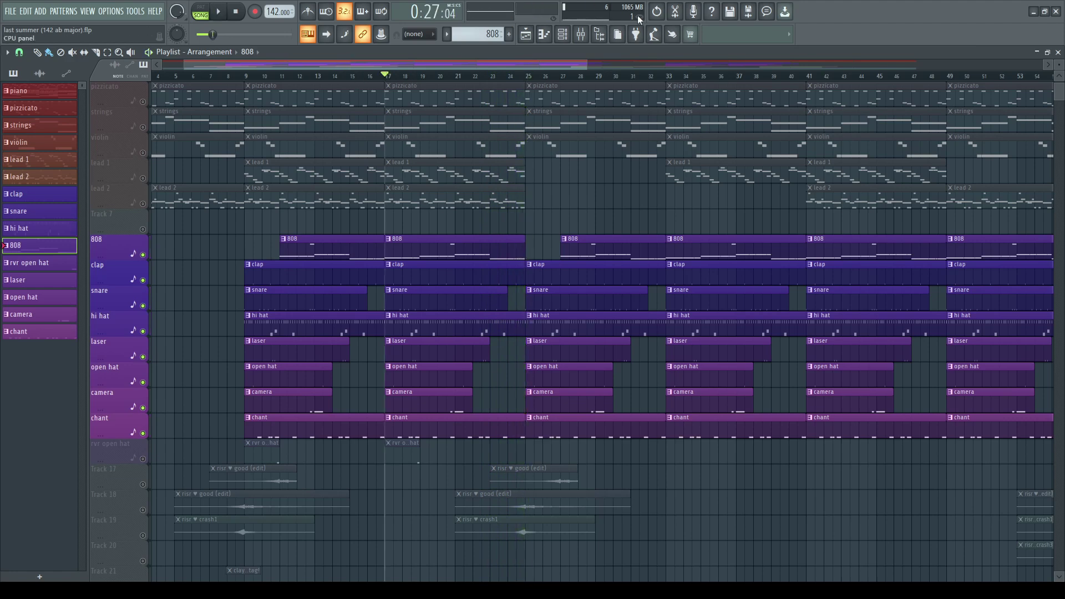
- Open the mixer, review the drum bus and clap channels, and inspect the snare's Fruity Parametric EQ 2
{"action": "left_click", "coordinate": [581, 36]}
{"action": "left_click", "coordinate": [273, 211]}
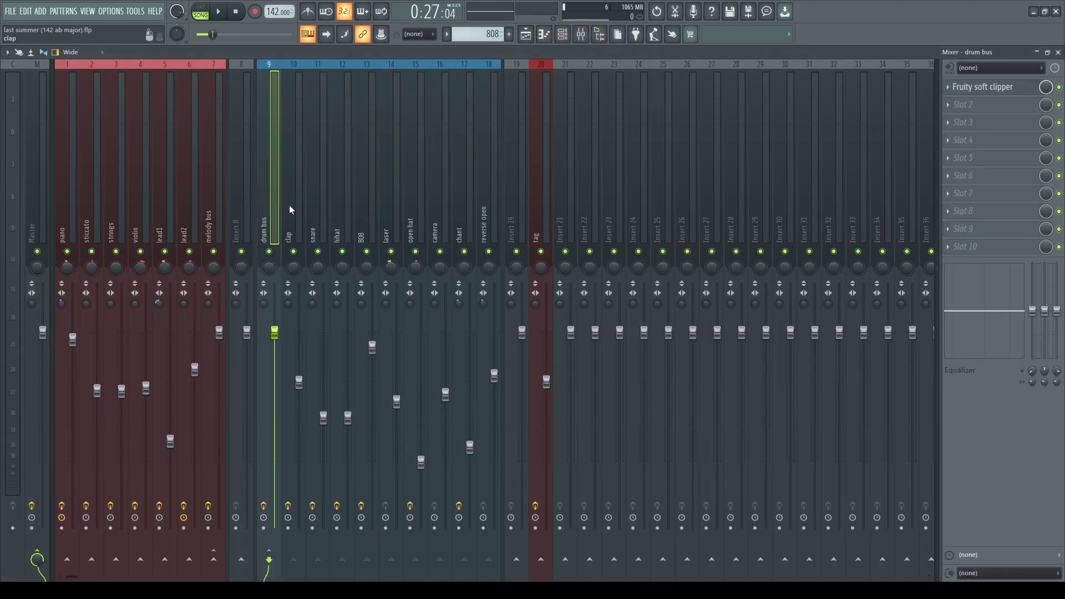
{"action": "left_click", "coordinate": [288, 210]}
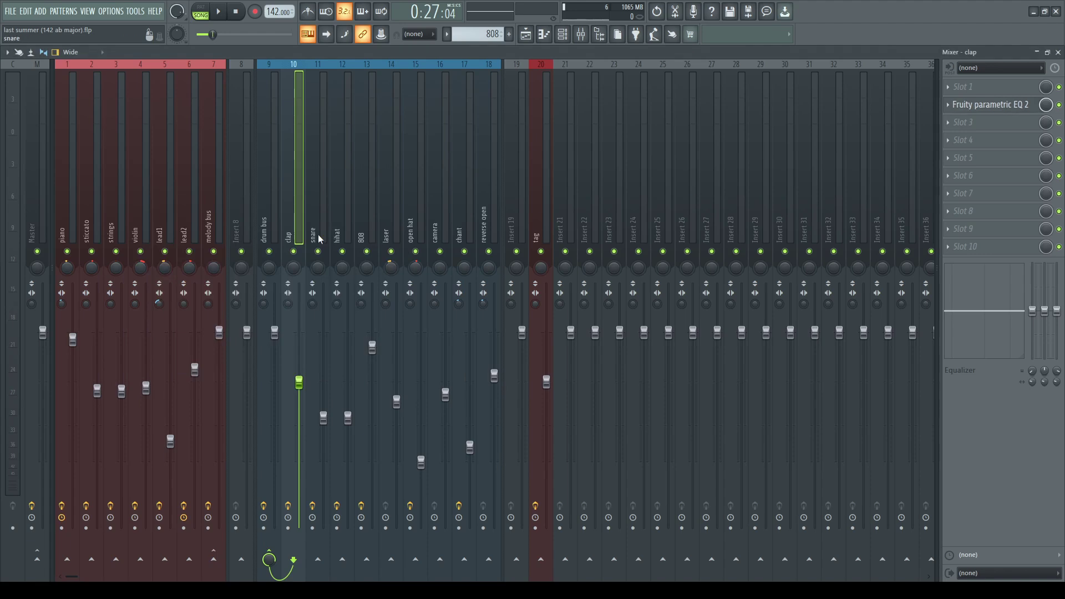
{"action": "left_click", "coordinate": [319, 238]}
{"action": "left_click", "coordinate": [987, 87]}
{"action": "left_click", "coordinate": [987, 88]}
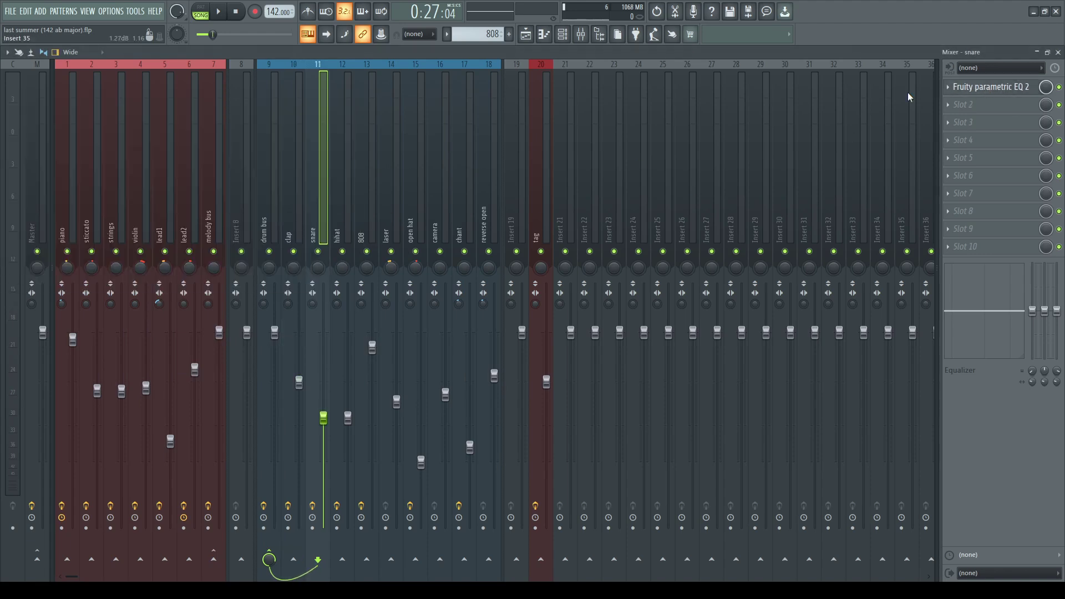
- Inspect the hi hat channel's Fruity Parametric EQ 2 and Fruity Reeverb 2 in the mixer
{"action": "left_click", "coordinate": [350, 220]}
{"action": "left_click", "coordinate": [998, 89]}
{"action": "left_click", "coordinate": [999, 90]}
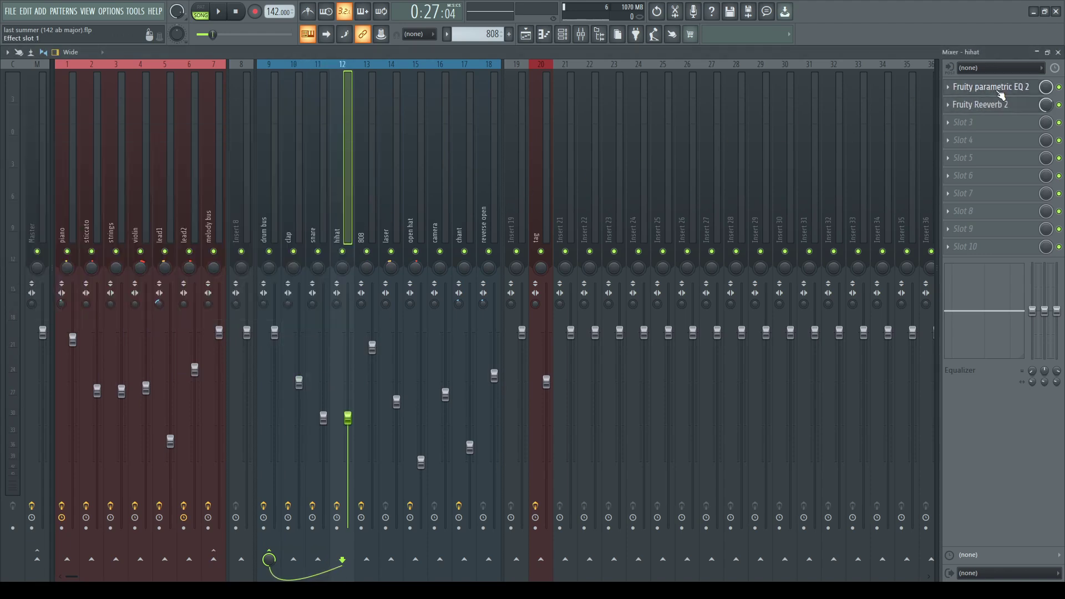
{"action": "left_click", "coordinate": [983, 107]}
{"action": "left_click", "coordinate": [983, 106]}
- Check the laser and open hat channels, inspect the 808's Fruity Blood Overdrive, and close the mixer after reviewing the drum bus
{"action": "left_click", "coordinate": [360, 222]}
{"action": "left_click", "coordinate": [392, 197]}
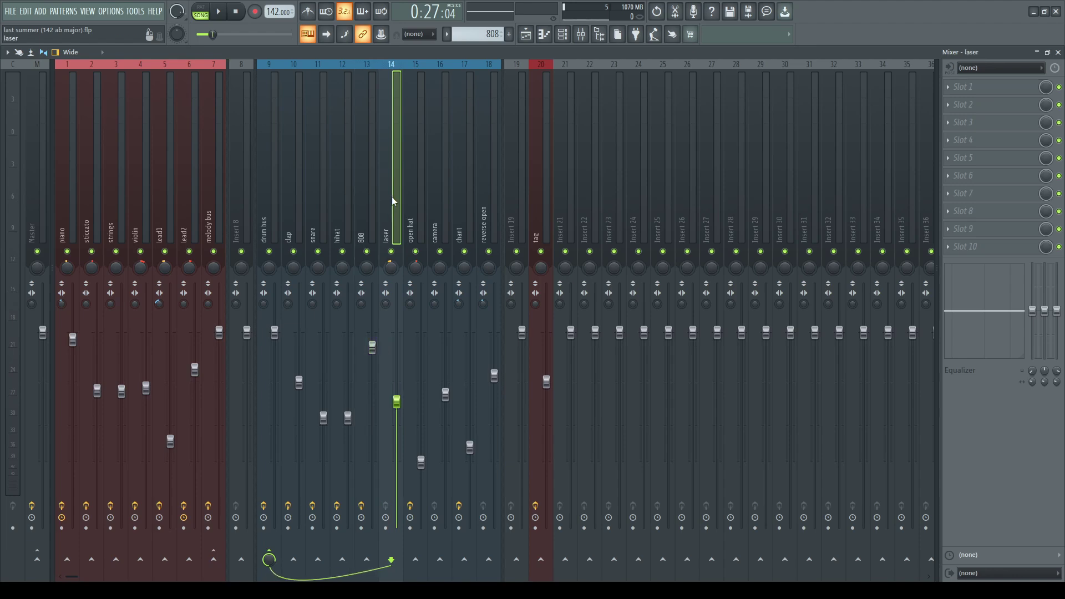
{"action": "left_click", "coordinate": [420, 188]}
{"action": "left_click", "coordinate": [362, 200]}
{"action": "left_click", "coordinate": [982, 87]}
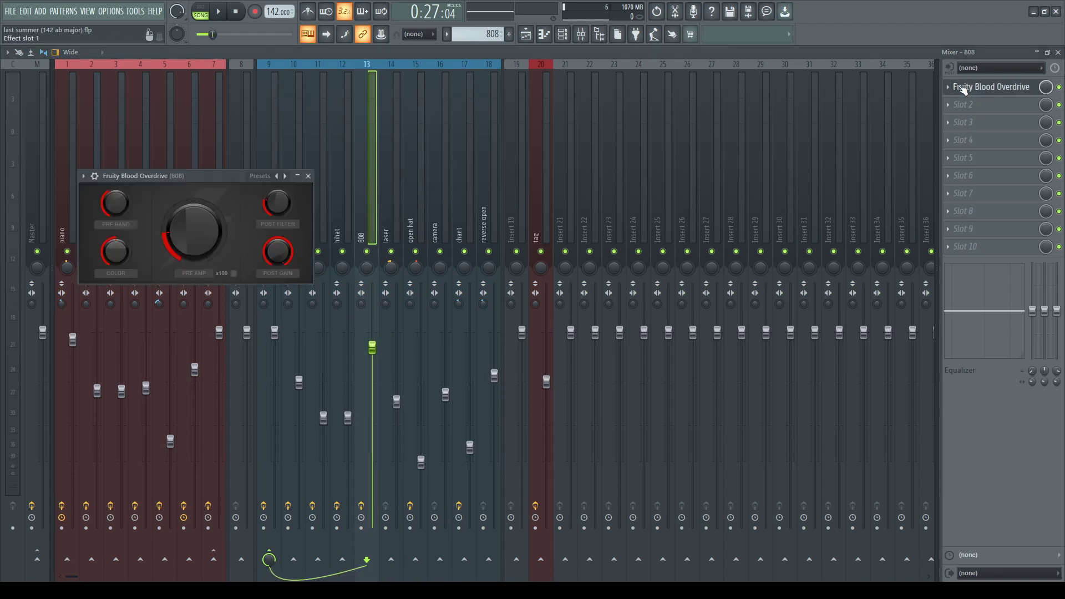
{"action": "left_click", "coordinate": [982, 87]}
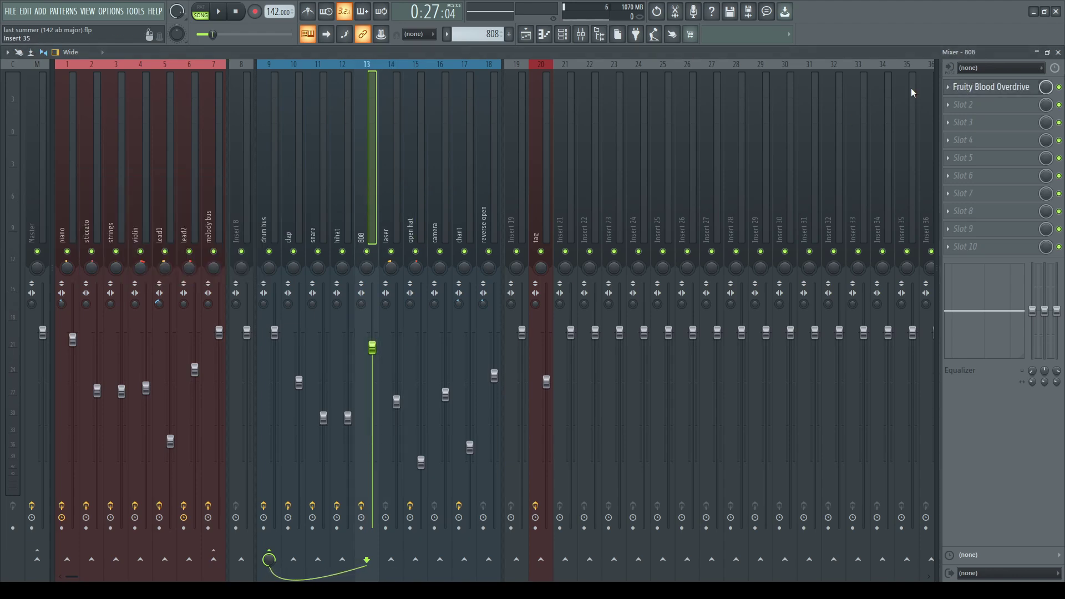
{"action": "left_click", "coordinate": [263, 215]}
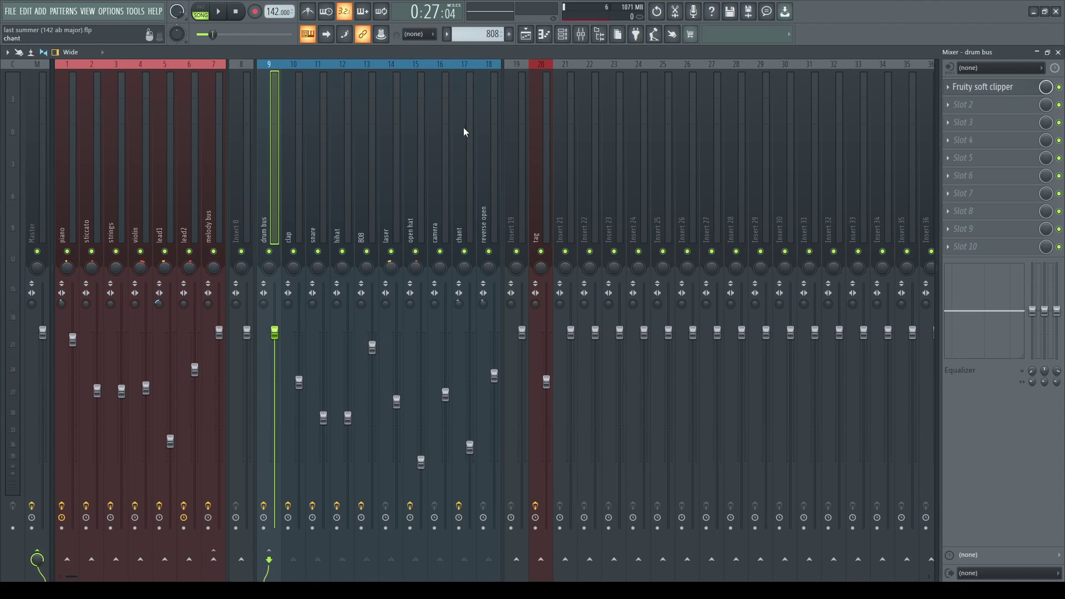
{"action": "left_click", "coordinate": [1058, 53]}
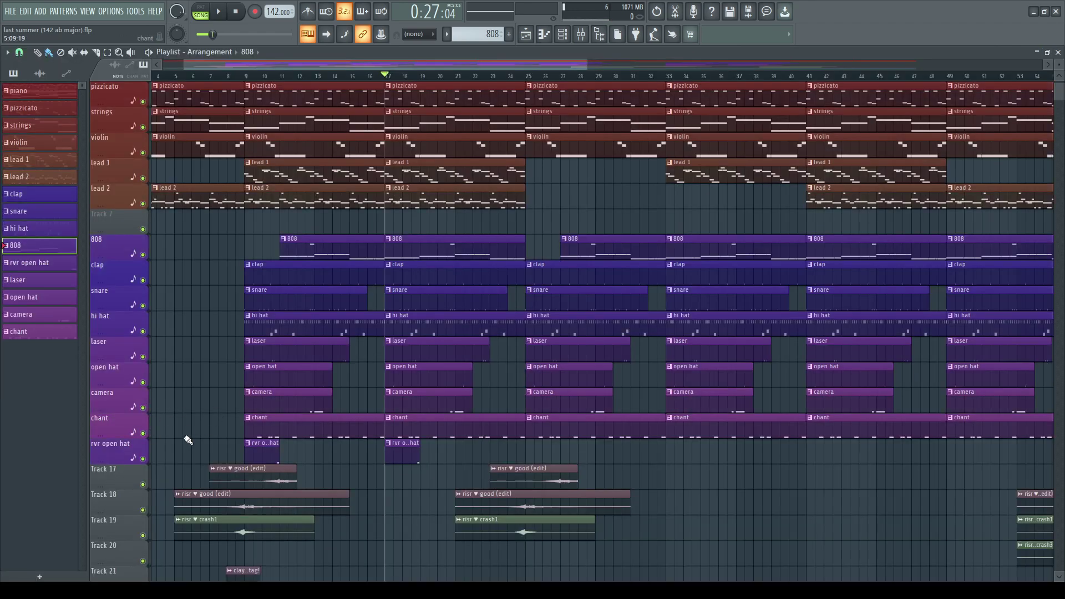
- Solo the rvr open hat track and play its first clip from bar 9
{"action": "scroll", "coordinate": [187, 436], "scroll_direction": "down", "scroll_amount": 4}
{"action": "scroll", "coordinate": [183, 431], "scroll_direction": "down", "scroll_amount": 3}
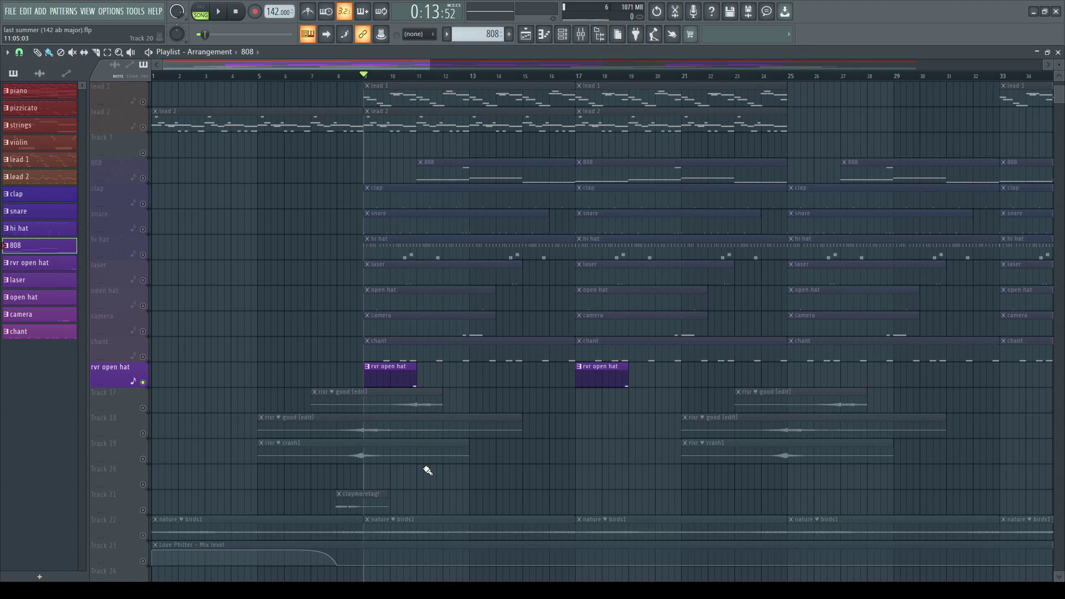
{"action": "key", "text": "space"}
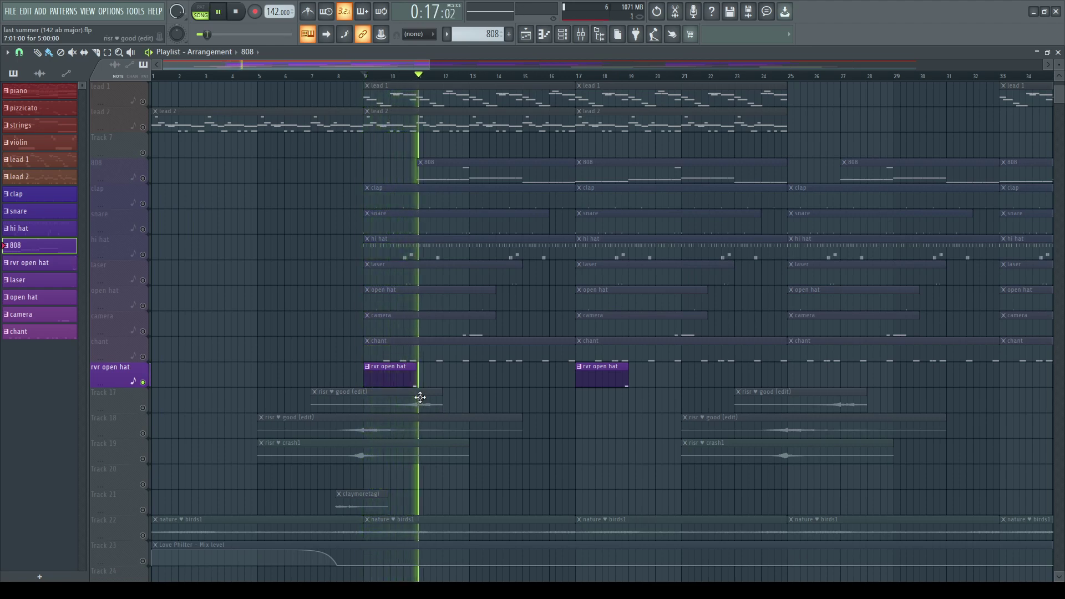
{"action": "key", "text": "space"}
- Check the reverse open channel in the mixer, close the mixer and select the first two 808 clips
{"action": "left_click", "coordinate": [581, 35]}
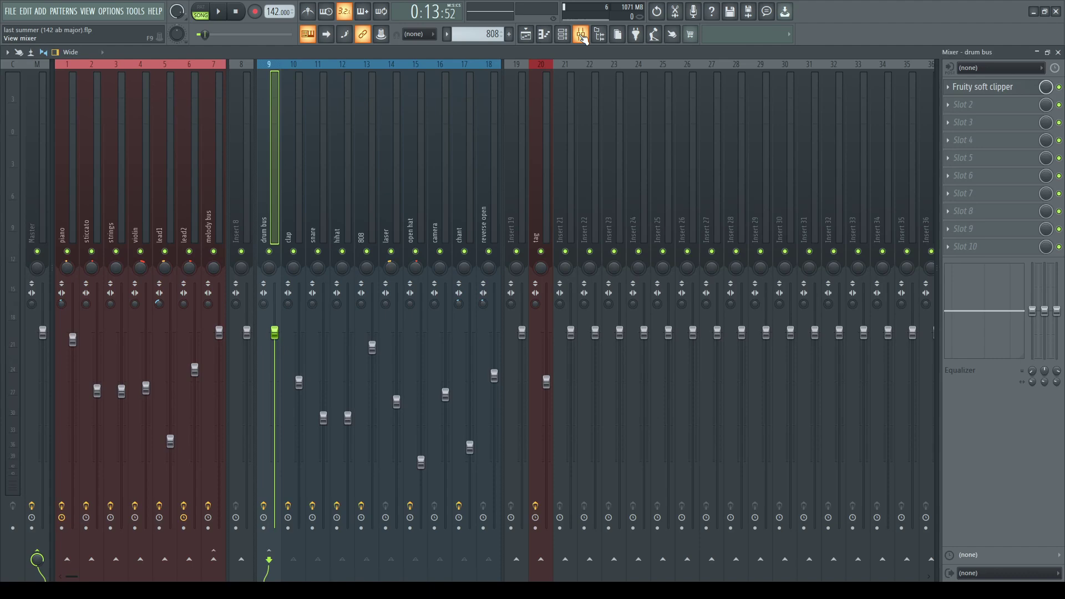
{"action": "left_click", "coordinate": [493, 200]}
{"action": "left_click", "coordinate": [1058, 52]}
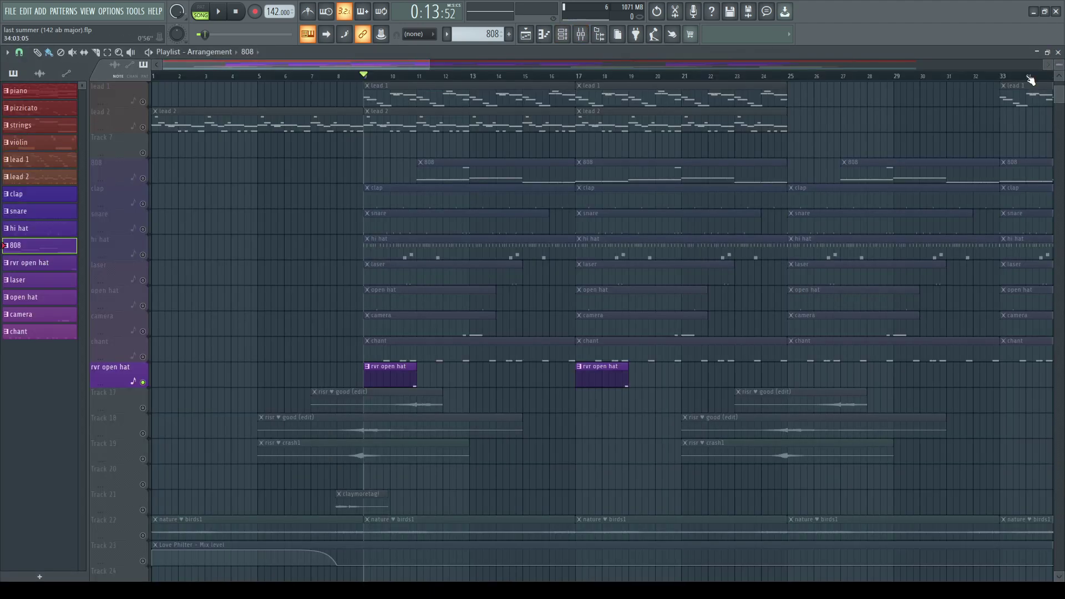
{"action": "left_click_drag", "start_coordinate": [382, 157], "coordinate": [582, 172]}
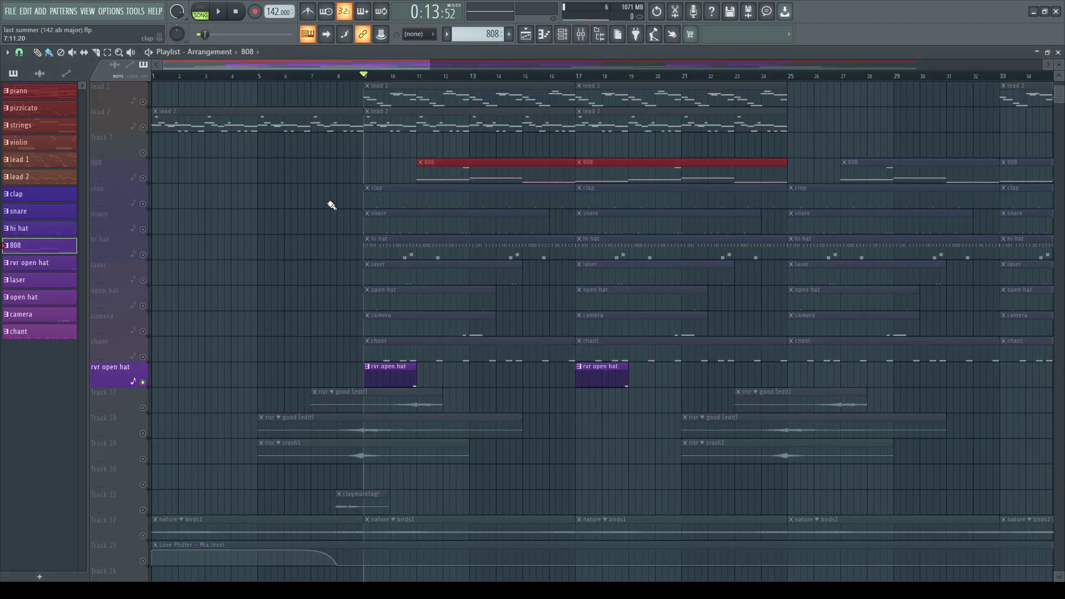
- Have only Tracks 18 and 19 with the riser and crash clips active and play them from about bar 7
{"action": "scroll", "coordinate": [300, 361], "scroll_direction": "down", "scroll_amount": 3}
{"action": "left_click", "coordinate": [139, 428]}
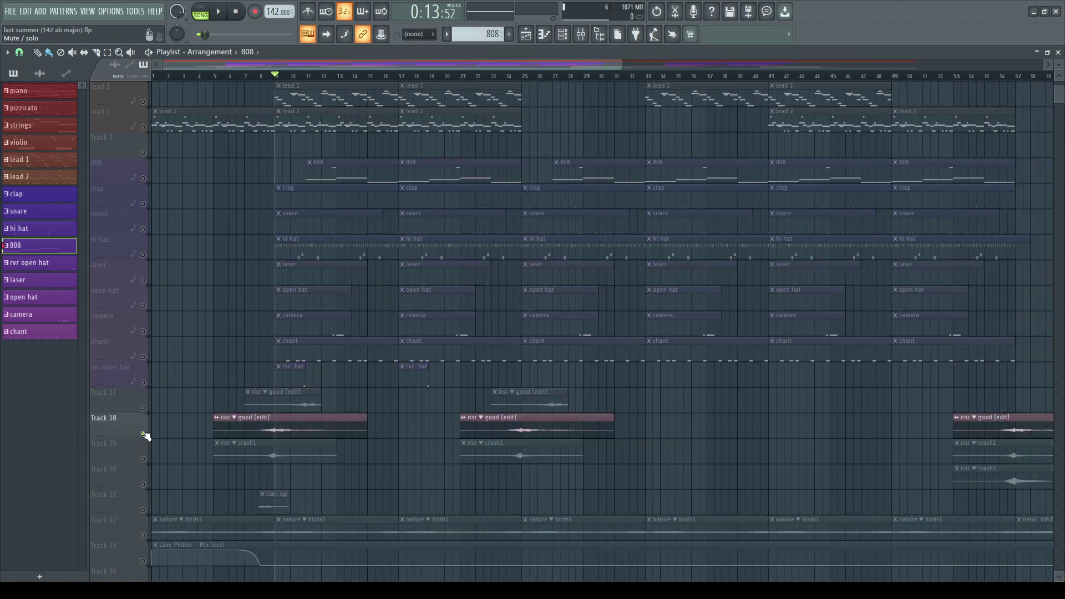
{"action": "scroll", "coordinate": [172, 398], "scroll_direction": "down", "scroll_amount": 2}
{"action": "left_click", "coordinate": [145, 411]}
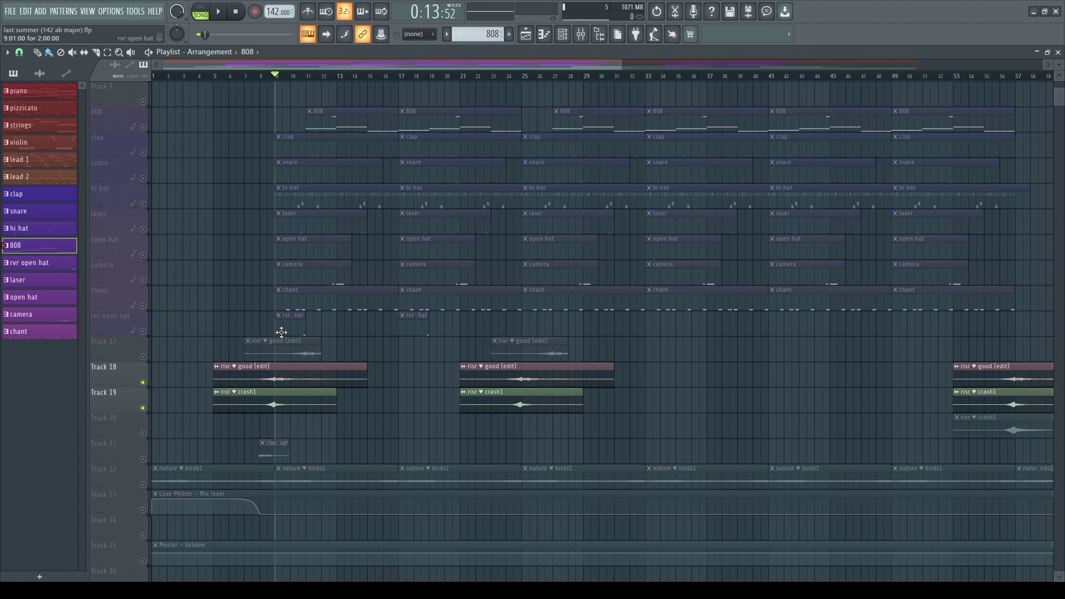
{"action": "scroll", "coordinate": [248, 83], "scroll_direction": "up", "scroll_amount": 3}
{"action": "left_click", "coordinate": [225, 78]}
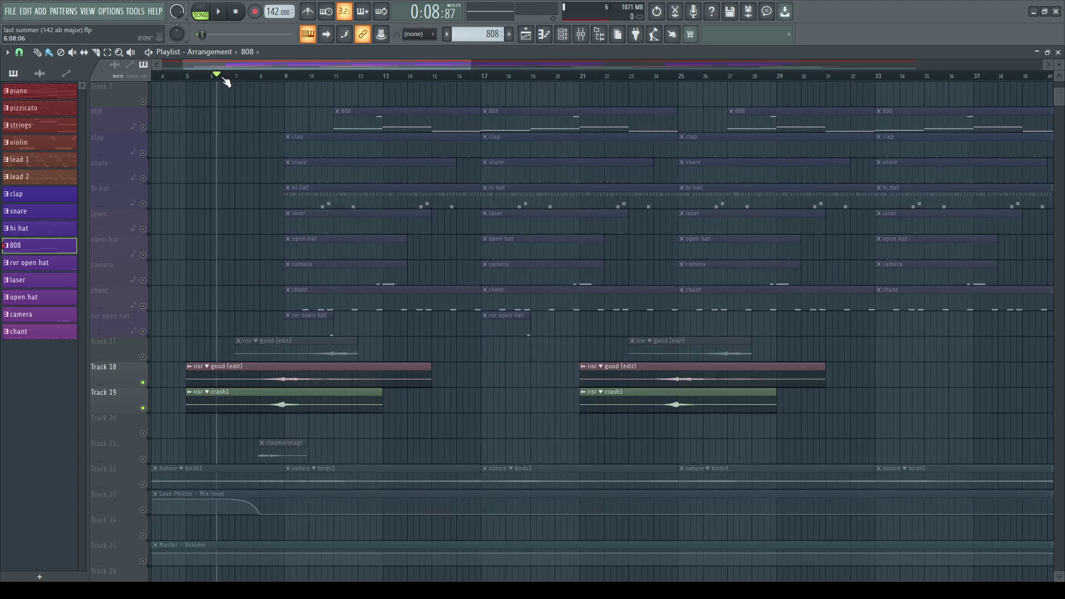
{"action": "left_click", "coordinate": [253, 77]}
{"action": "key", "text": "space"}
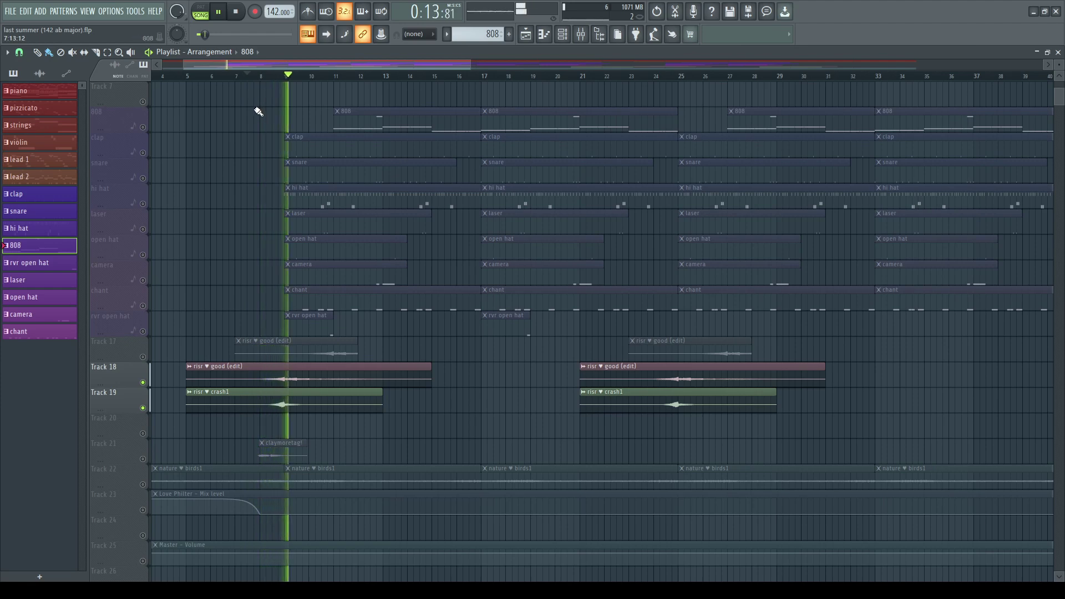
{"action": "key", "text": "space"}
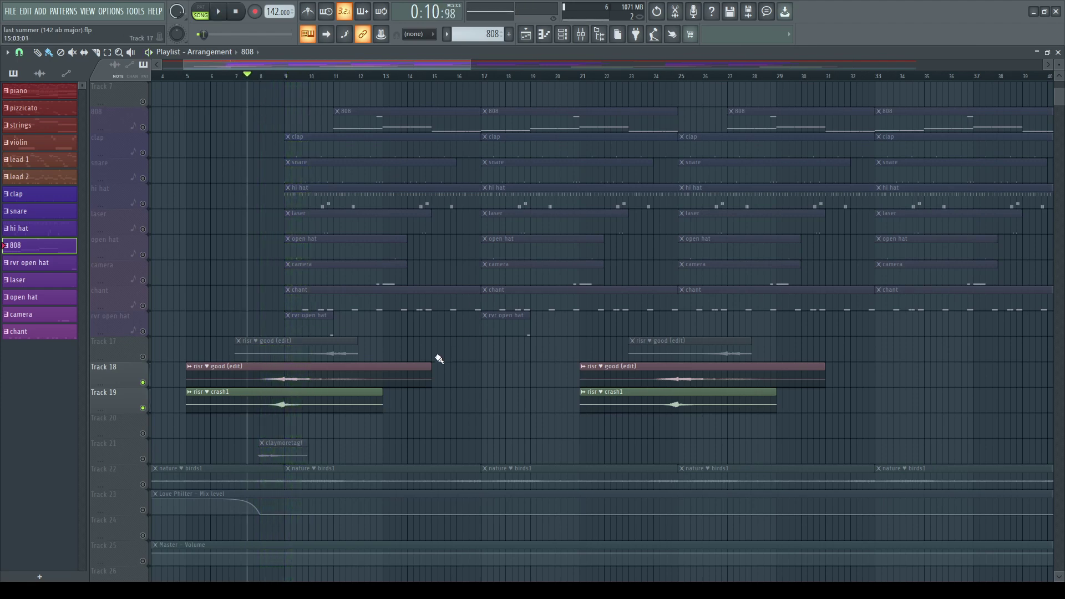
- Activate Track 20 with its crash clips alongside Tracks 18 and 19 and play the three from about bar 55
{"action": "scroll", "coordinate": [437, 357], "scroll_direction": "down", "scroll_amount": 4}
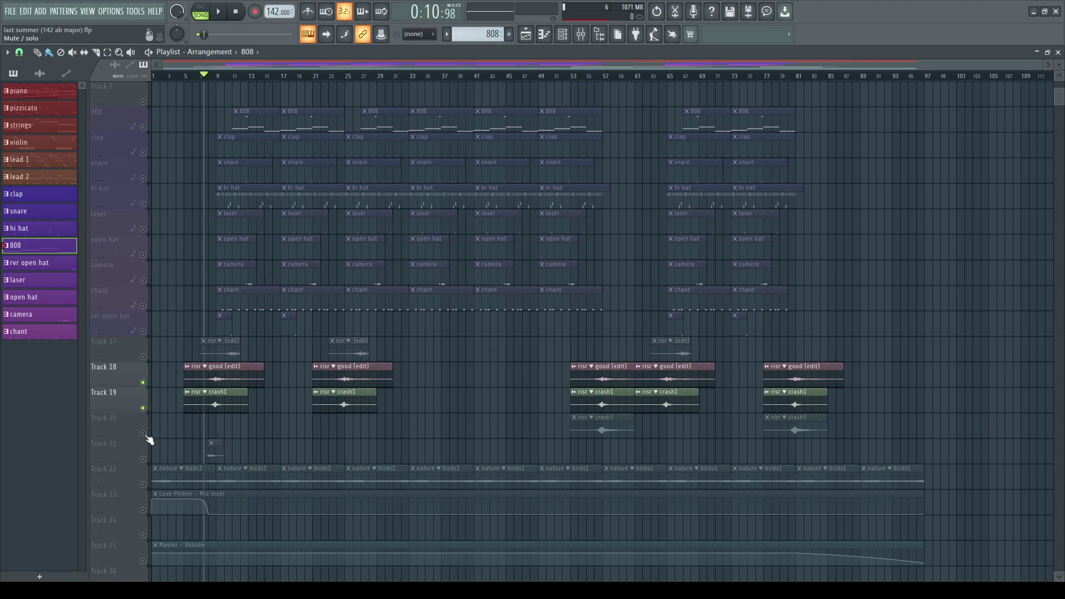
{"action": "right_click", "coordinate": [143, 434]}
{"action": "left_click", "coordinate": [143, 408]}
{"action": "left_click", "coordinate": [142, 382]}
{"action": "left_click", "coordinate": [559, 76]}
{"action": "scroll", "coordinate": [559, 76], "scroll_direction": "up", "scroll_amount": 3}
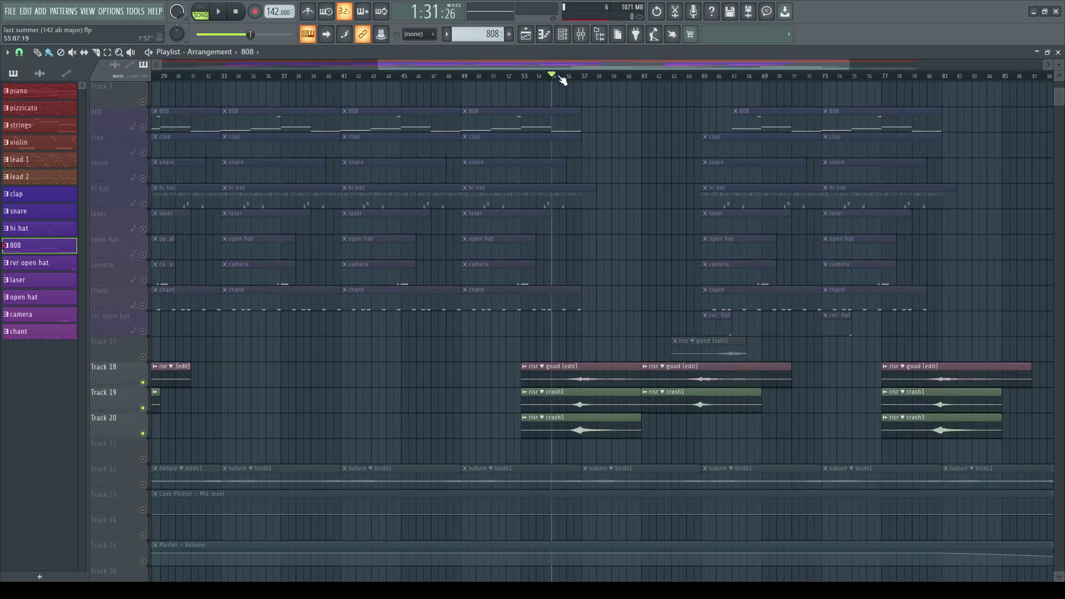
{"action": "key", "text": "space"}
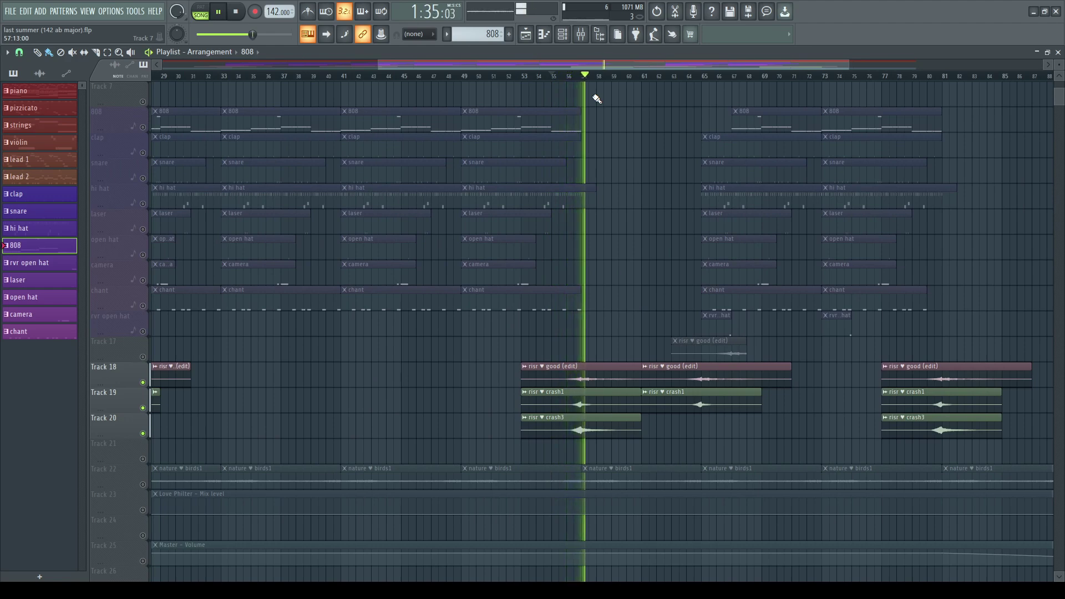
{"action": "key", "text": "space"}
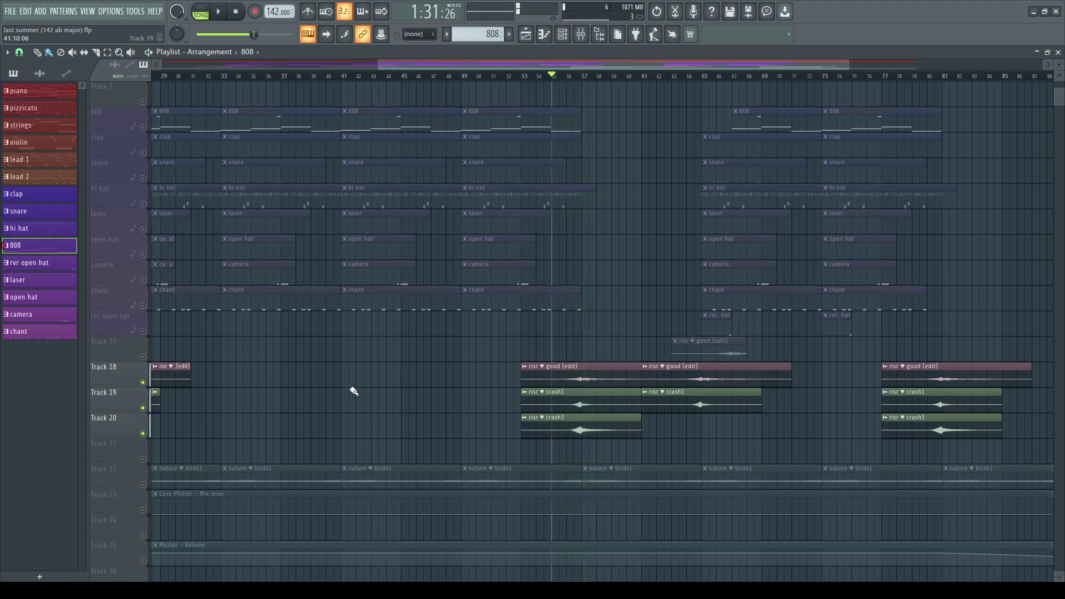
- Solo Track 17 containing the shorter riser clips
{"action": "scroll", "coordinate": [333, 410], "scroll_direction": "down", "scroll_amount": 4}
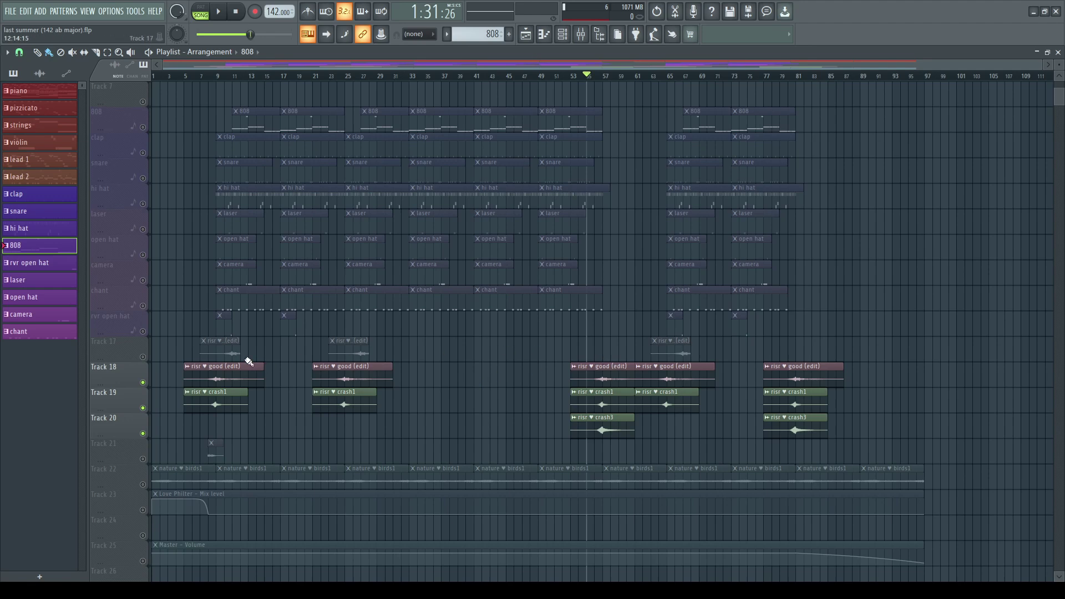
{"action": "right_click", "coordinate": [138, 359]}
{"action": "left_click", "coordinate": [137, 357]}
{"action": "right_click", "coordinate": [143, 357]}
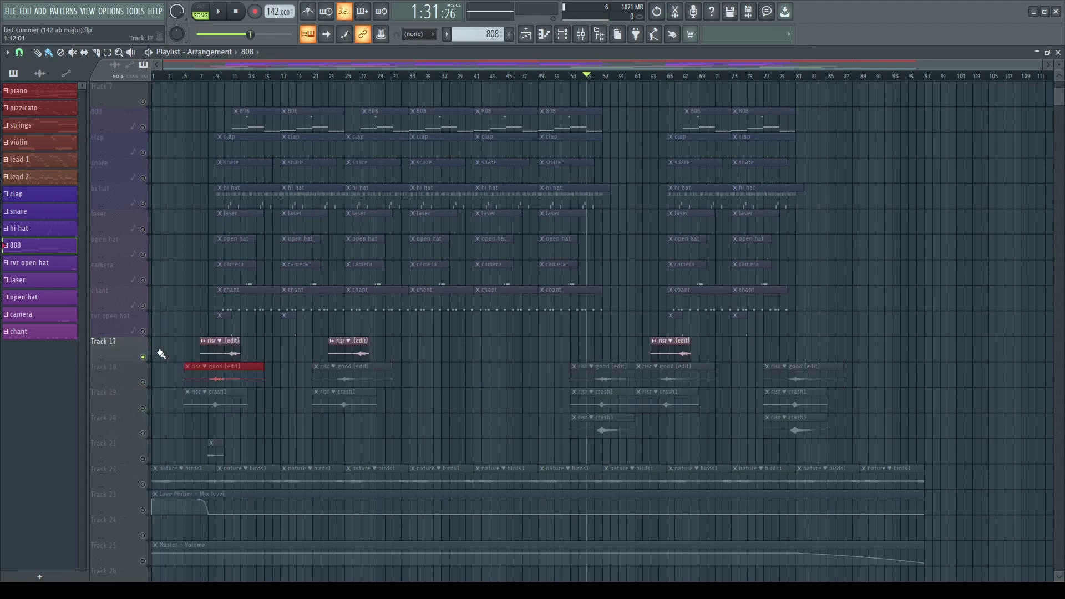
- Solo Track 22 containing the nature birds1 clips
{"action": "scroll", "coordinate": [202, 356], "scroll_direction": "up", "scroll_amount": 2}
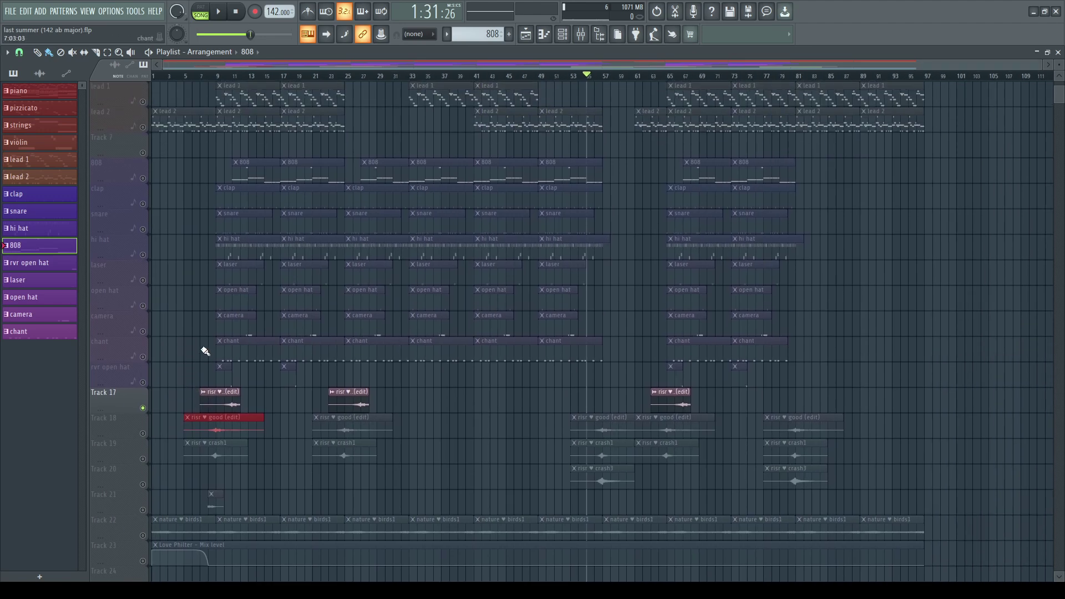
{"action": "scroll", "coordinate": [190, 340], "scroll_direction": "down", "scroll_amount": 4}
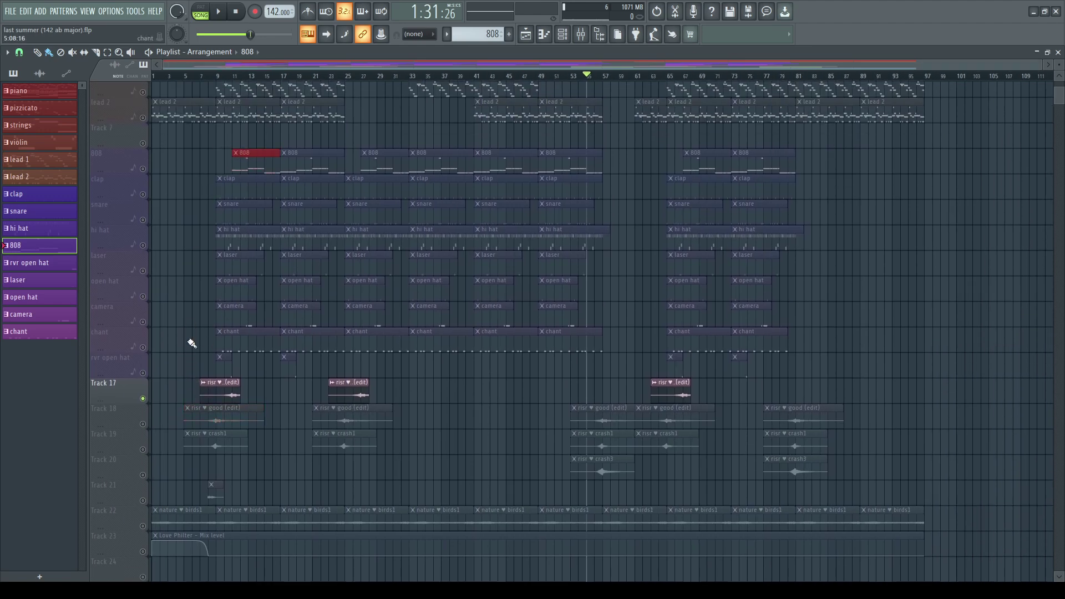
{"action": "scroll", "coordinate": [189, 281], "scroll_direction": "up", "scroll_amount": 3}
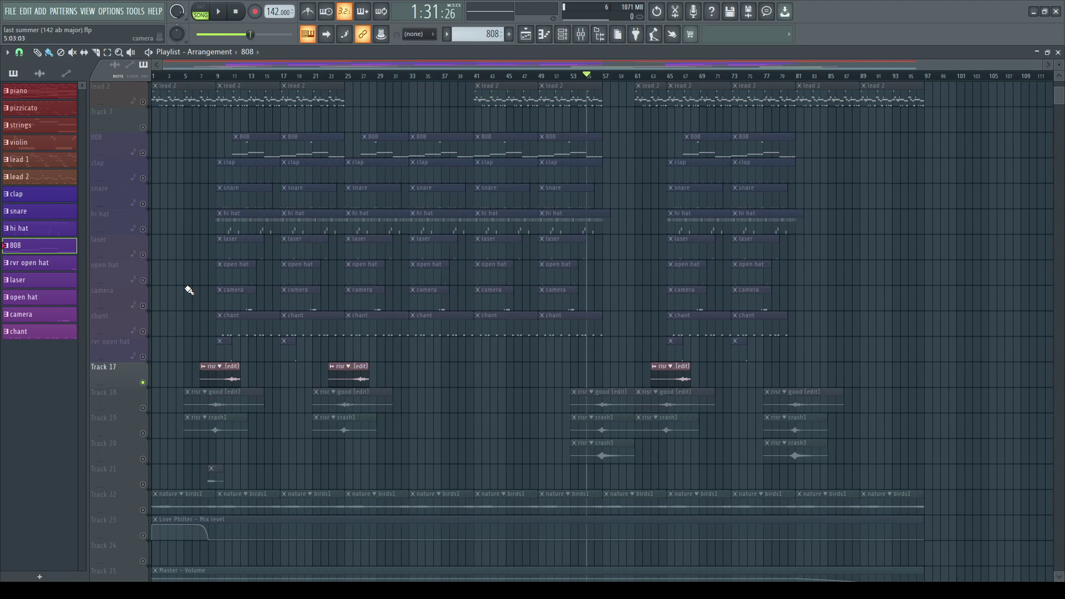
{"action": "scroll", "coordinate": [189, 290], "scroll_direction": "down", "scroll_amount": 2}
{"action": "left_click", "coordinate": [148, 459]}
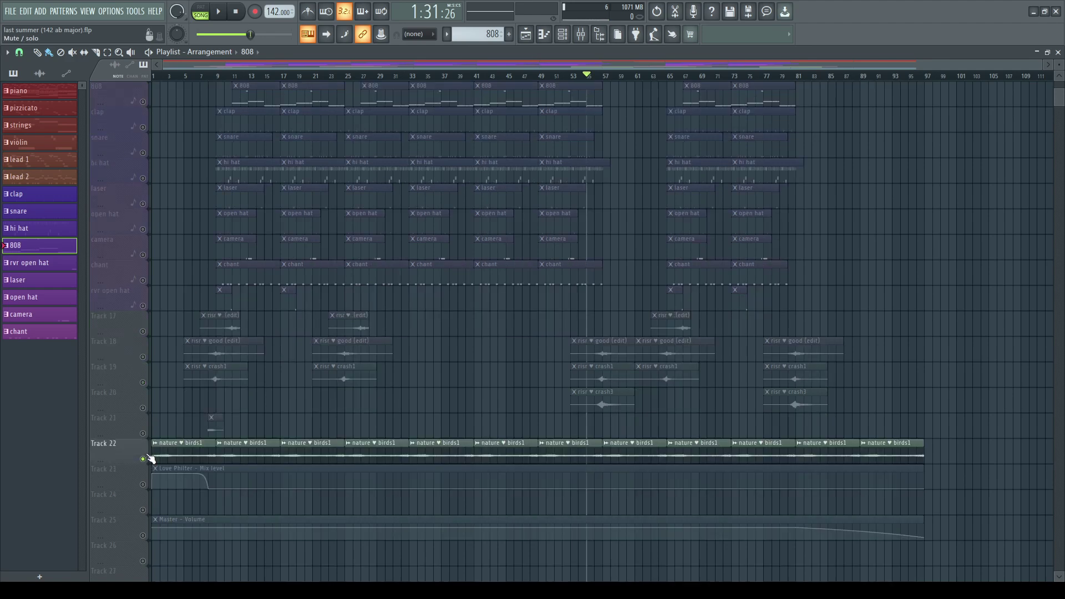
- Return the playhead to the beginning of the song, play the soloed birds track for several bars and stop
{"action": "left_click", "coordinate": [169, 77]}
{"action": "key", "text": "Home"}
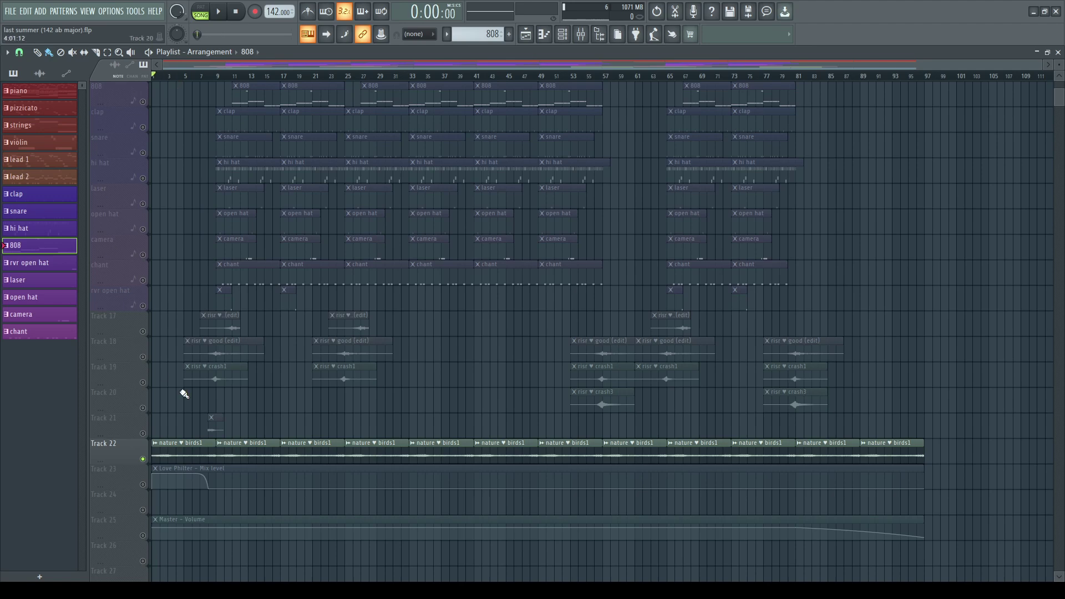
{"action": "scroll", "coordinate": [155, 386], "scroll_direction": "down", "scroll_amount": 2}
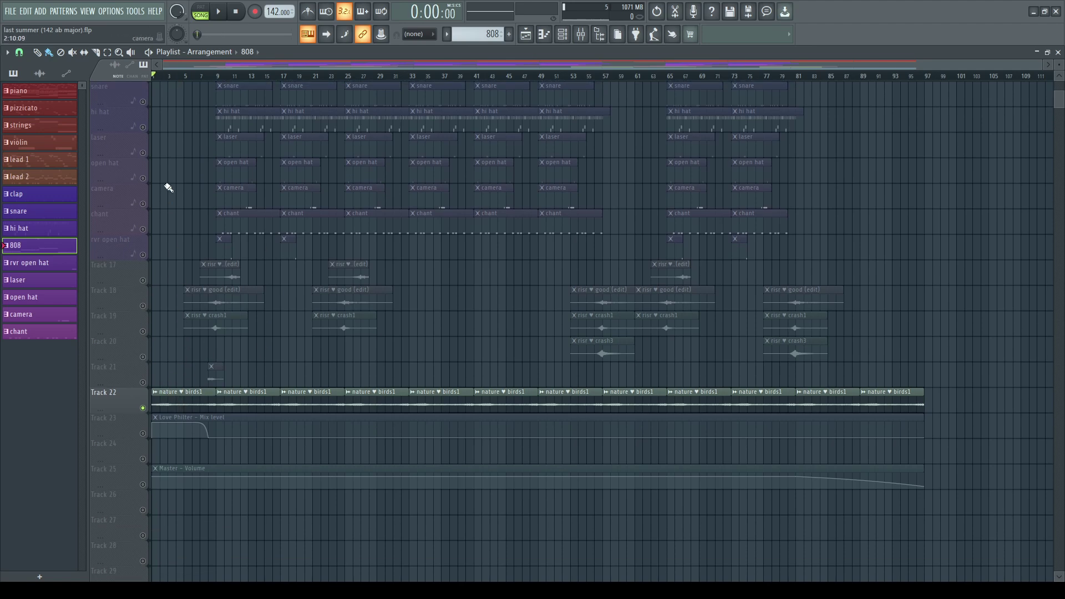
{"action": "scroll", "coordinate": [162, 261], "scroll_direction": "up", "scroll_amount": 2}
{"action": "scroll", "coordinate": [164, 260], "scroll_direction": "down", "scroll_amount": 4}
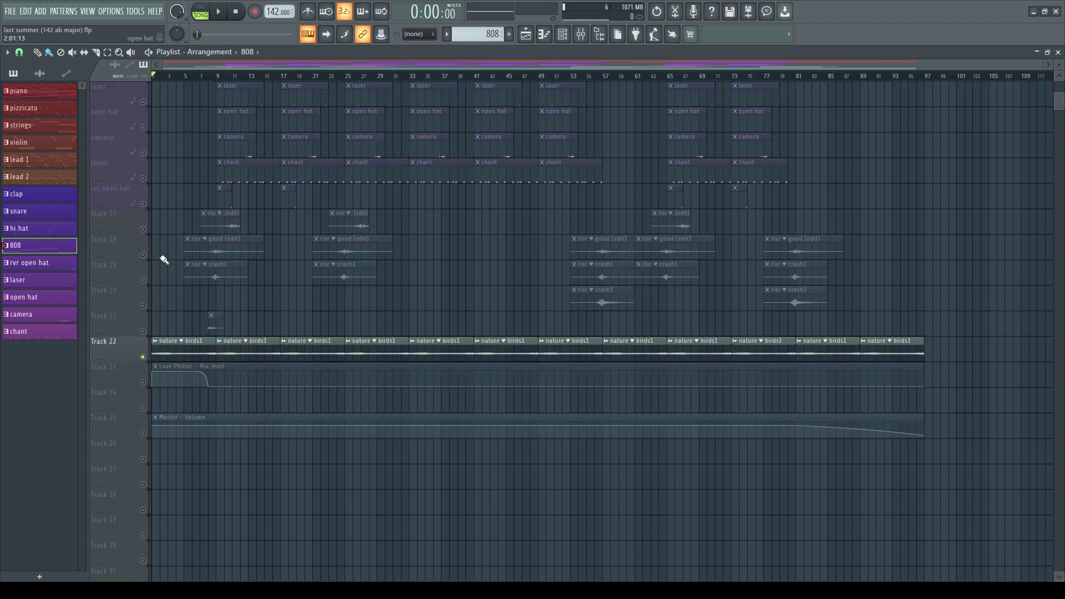
{"action": "key", "text": "space"}
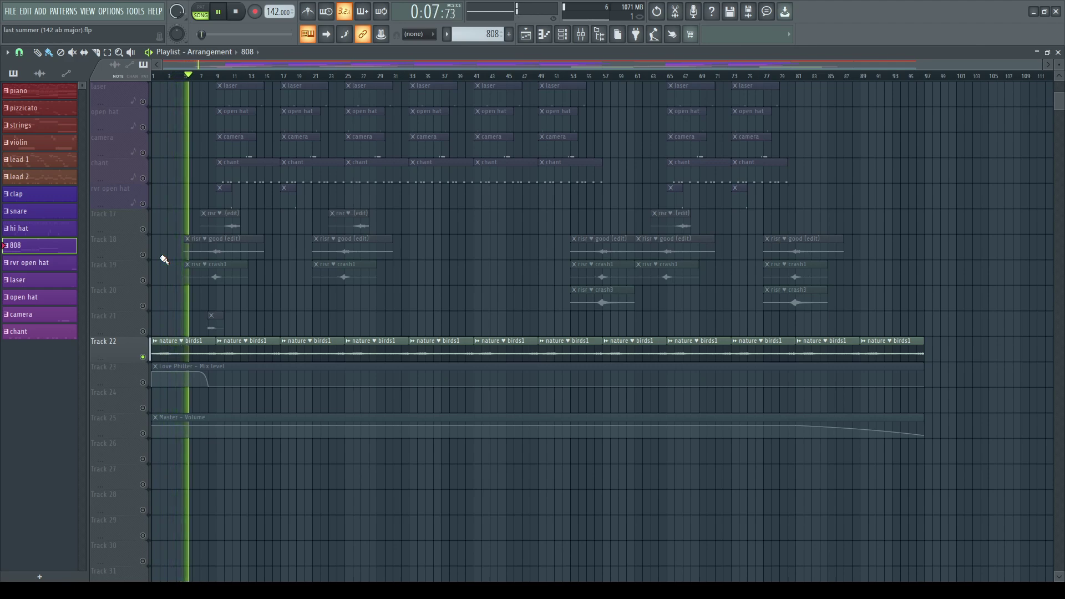
{"action": "key", "text": "space"}
- View the sampler settings of the first "risr good (edit)" clip on Track 18 and close them
{"action": "left_click", "coordinate": [195, 239]}
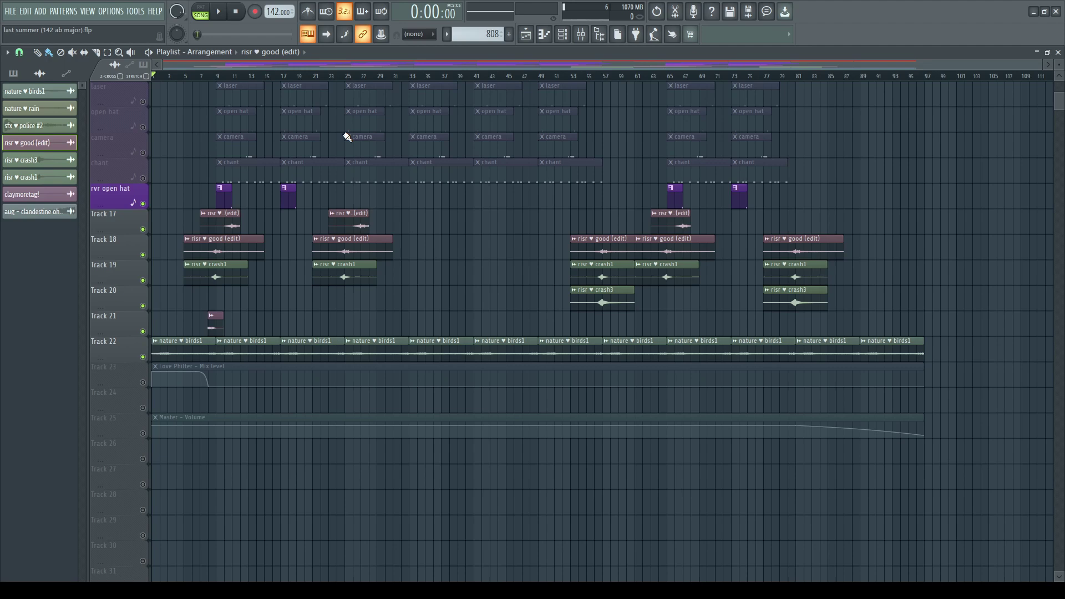
{"action": "double_click", "coordinate": [242, 246]}
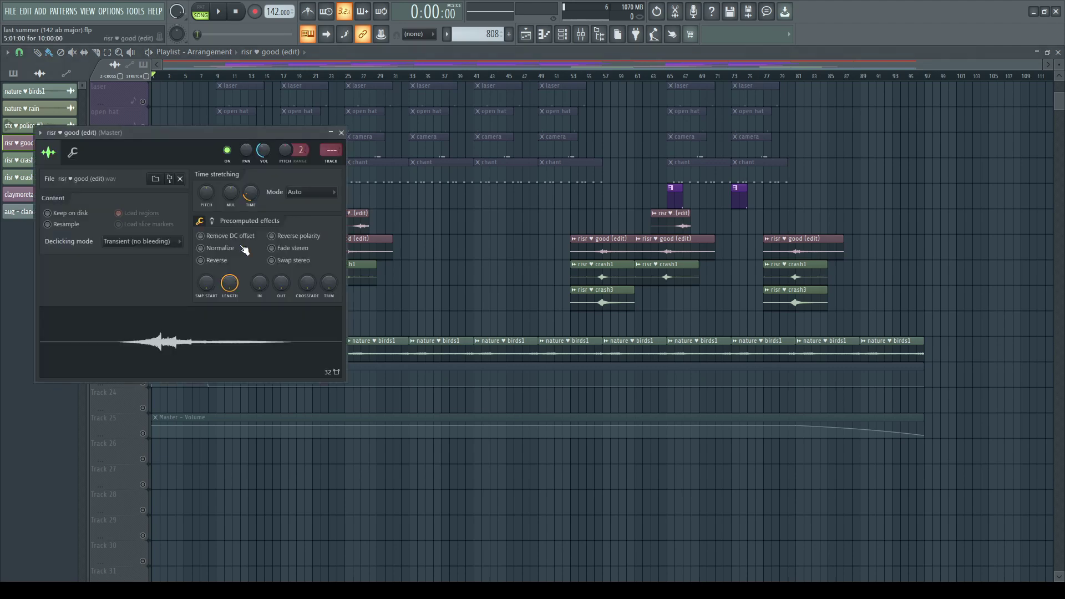
{"action": "left_click", "coordinate": [341, 133]}
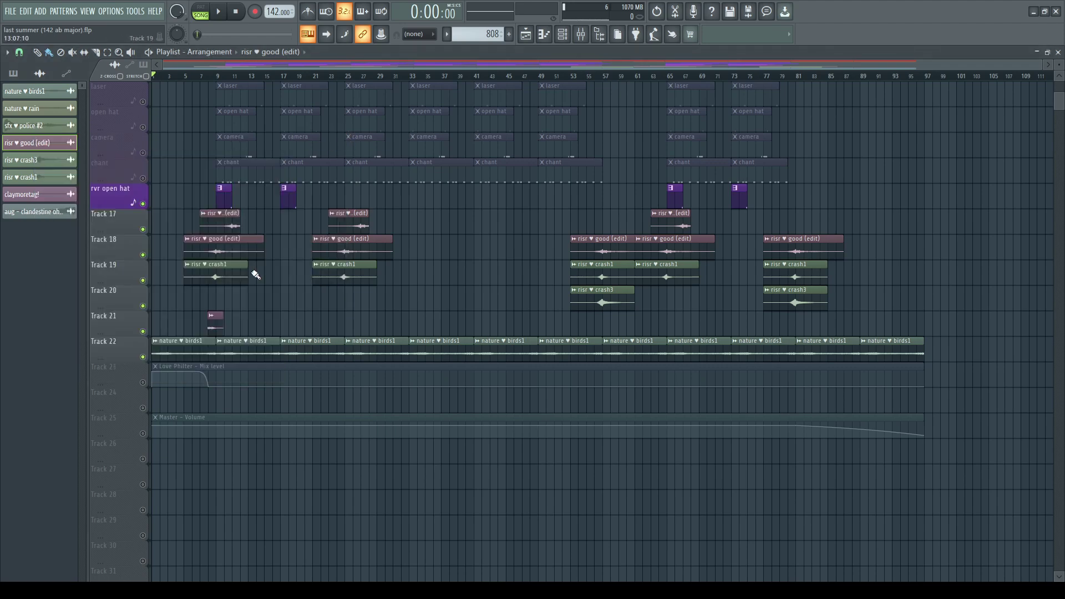
- Have only Tracks 23 and 25 with the Love Philter mix level and Master volume automation active, and select the Master volume clip
{"action": "scroll", "coordinate": [391, 238], "scroll_direction": "up", "scroll_amount": 5}
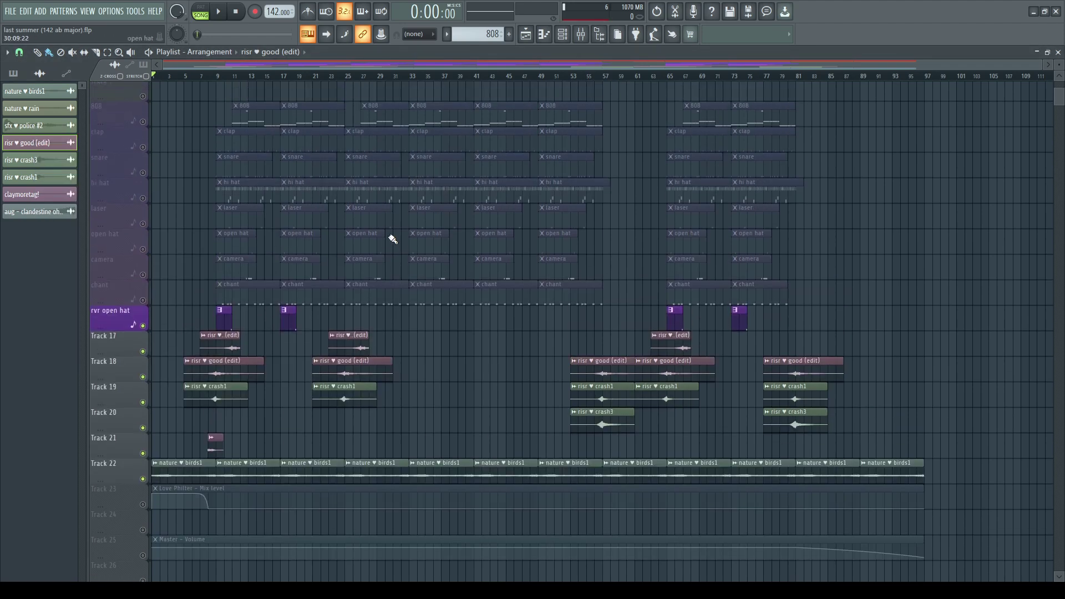
{"action": "scroll", "coordinate": [334, 332], "scroll_direction": "down", "scroll_amount": 5}
{"action": "right_click", "coordinate": [143, 383]}
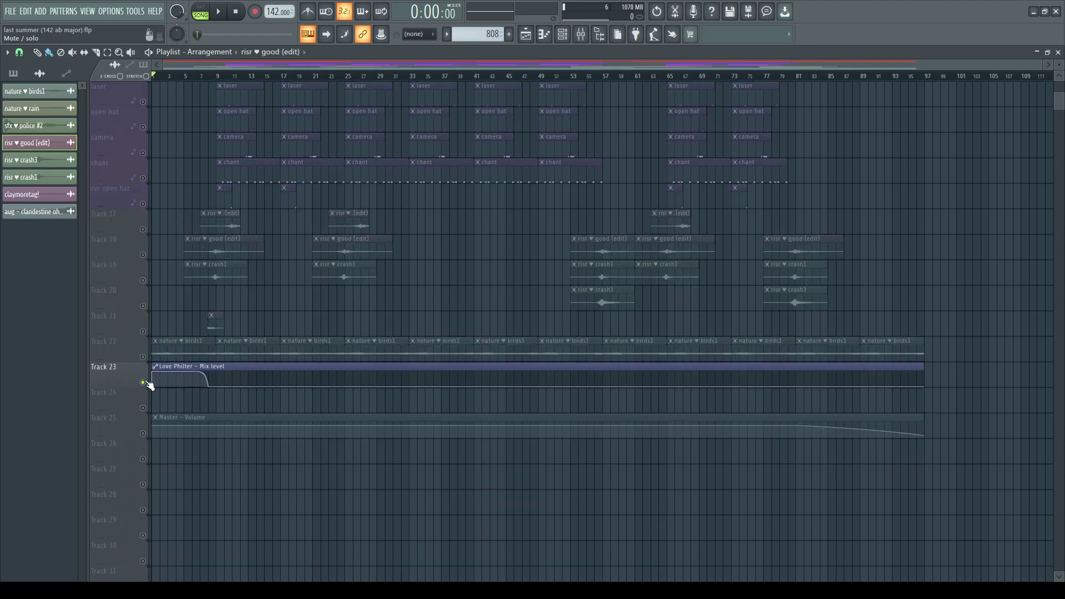
{"action": "left_click", "coordinate": [143, 435]}
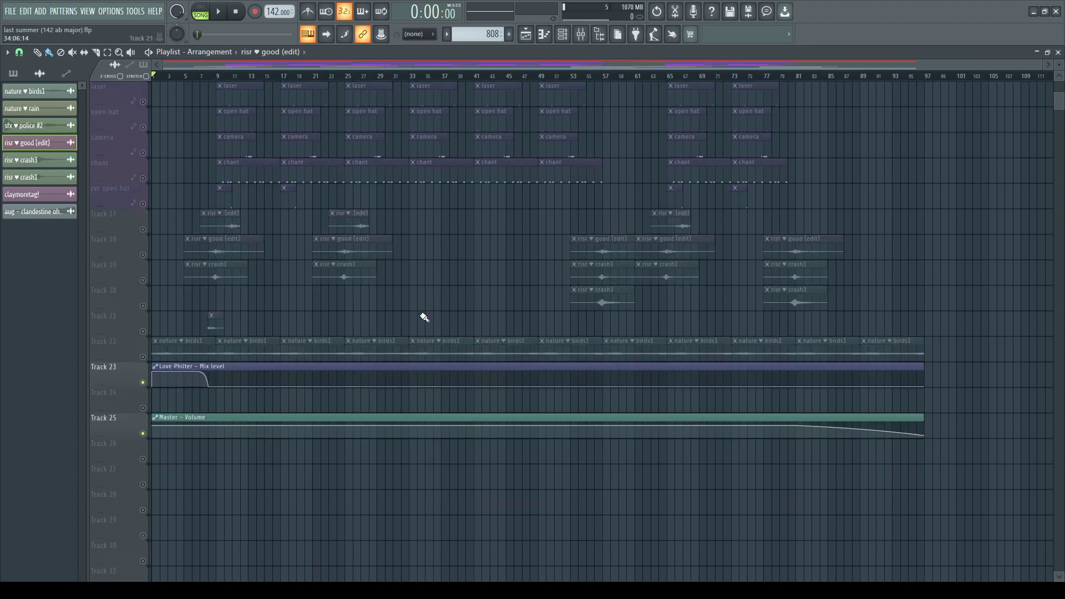
{"action": "left_click_drag", "start_coordinate": [957, 469], "coordinate": [828, 416]}
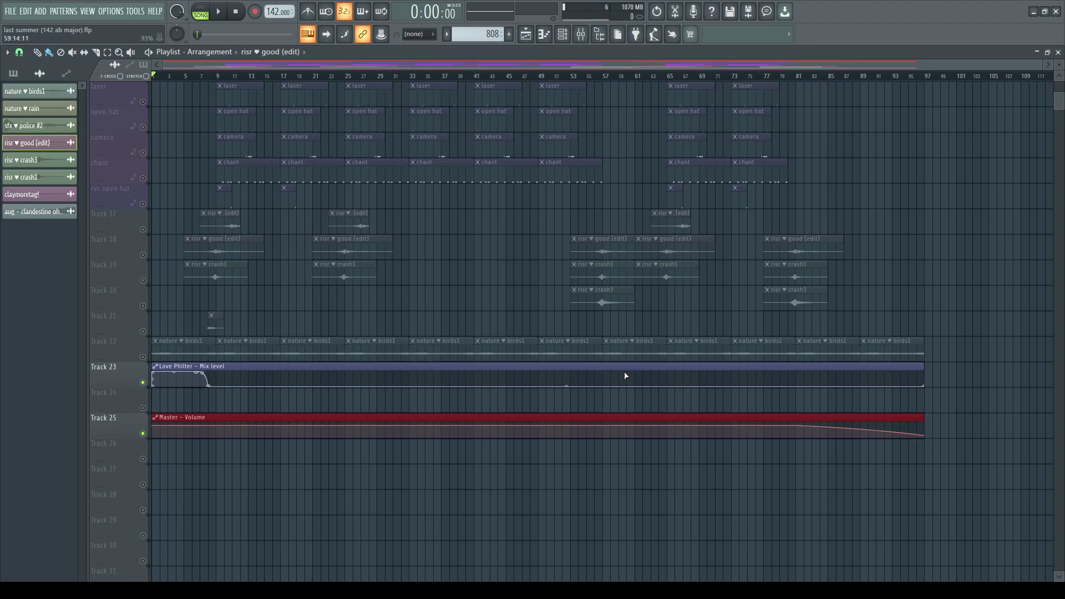
- Inspect the Fruity Love Philter effect on the Master channel in the mixer and return to the playlist
{"action": "scroll", "coordinate": [568, 358], "scroll_direction": "up", "scroll_amount": 5}
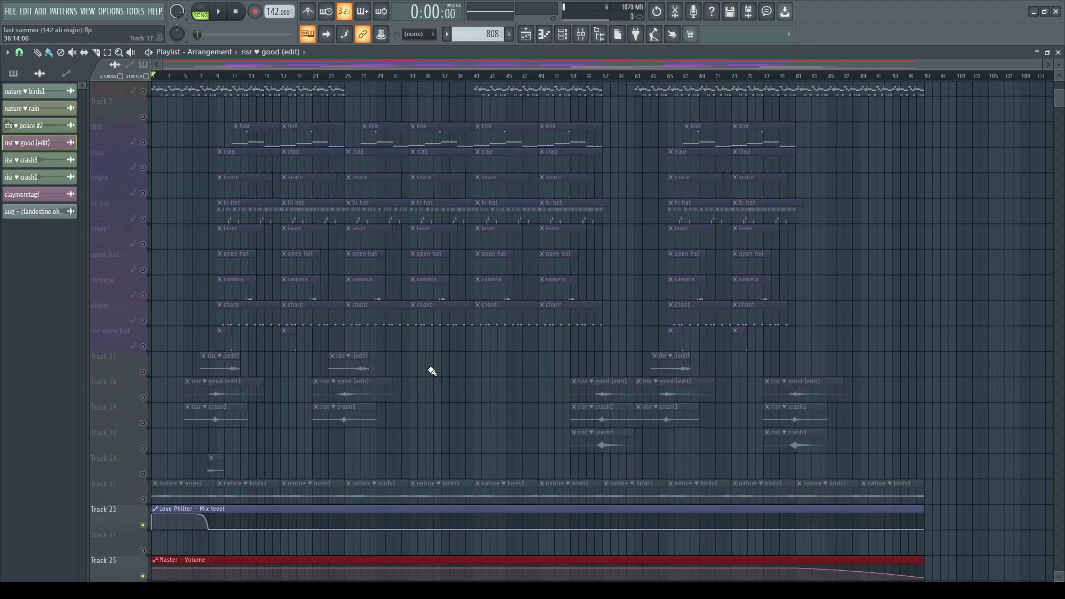
{"action": "scroll", "coordinate": [432, 371], "scroll_direction": "down", "scroll_amount": 8}
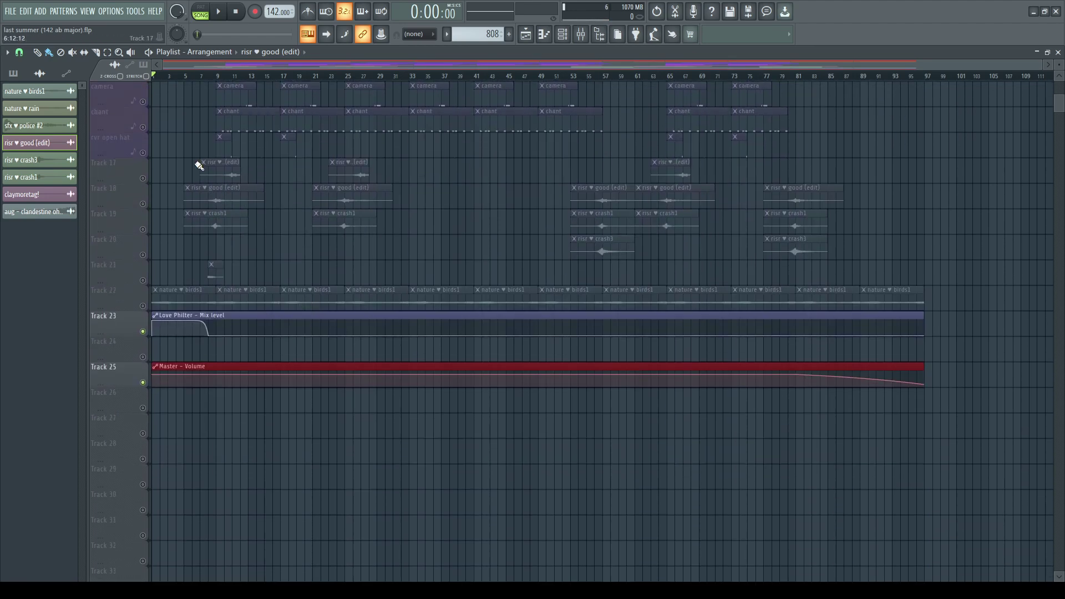
{"action": "left_click", "coordinate": [581, 34]}
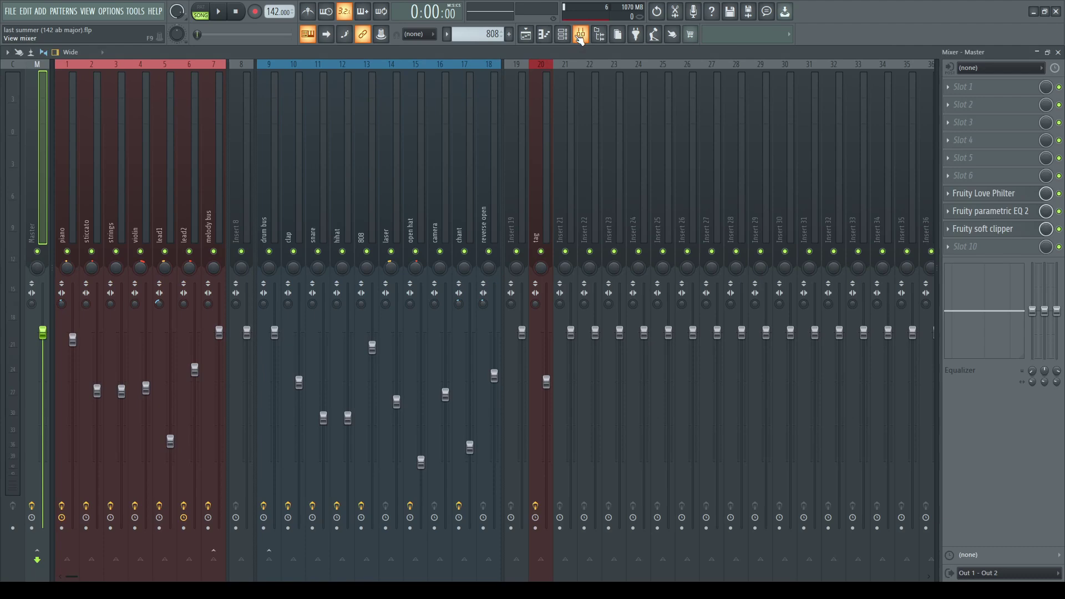
{"action": "left_click", "coordinate": [975, 200]}
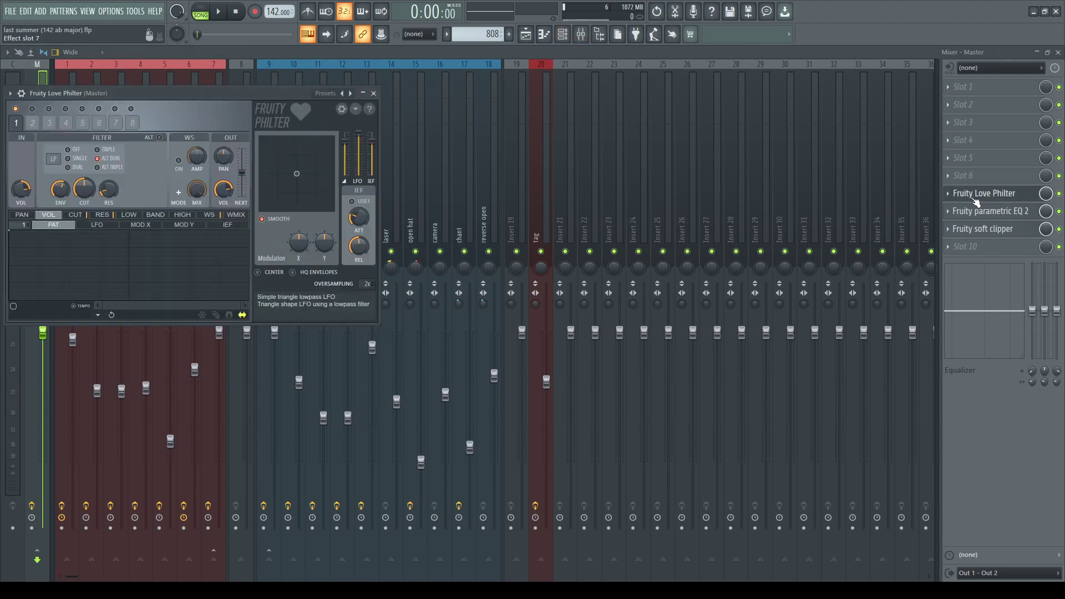
{"action": "key", "text": "F5"}
- Play the full arrangement from the beginning with all tracks active, mute Track 21 during playback and stop before bar 9
{"action": "scroll", "coordinate": [158, 178], "scroll_direction": "up", "scroll_amount": 5}
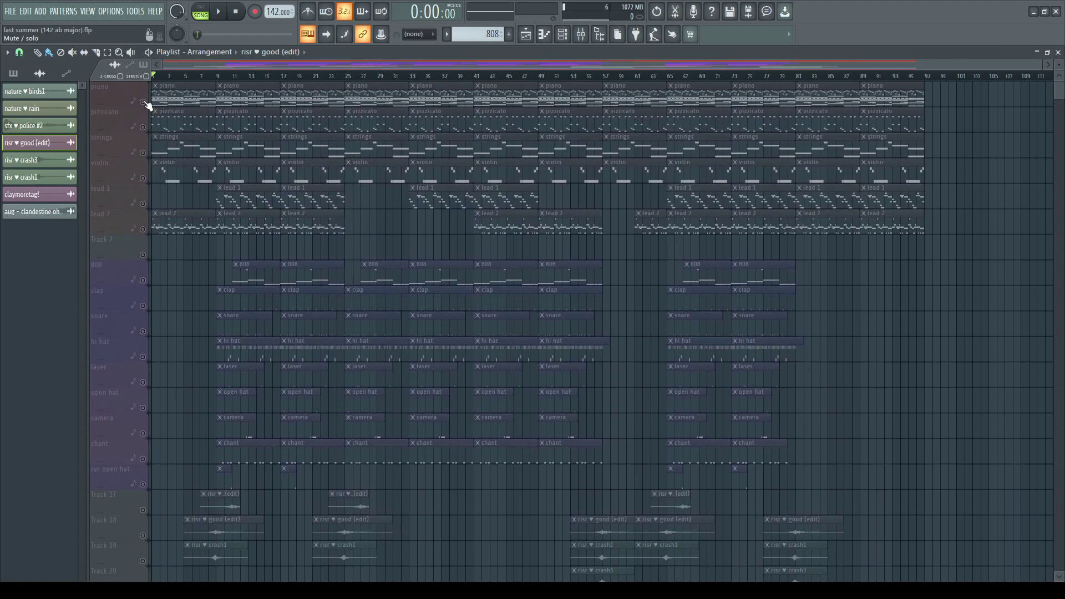
{"action": "scroll", "coordinate": [177, 306], "scroll_direction": "down", "scroll_amount": 5}
{"action": "key", "text": "space"}
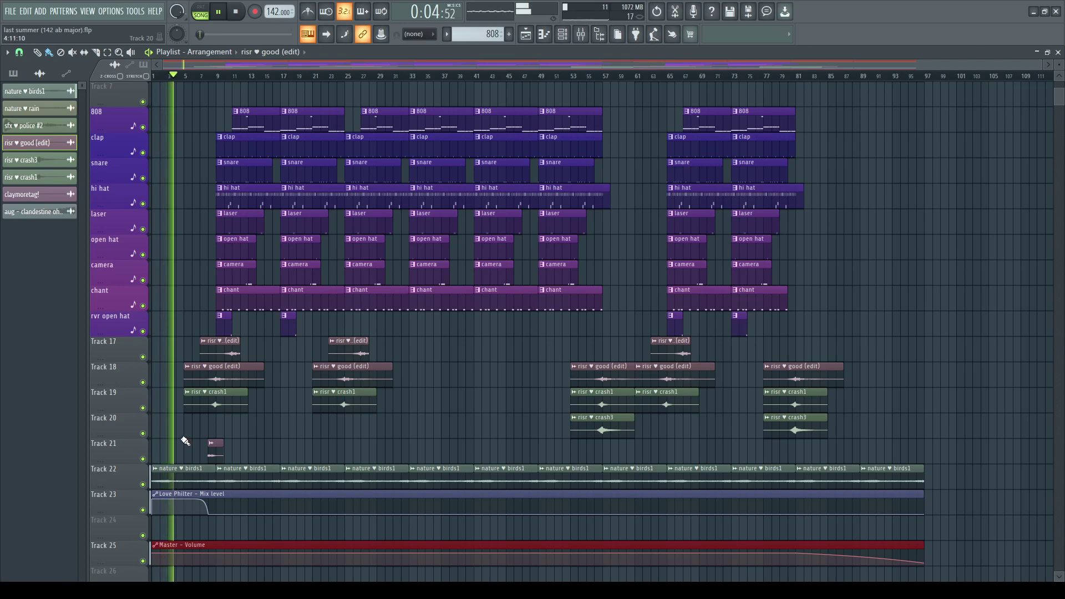
{"action": "left_click", "coordinate": [143, 459]}
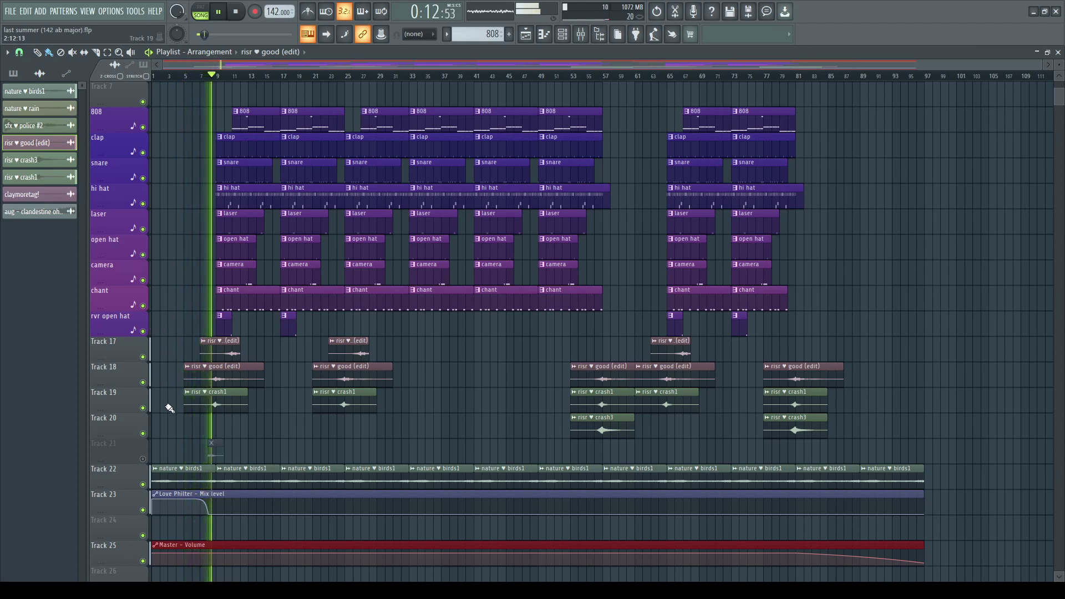
{"action": "key", "text": "space"}
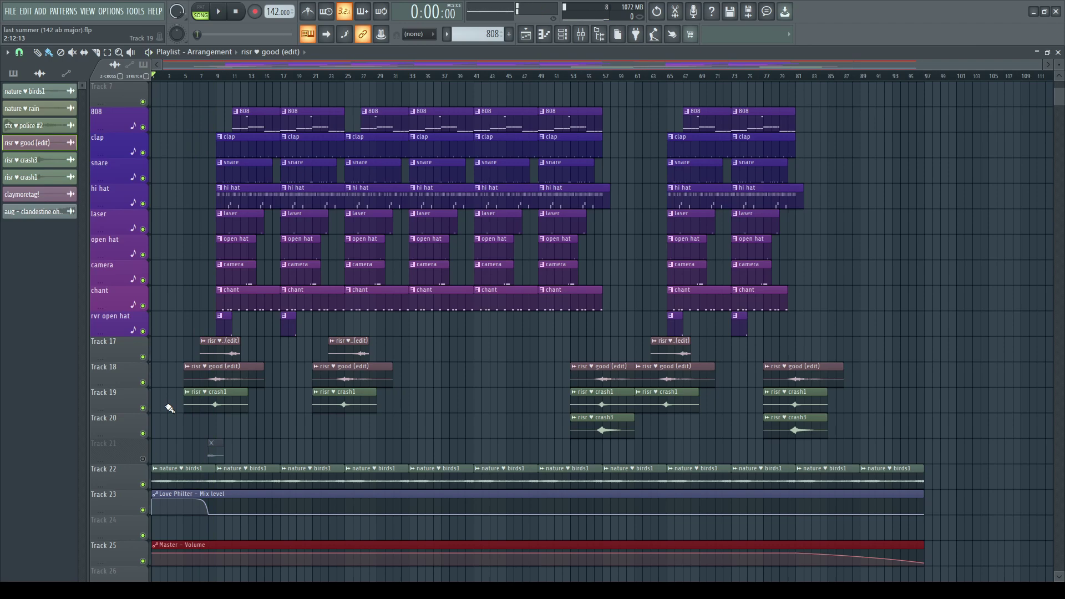
- Check the effect slots of the melody bus and drum bus channels in the mixer
{"action": "key", "text": "F9"}
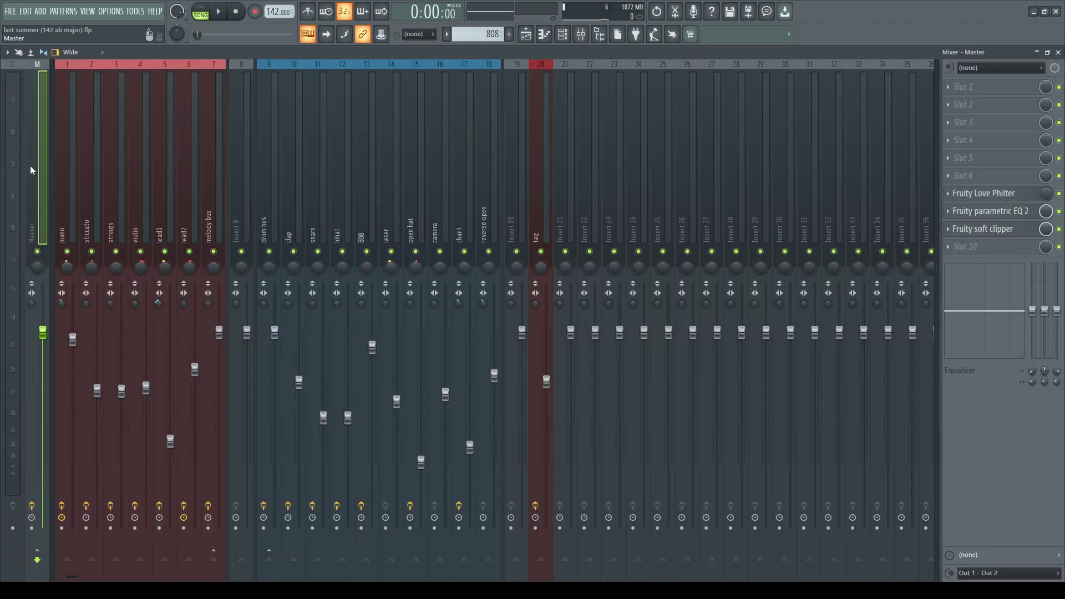
{"action": "left_click", "coordinate": [219, 191]}
{"action": "left_click", "coordinate": [272, 207]}
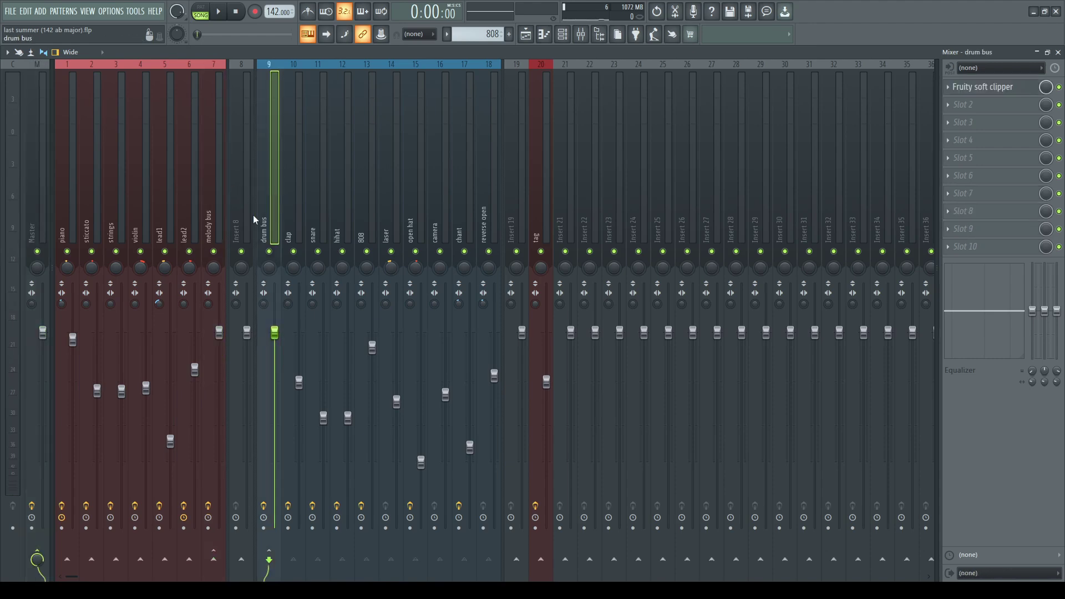
- Inspect the Fruity soft clipper and Fruity parametric EQ 2 on the Master channel, and close the mixer
{"action": "left_click", "coordinate": [45, 214]}
{"action": "left_click", "coordinate": [983, 229]}
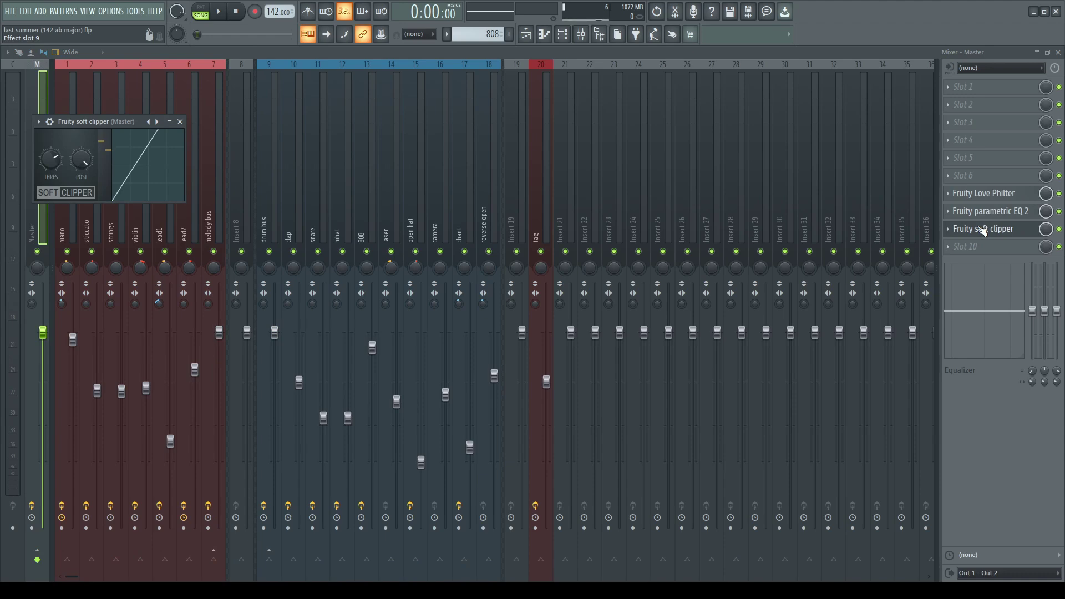
{"action": "left_click", "coordinate": [984, 229]}
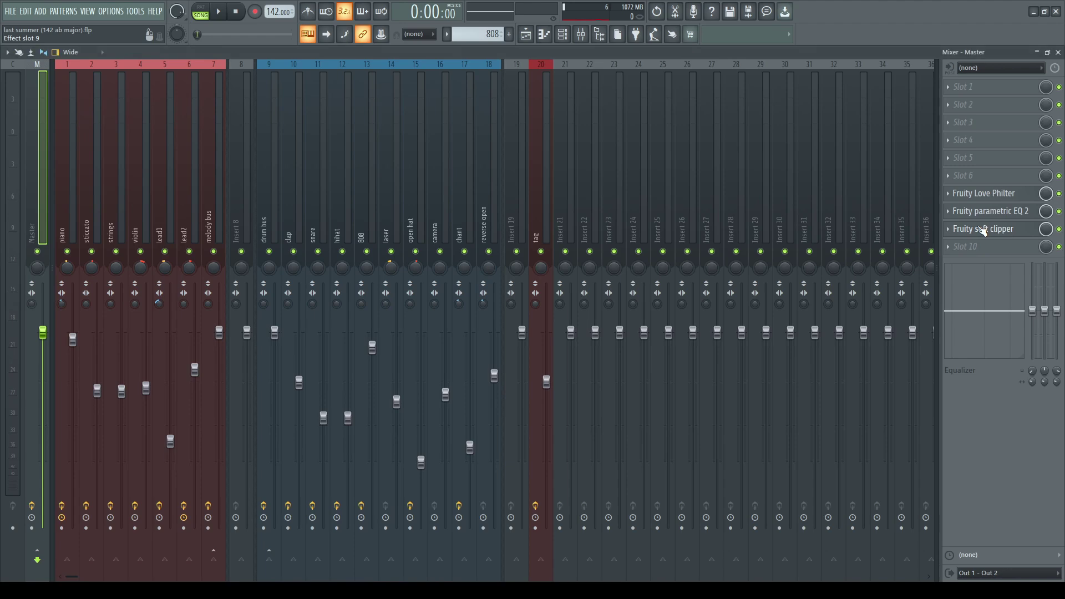
{"action": "left_click", "coordinate": [990, 212]}
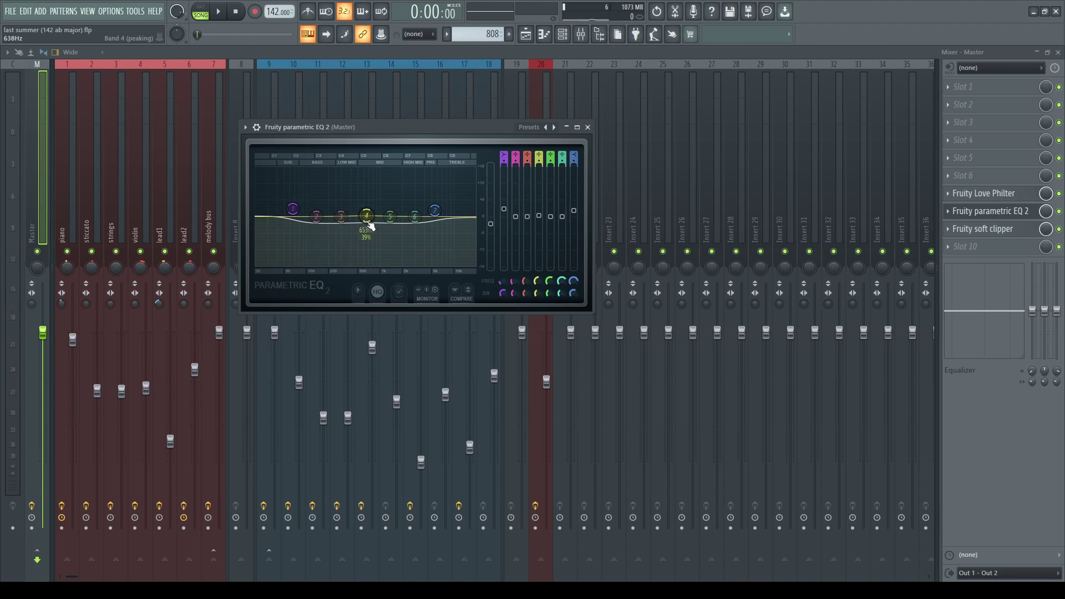
{"action": "left_click", "coordinate": [588, 127]}
{"action": "left_click", "coordinate": [1058, 52]}
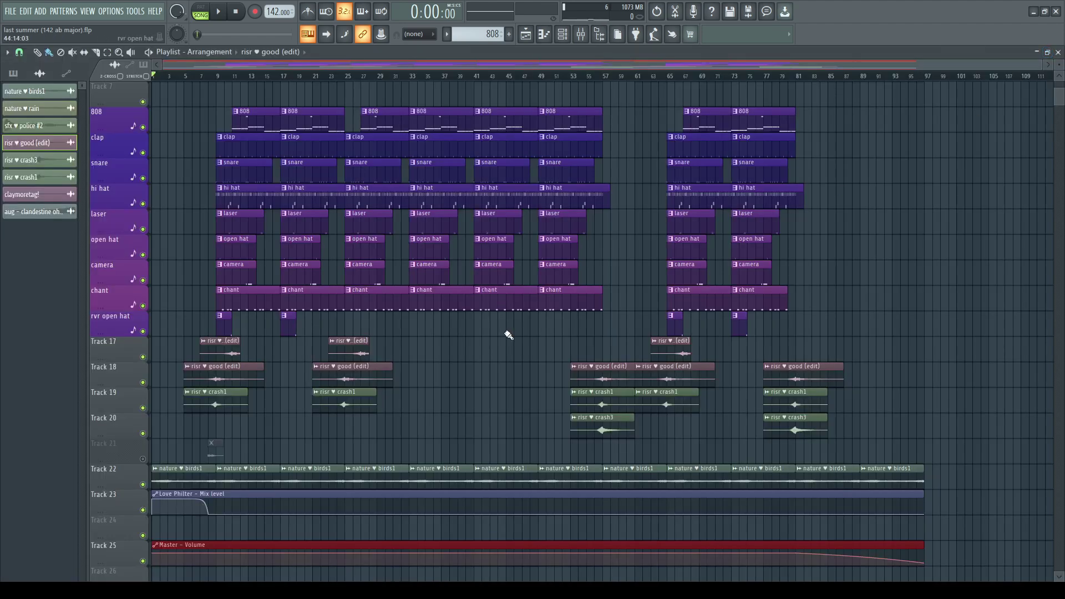
- View the mixer overview, return to the playlist and play the complete arrangement from the beginning
{"action": "scroll", "coordinate": [482, 355], "scroll_direction": "up", "scroll_amount": 5}
{"action": "left_click", "coordinate": [582, 35]}
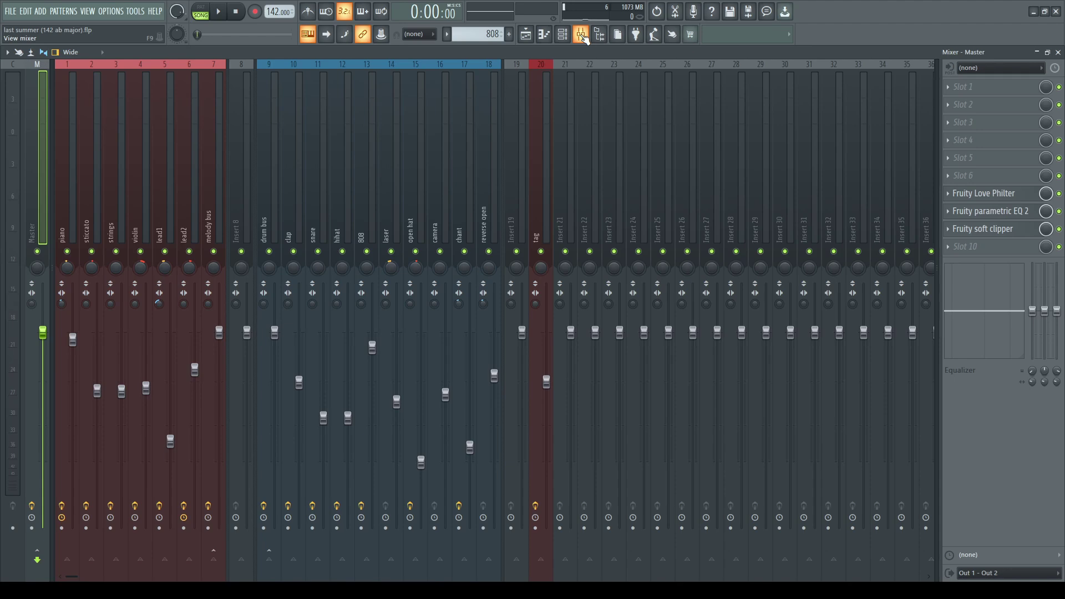
{"action": "left_click", "coordinate": [581, 34]}
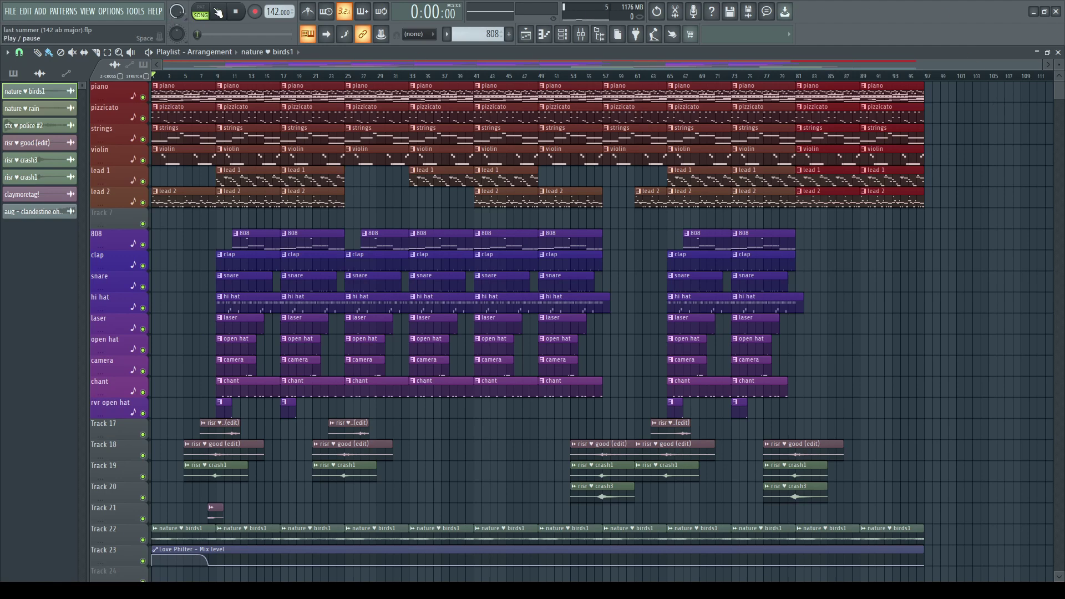
{"action": "left_click", "coordinate": [219, 12]}
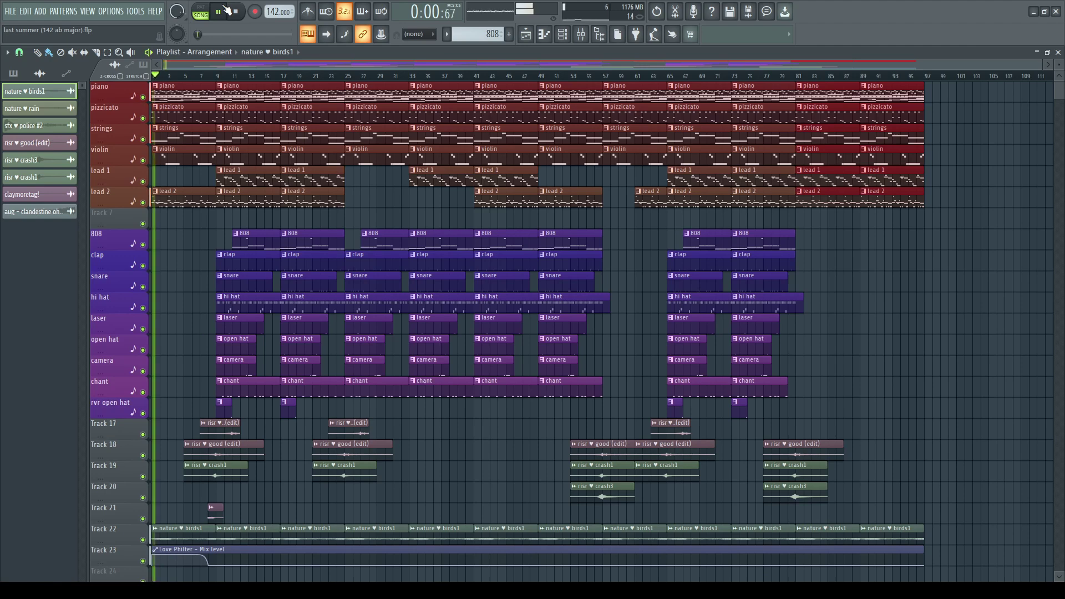